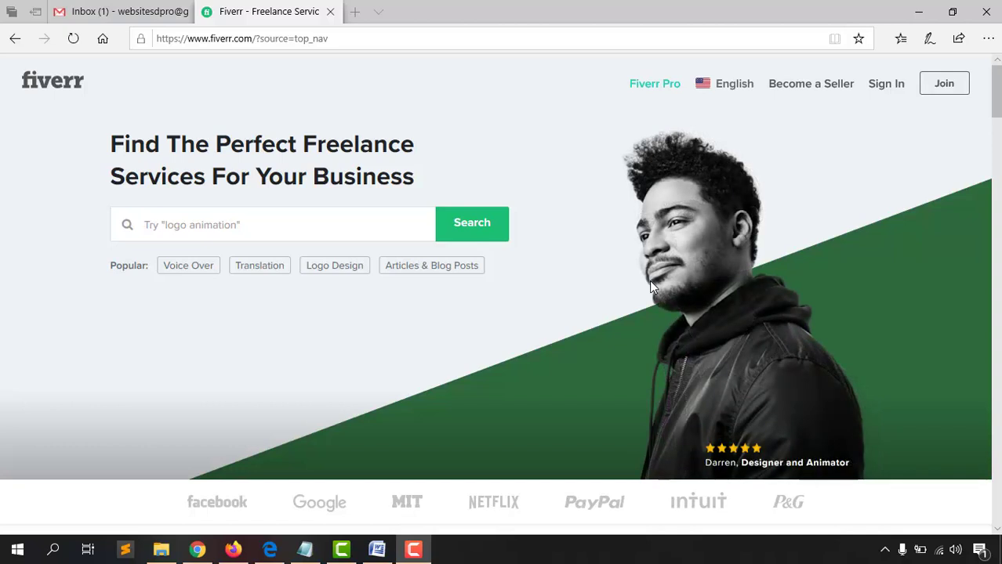
Glance at the Gmail inbox, then come back to the Fiverr marketplace homepage
click(136, 8)
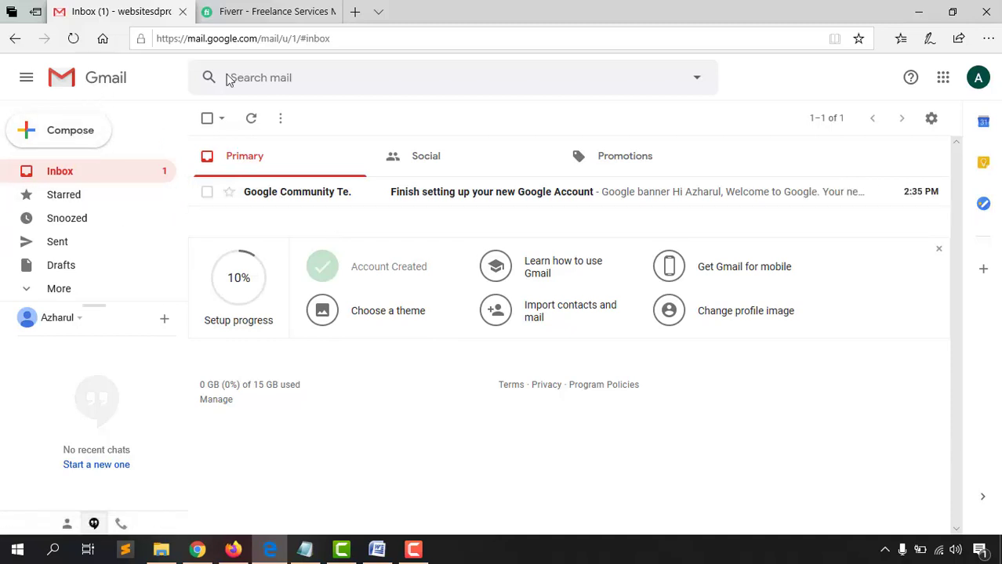
click(259, 8)
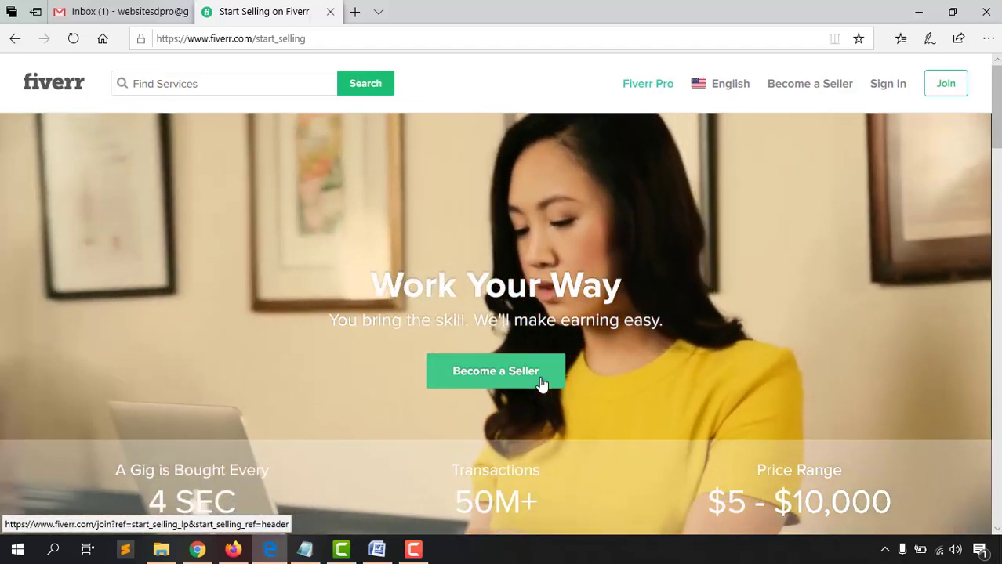
click(541, 386)
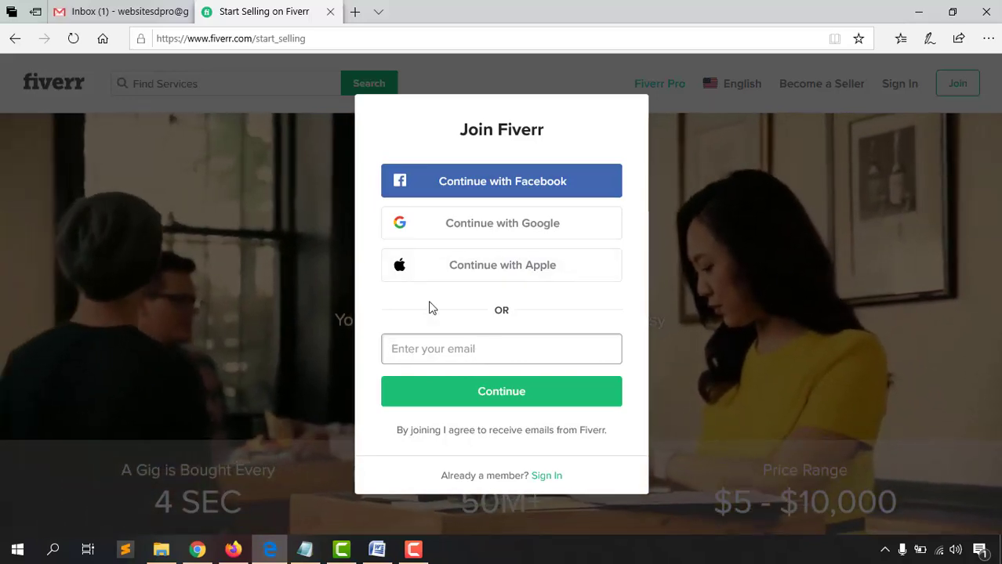
click(96, 8)
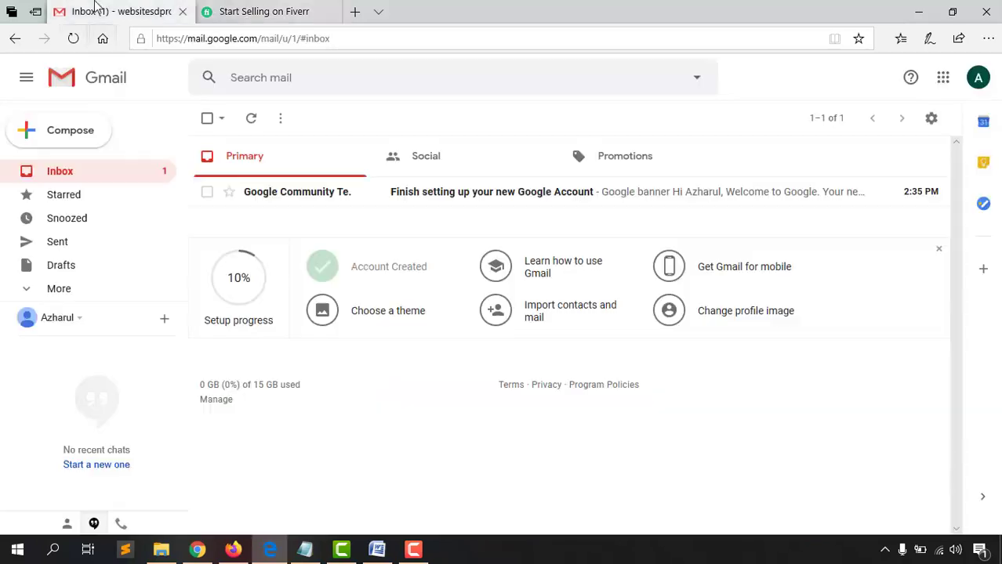
click(978, 82)
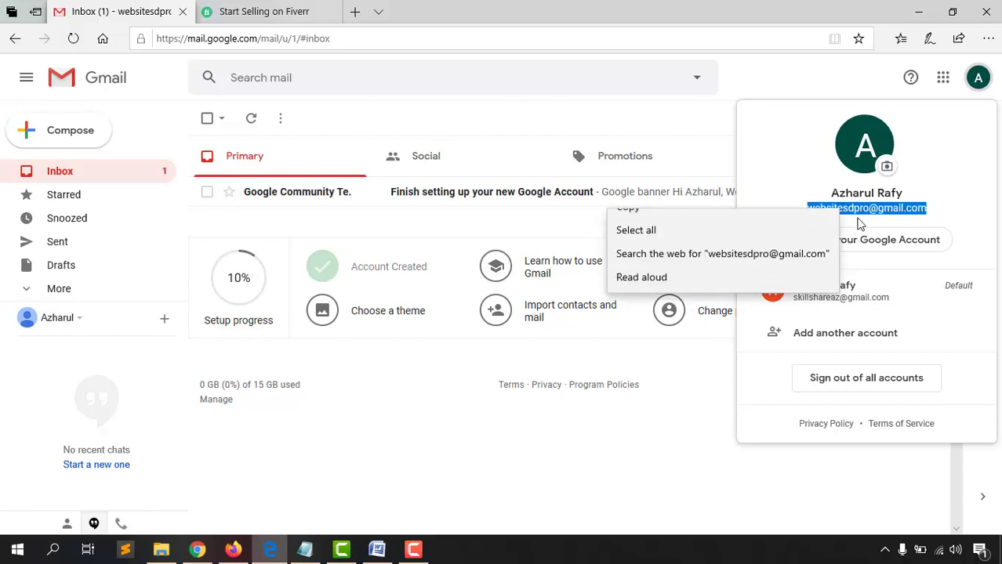
click(292, 10)
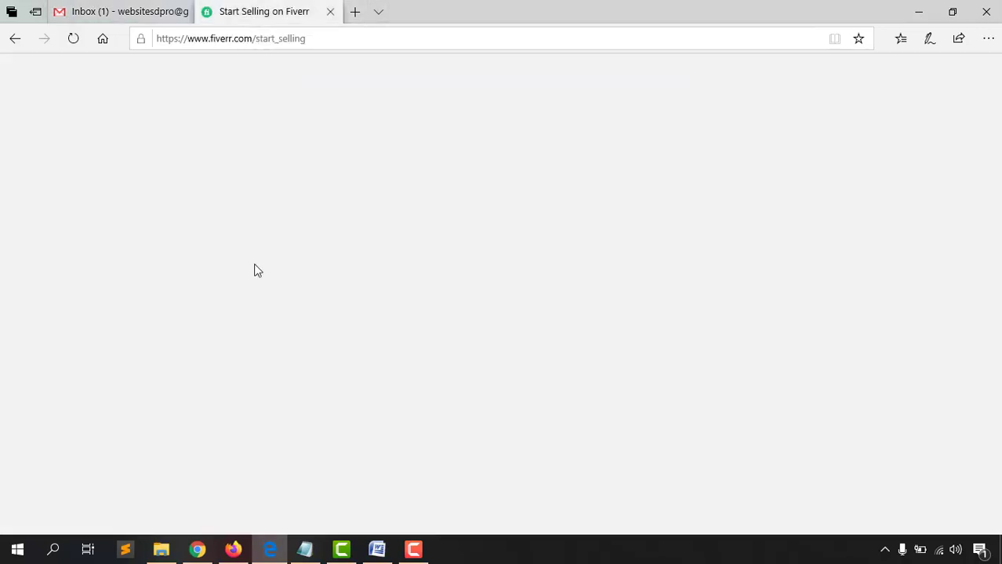
right_click(508, 346)
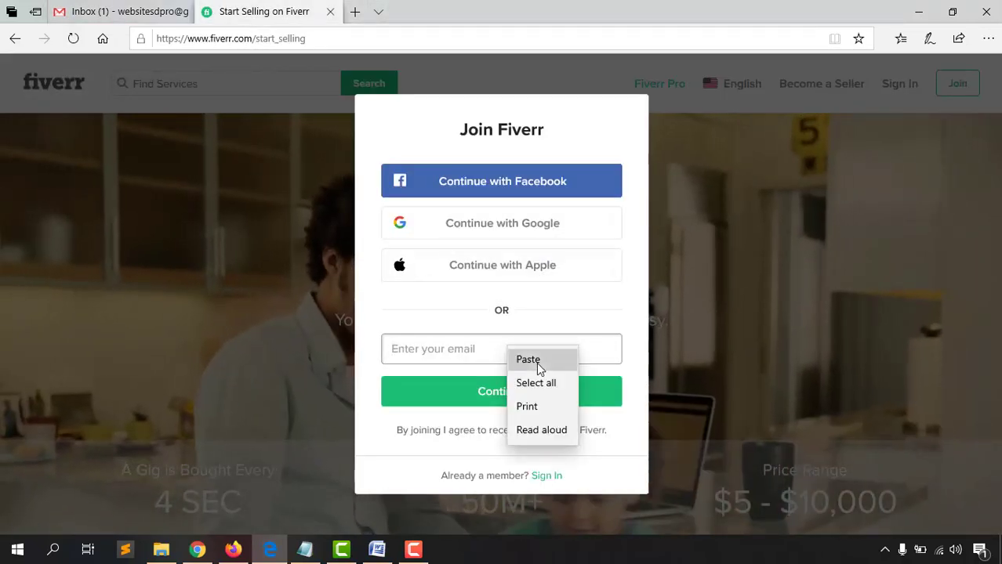
click(537, 359)
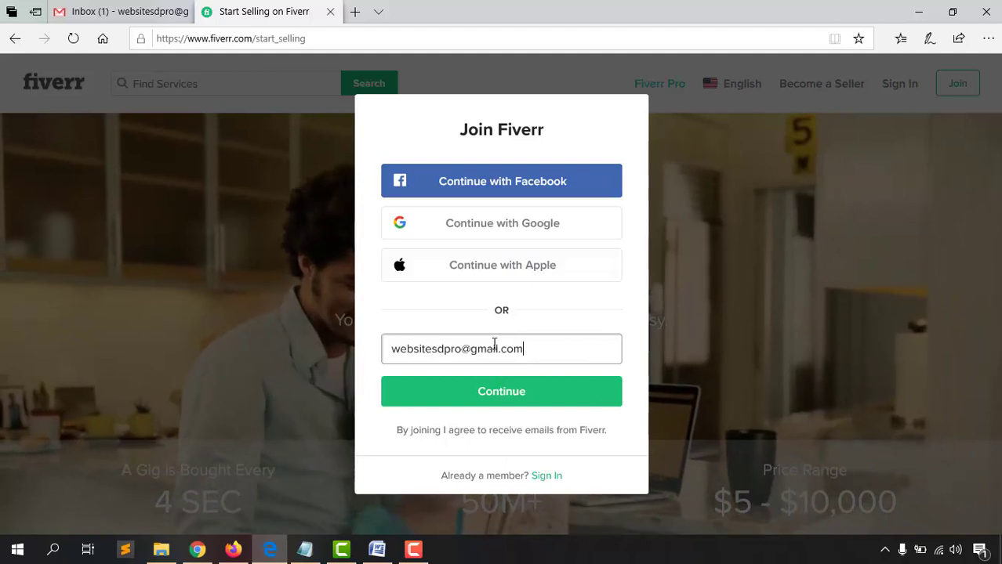
Continue past the email step, then bring up the Word notes holding the planned username
click(506, 397)
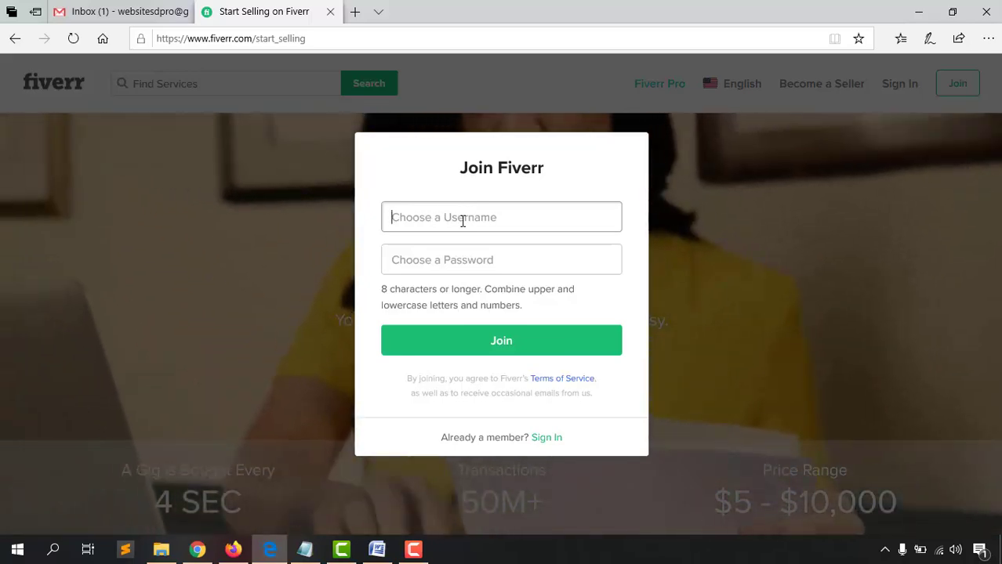
click(378, 551)
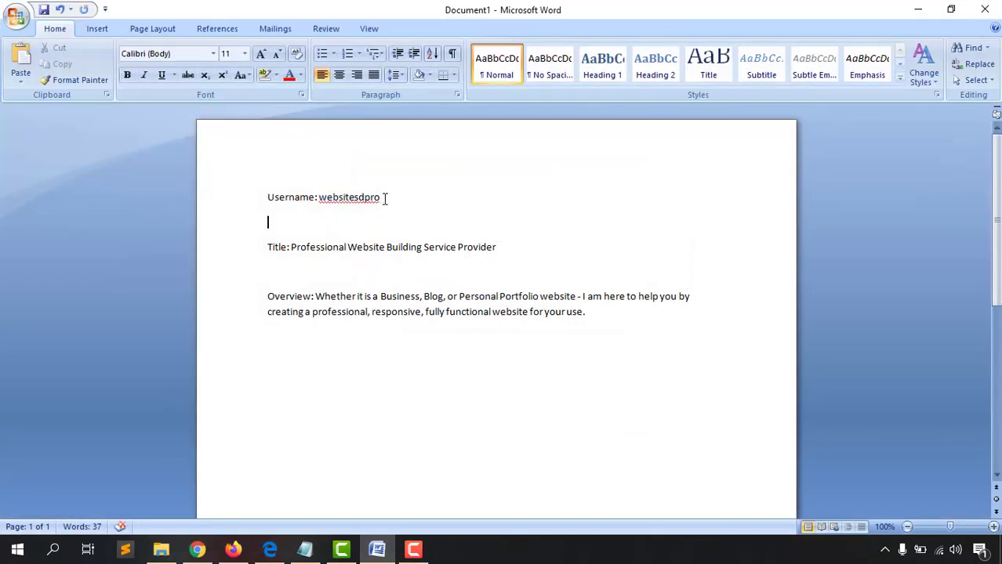
Copy the planned username from the Word notes and return to the Fiverr sign-up
right_click(380, 203)
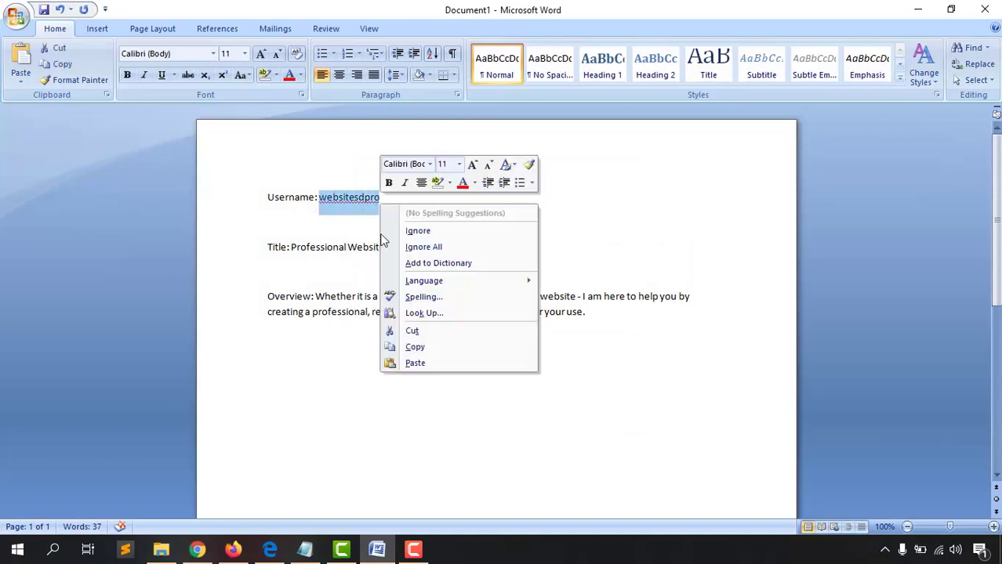
click(415, 347)
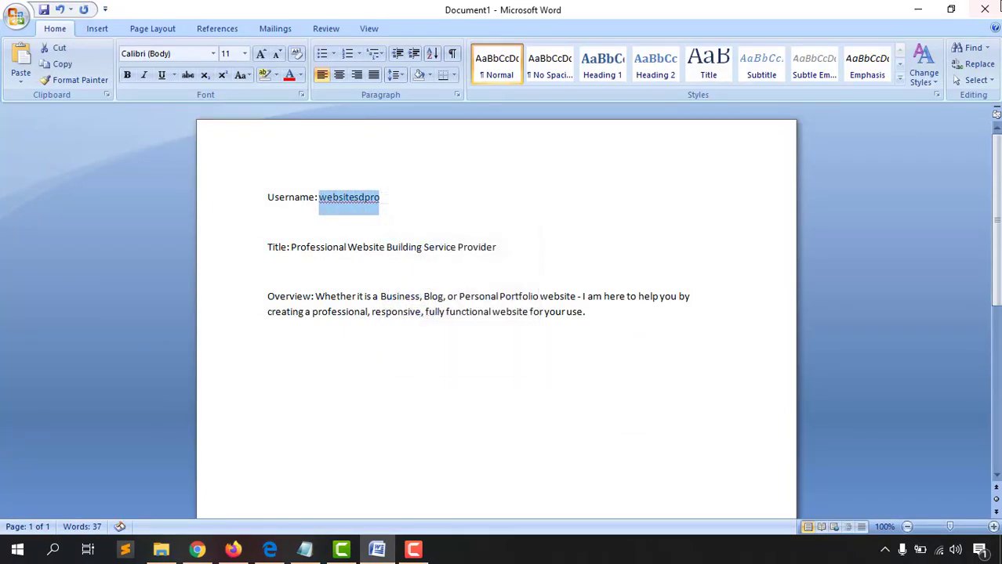
click(918, 9)
Paste the username, enter a password, join Fiverr, and let Edge save the password
right_click(416, 222)
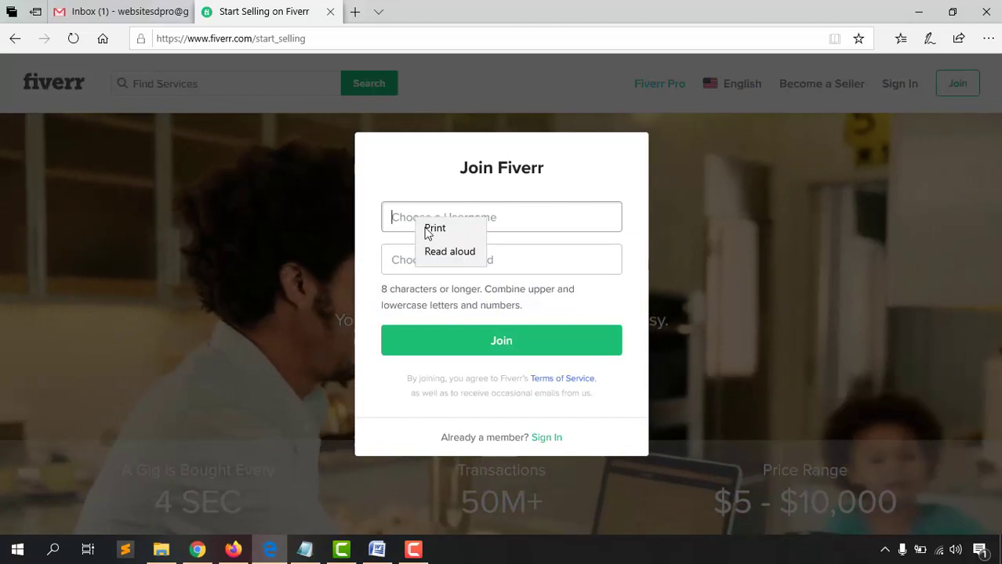
click(436, 231)
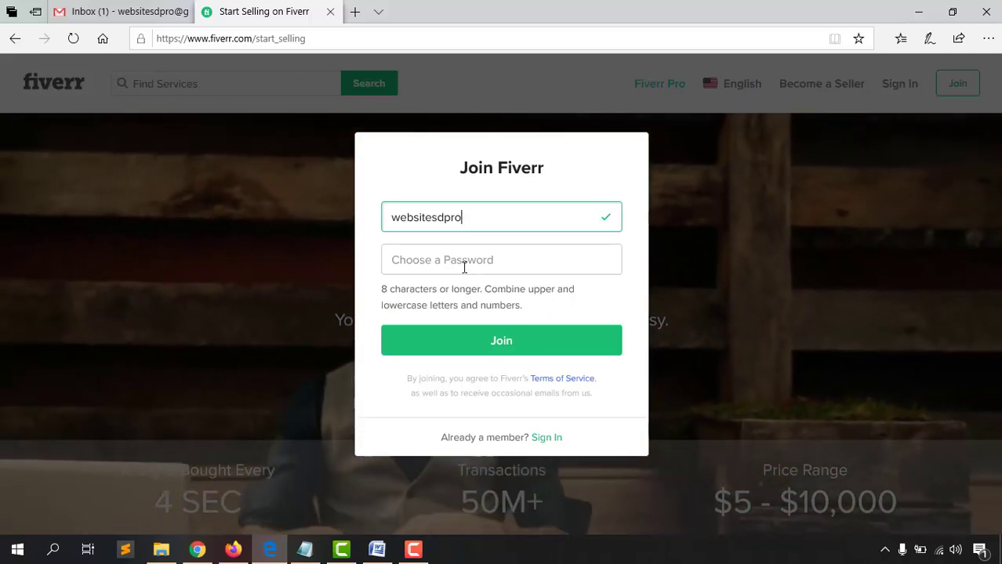
click(466, 260)
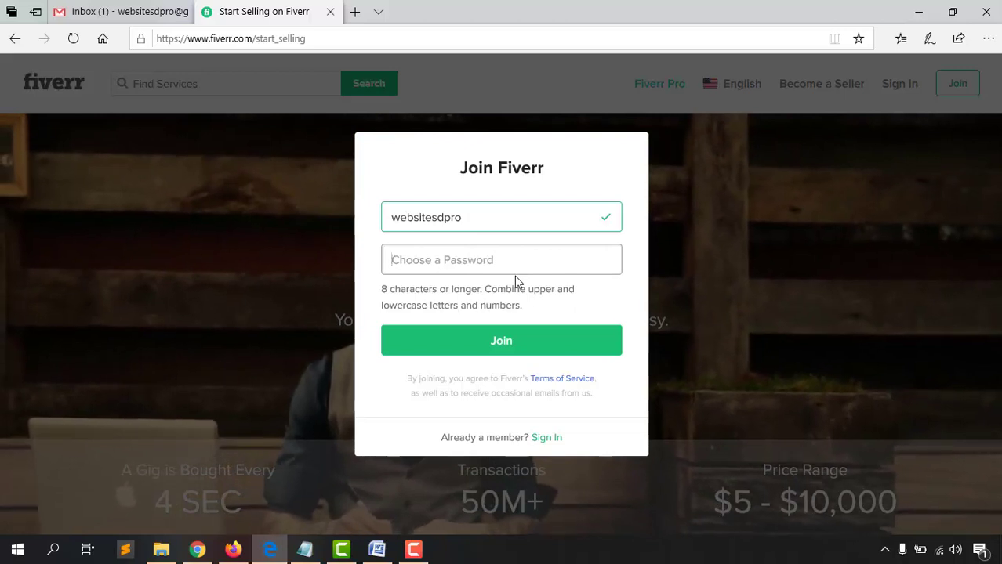
text(•••••••••••••)
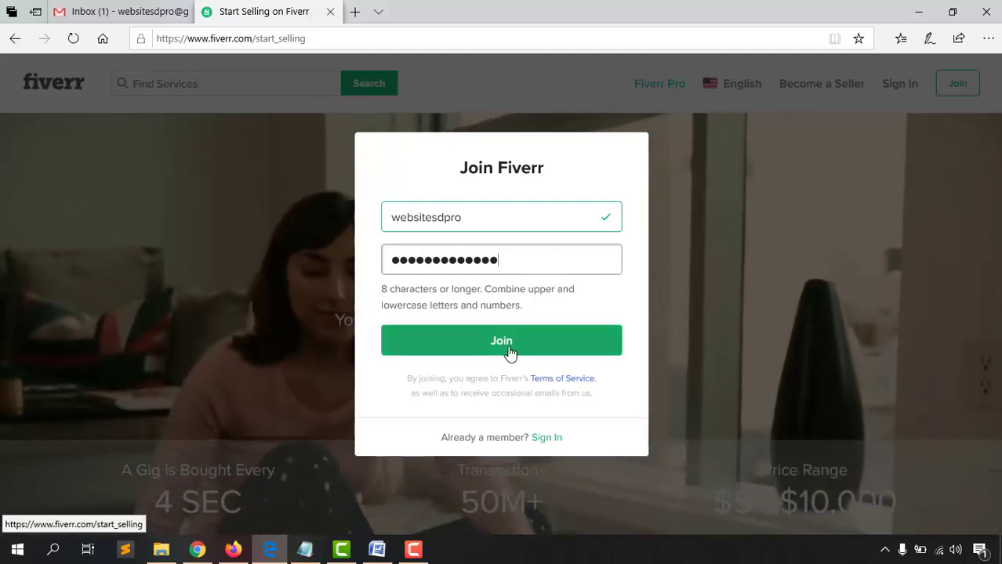
click(505, 353)
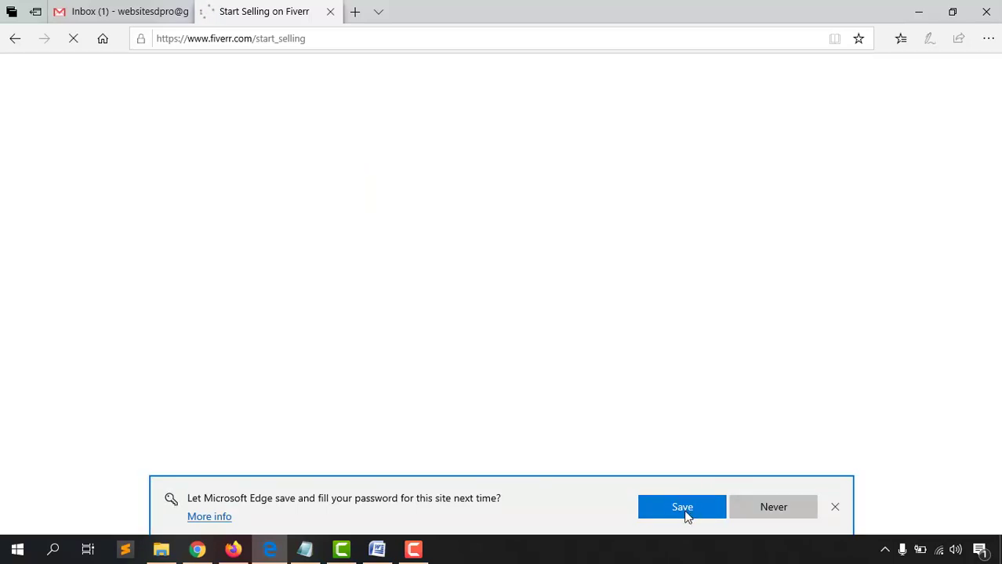
click(687, 512)
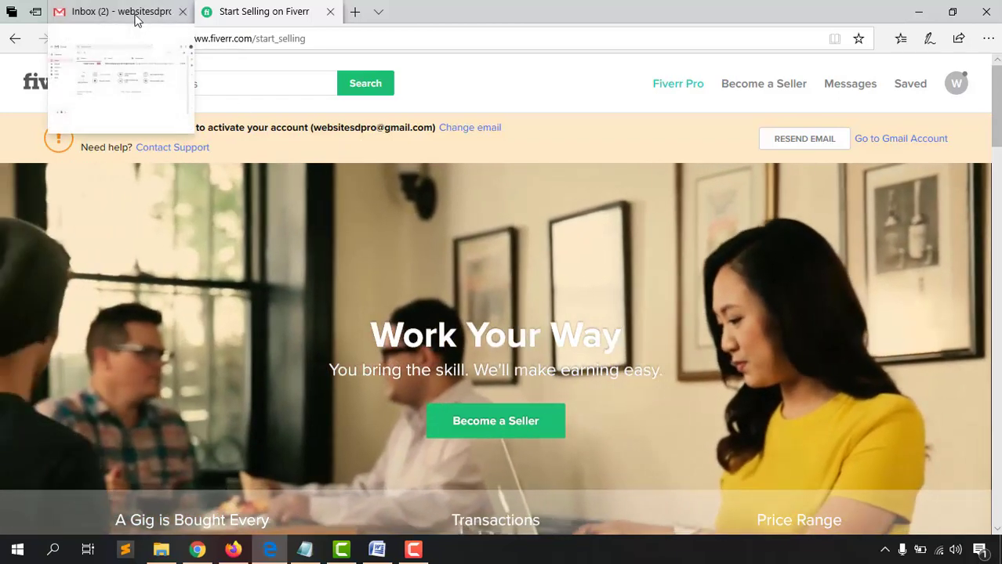
In Gmail, open the 'Fiverr: Activate Your New Account' email and follow its Activate Your Account link
click(137, 20)
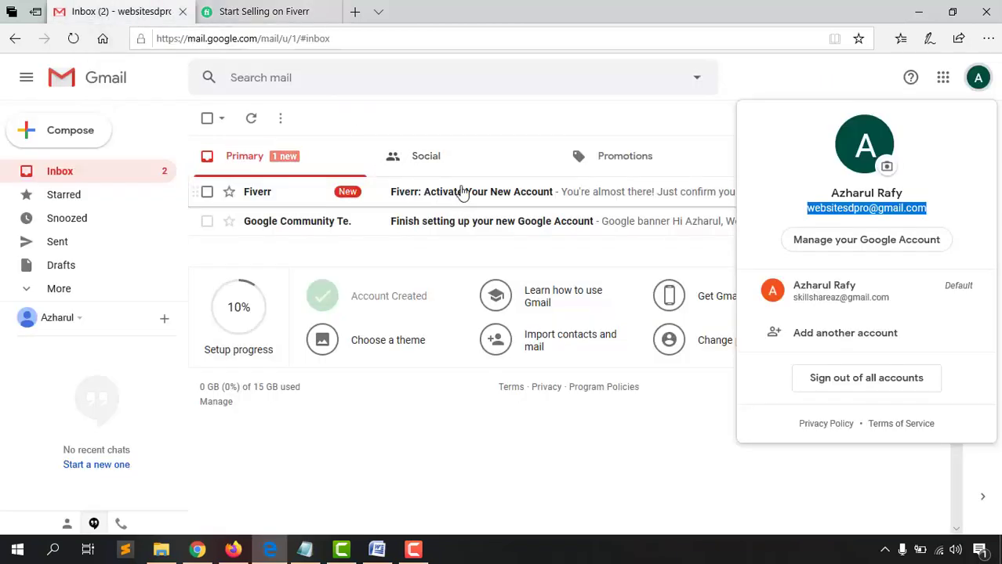
click(494, 106)
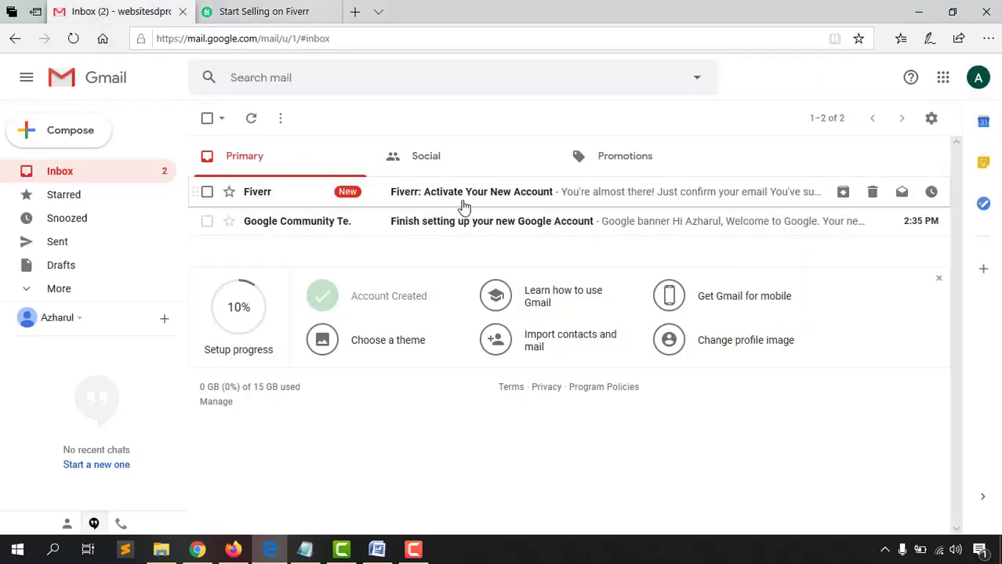
click(504, 196)
scroll(315, 383, down, 1)
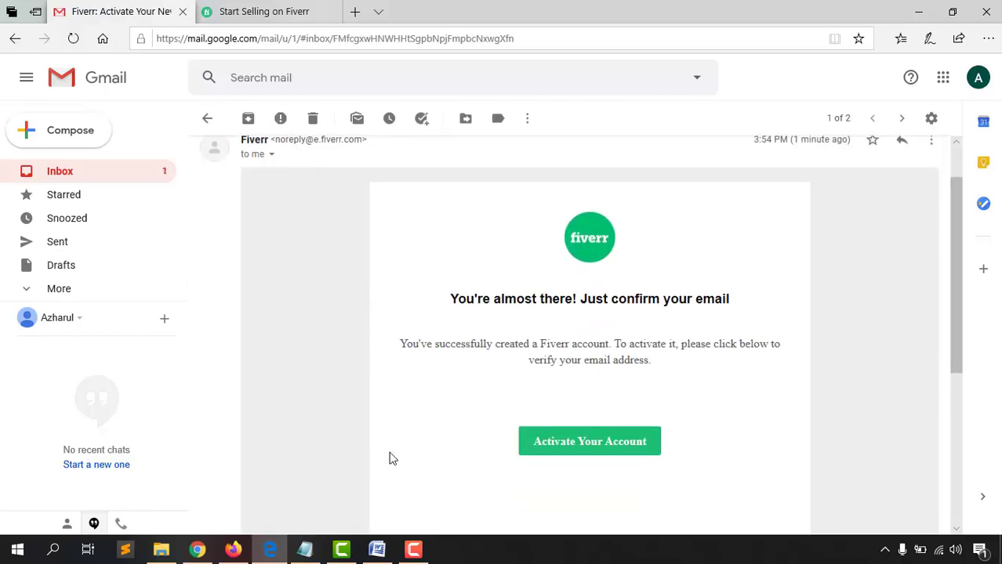
click(598, 447)
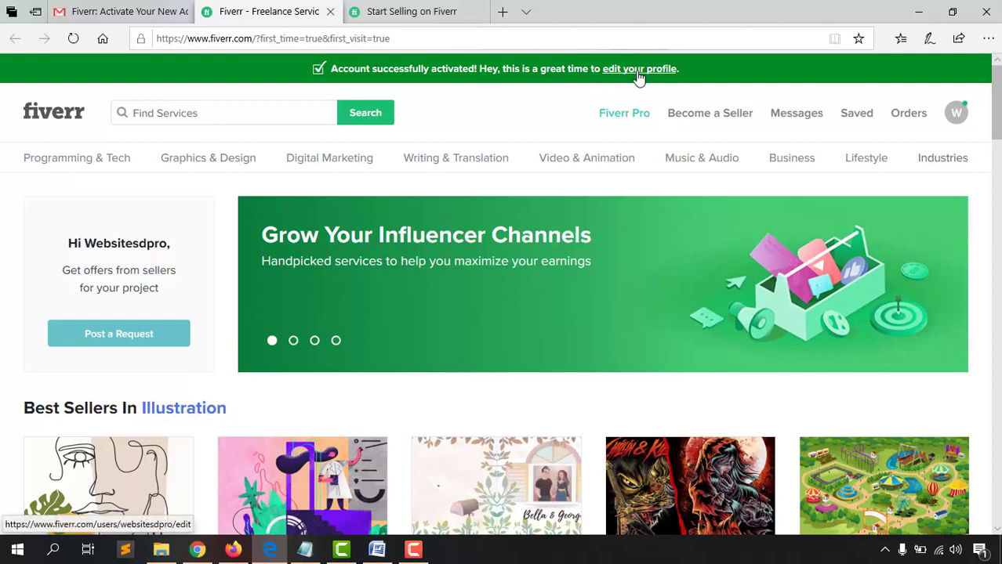
Close the leftover Start Selling tab and go to the profile settings page
click(436, 10)
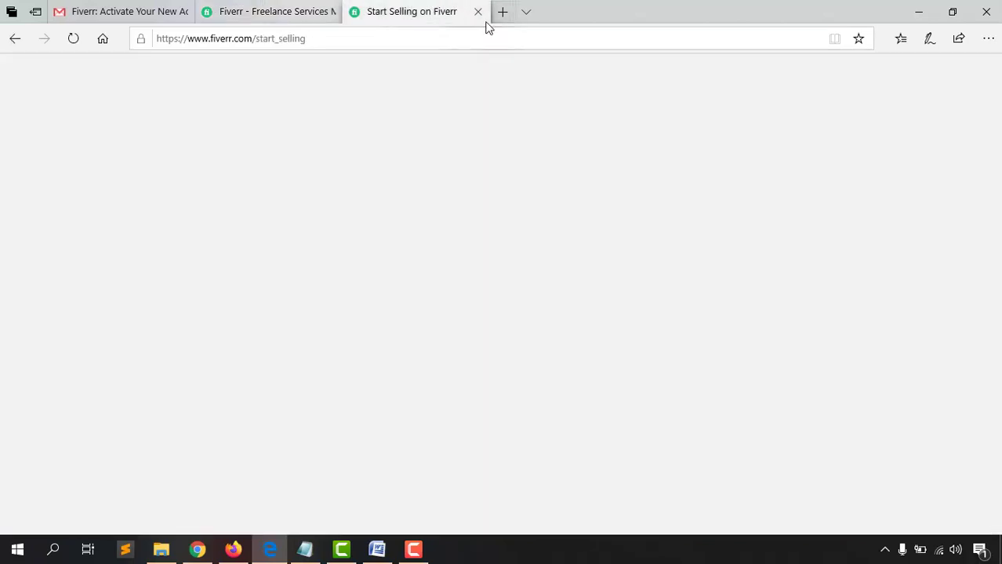
click(479, 13)
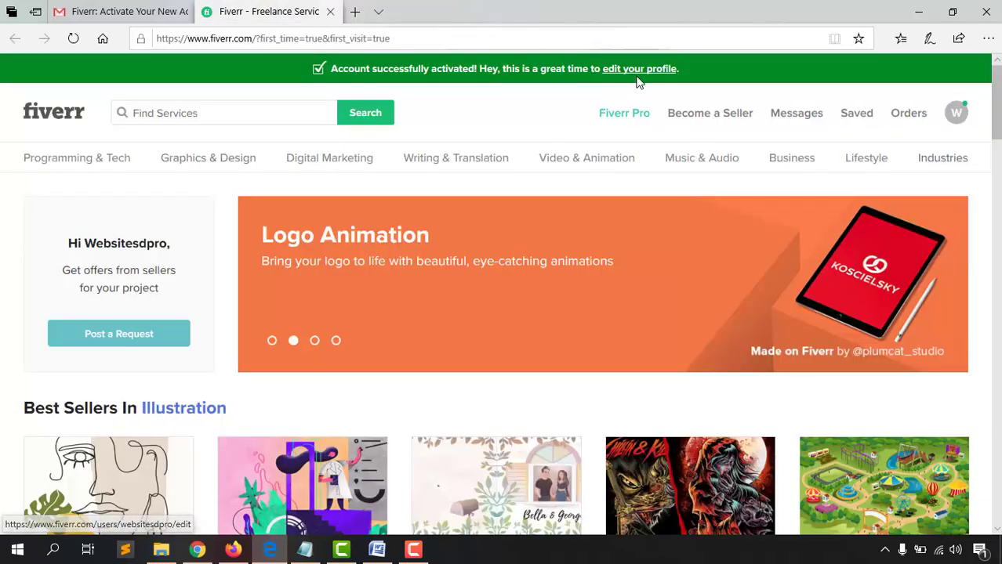
click(643, 72)
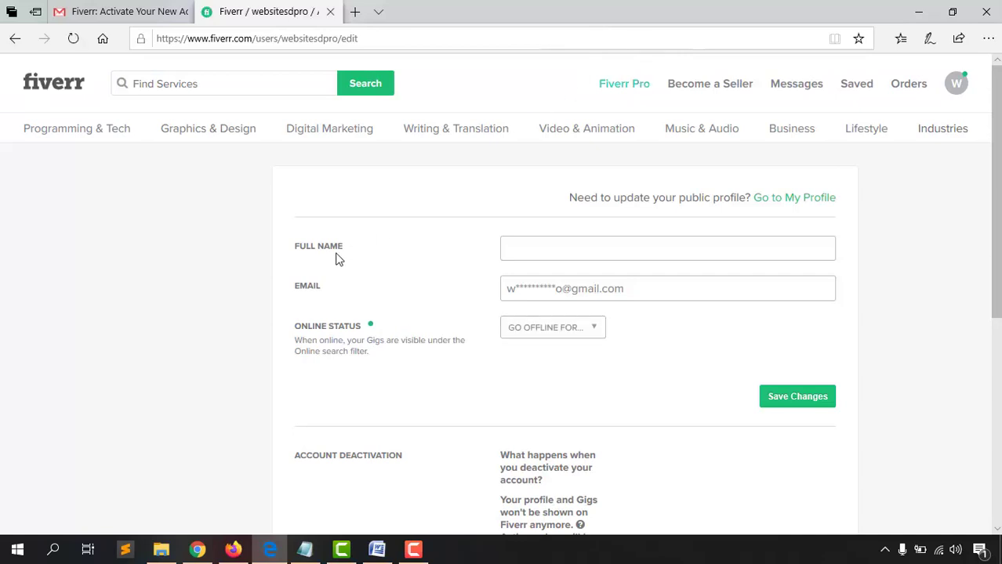
Enter the user's full name and save the account settings
scroll(363, 322, down, 6)
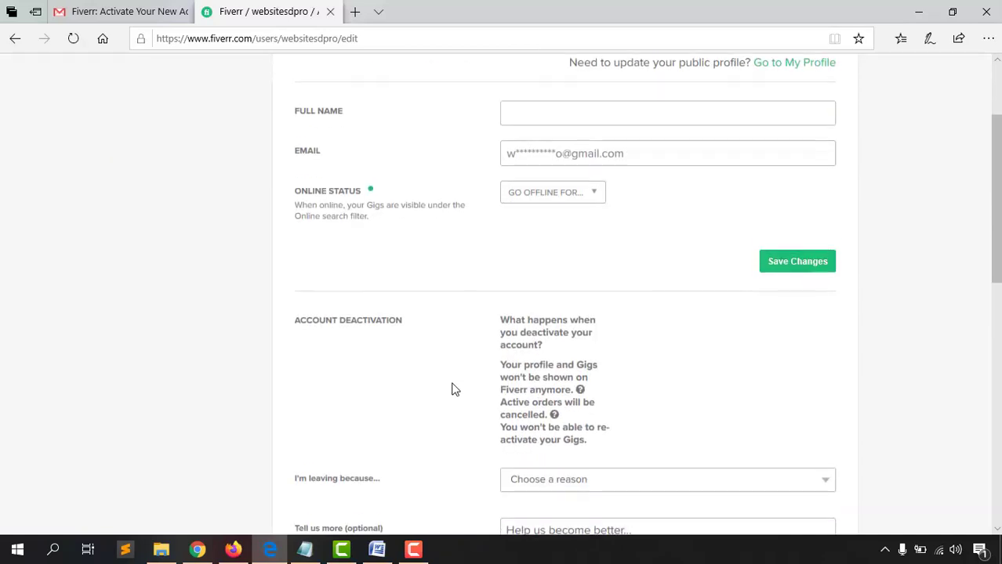
scroll(396, 387, up, 6)
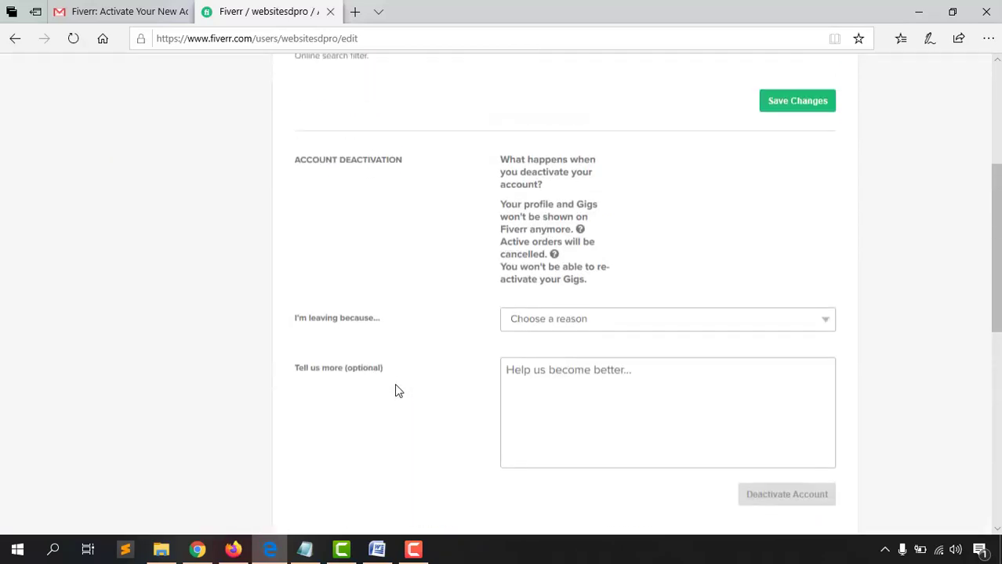
click(576, 250)
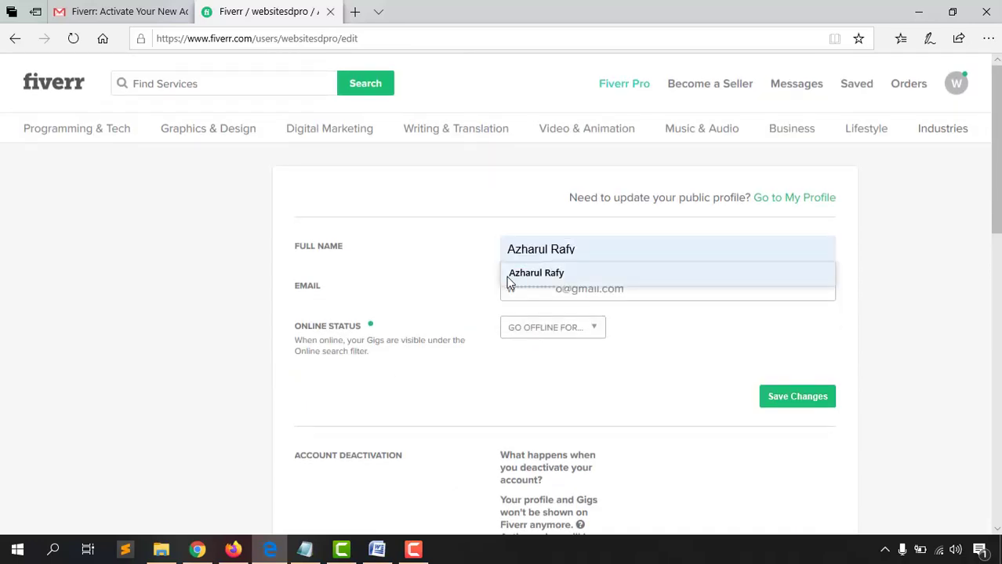
click(227, 312)
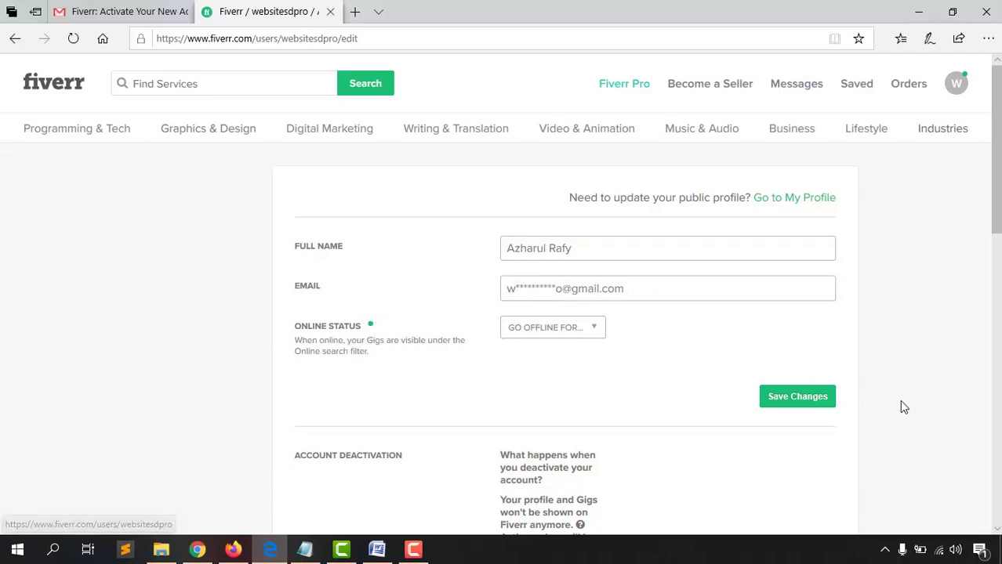
click(818, 399)
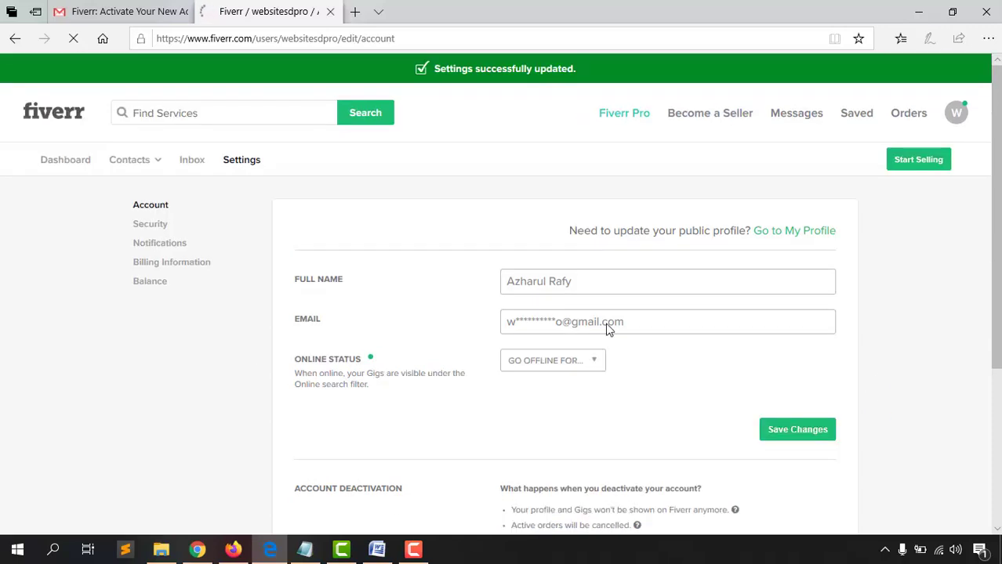
Open Security settings, start phone verification, then dismiss the Verify Phone Number dialog unfinished
click(151, 230)
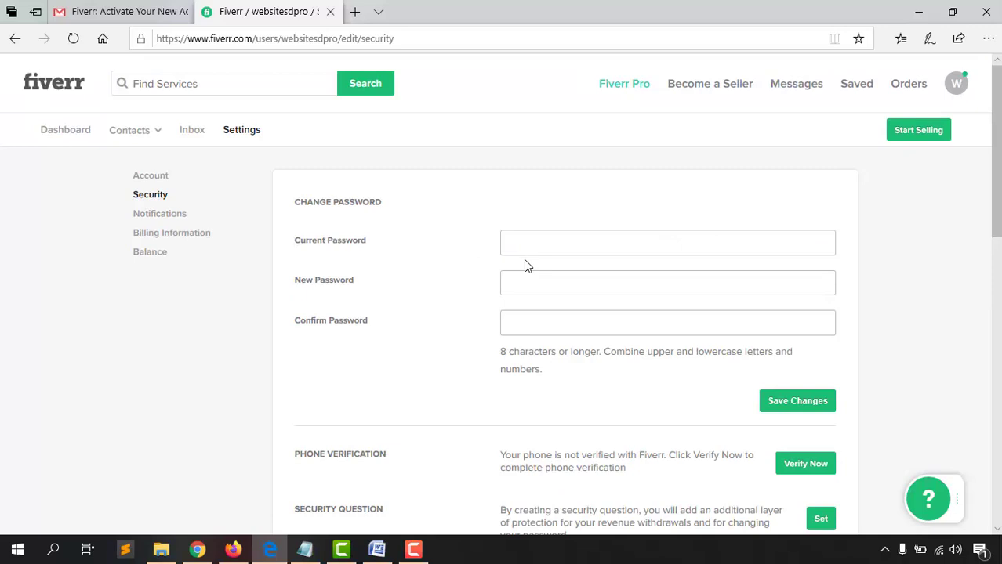
scroll(263, 373, down, 2)
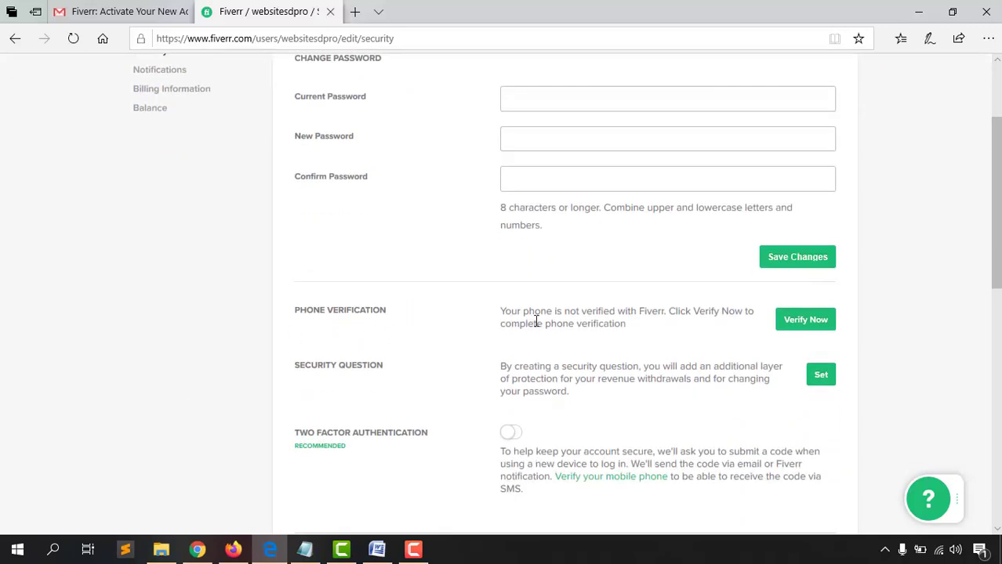
click(808, 329)
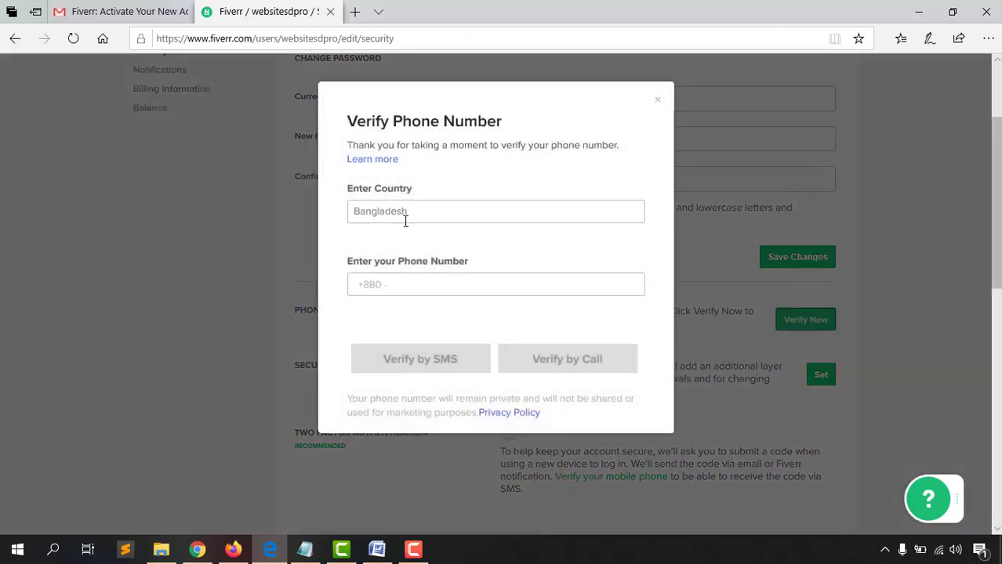
click(420, 285)
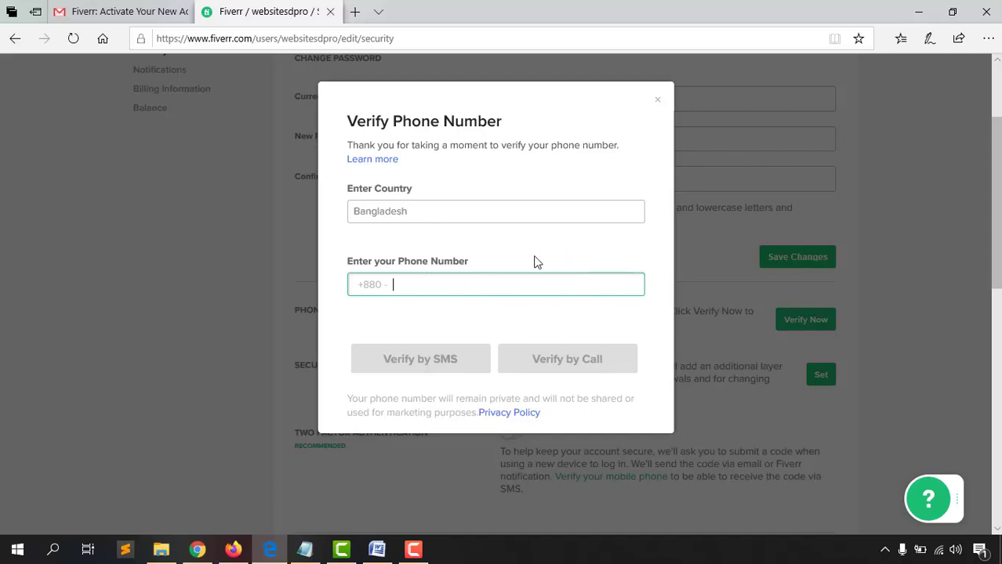
click(660, 106)
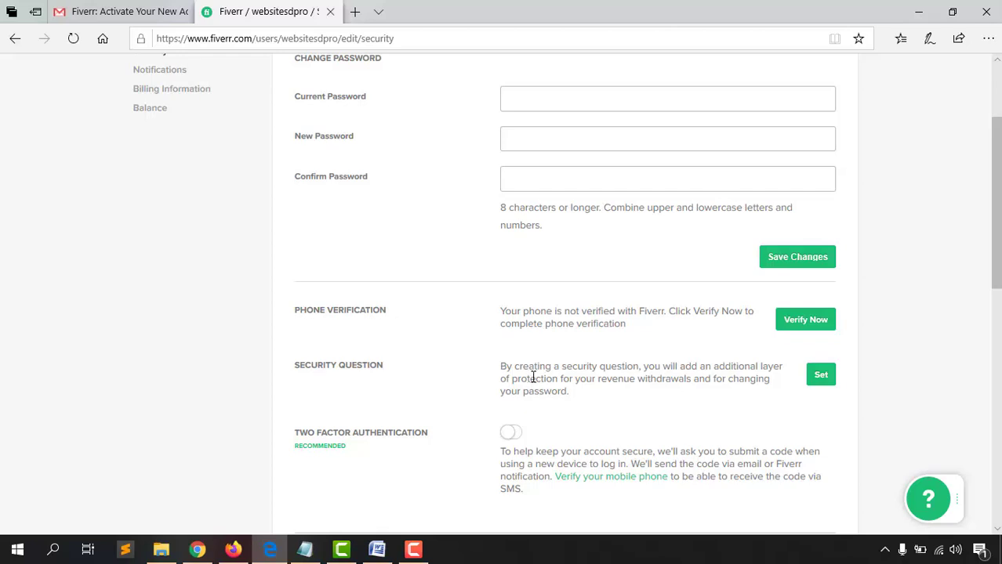
Set the security question 'What was the name of your first pet?' with the saved answer
click(825, 381)
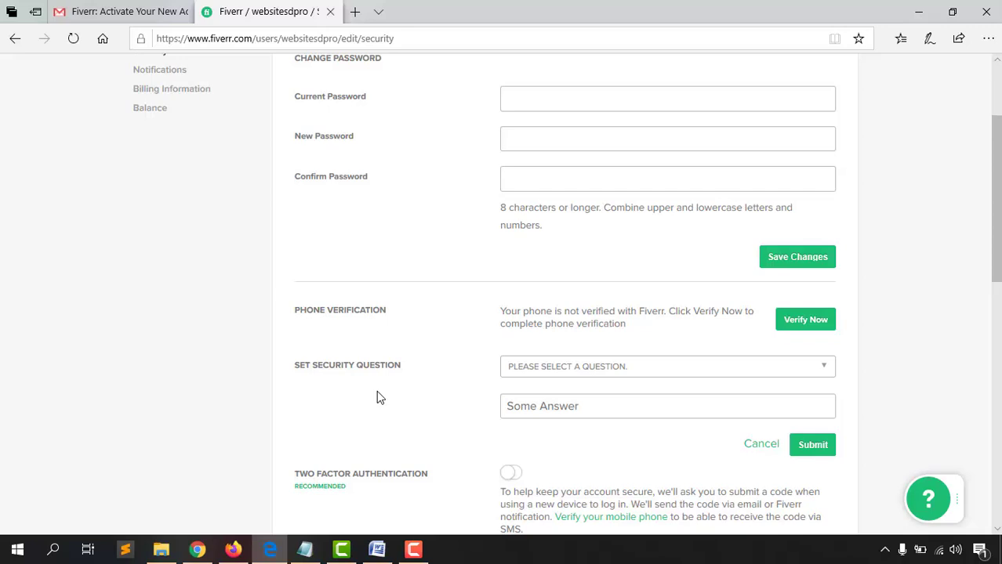
scroll(538, 316, down, 1)
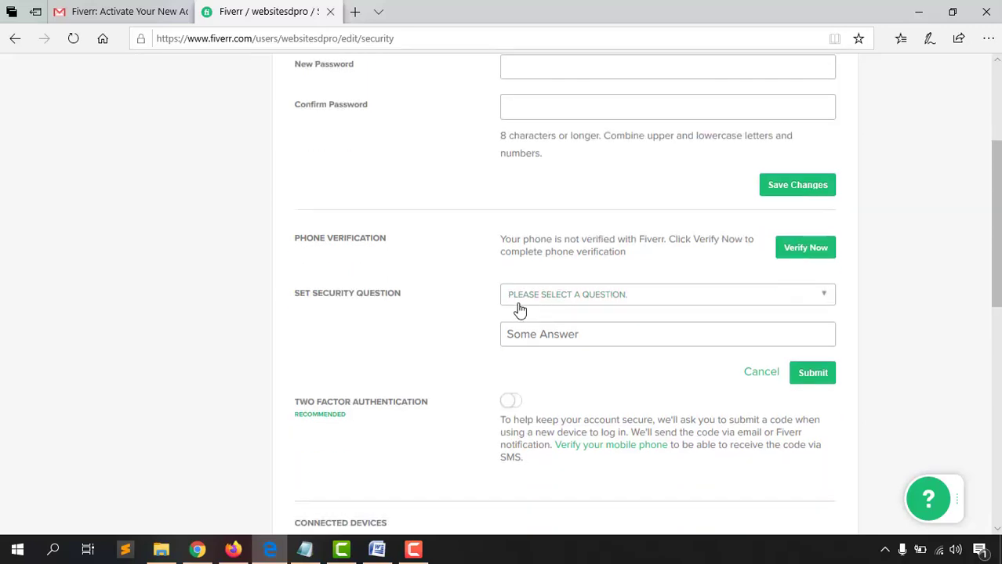
click(519, 306)
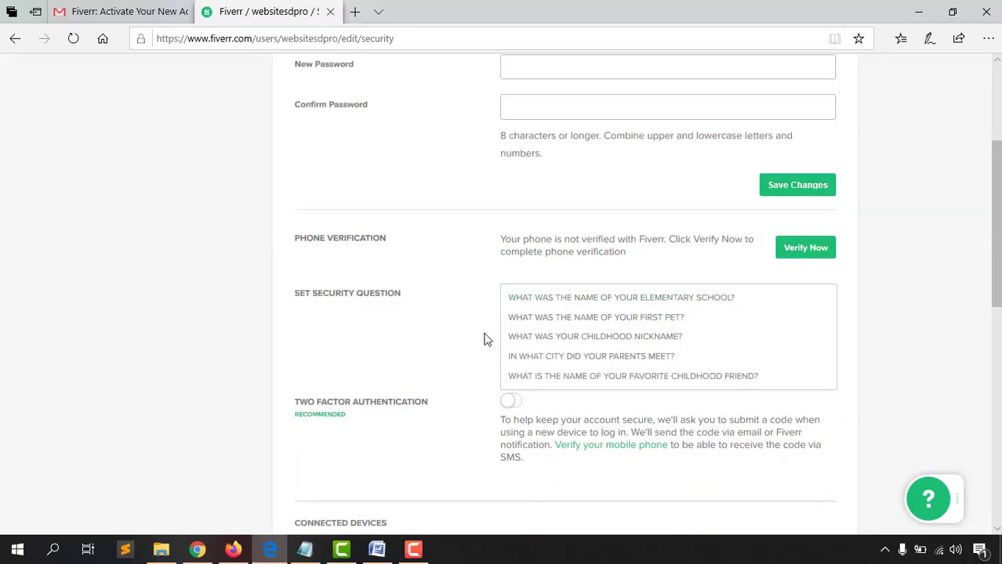
click(669, 320)
click(608, 335)
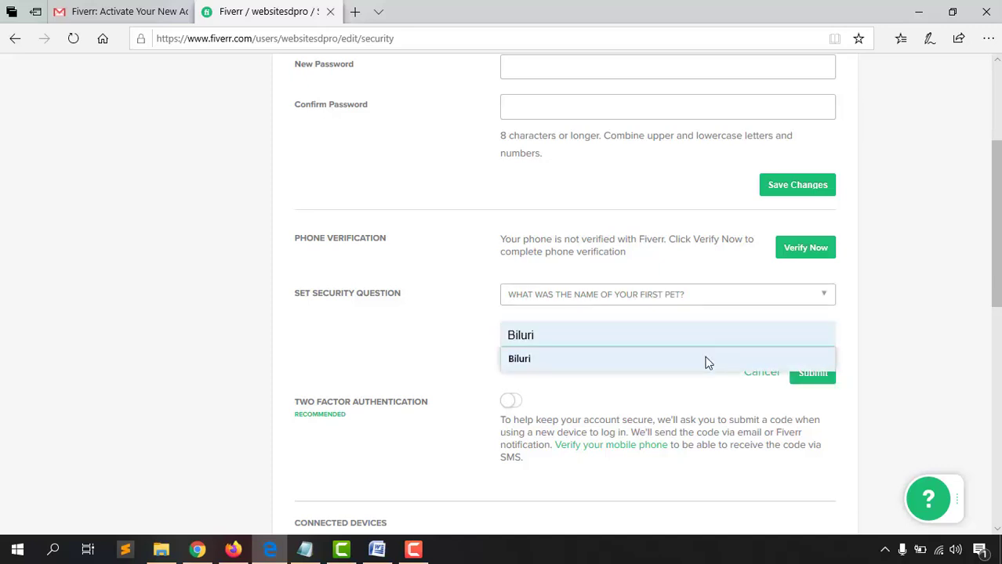
click(700, 362)
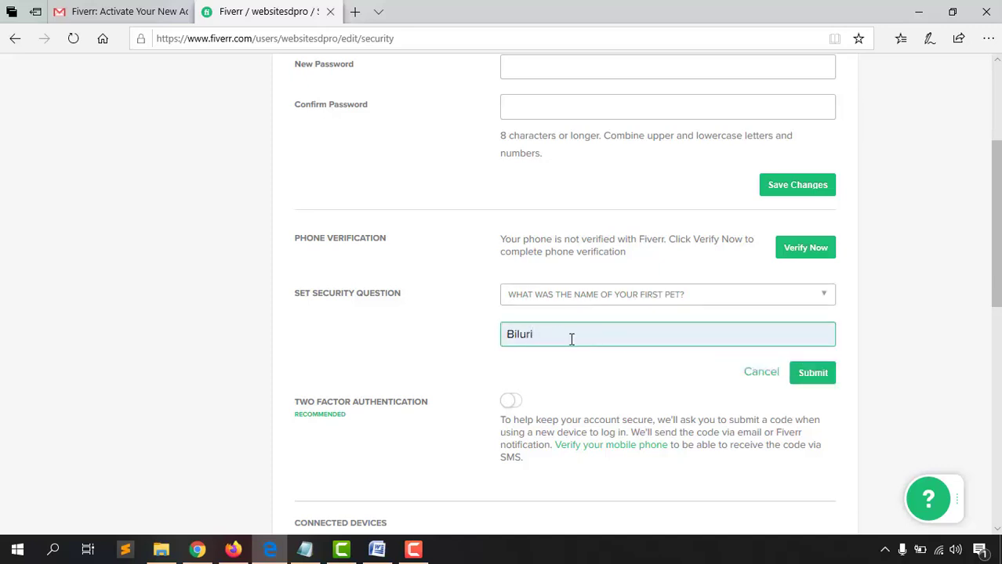
click(829, 377)
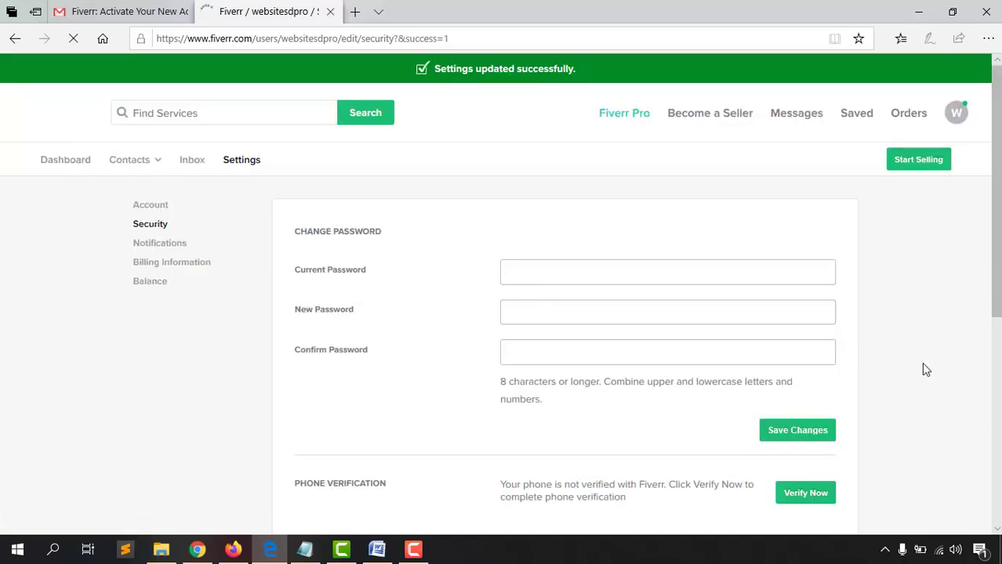
Turn on two-factor authentication and move to the Notifications settings
scroll(594, 290, down, 5)
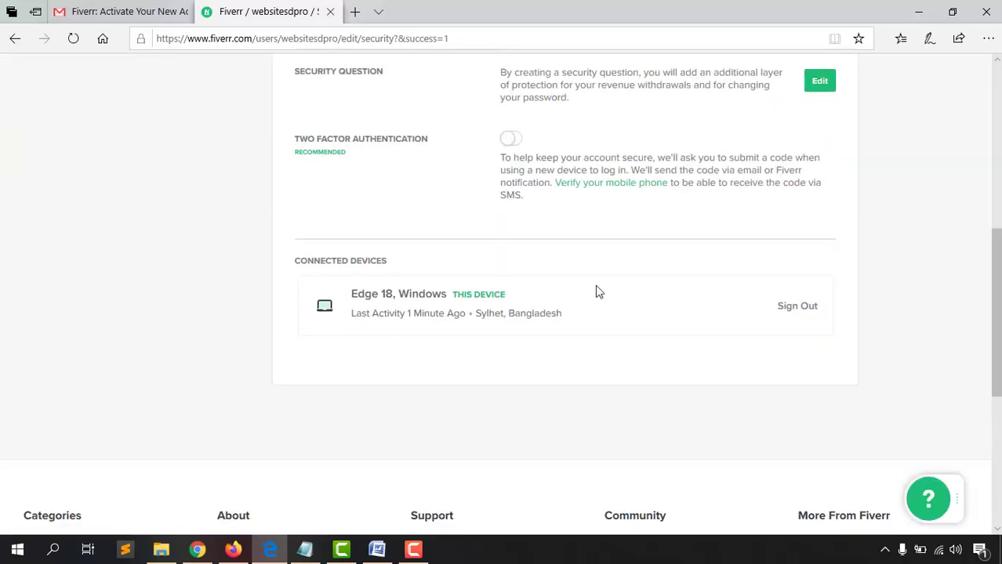
scroll(319, 295, up, 2)
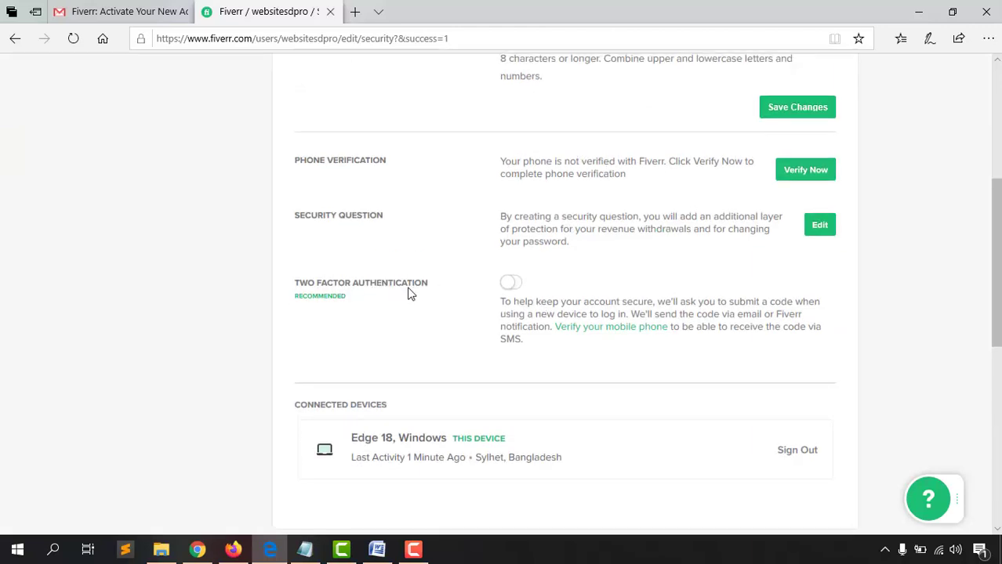
click(516, 285)
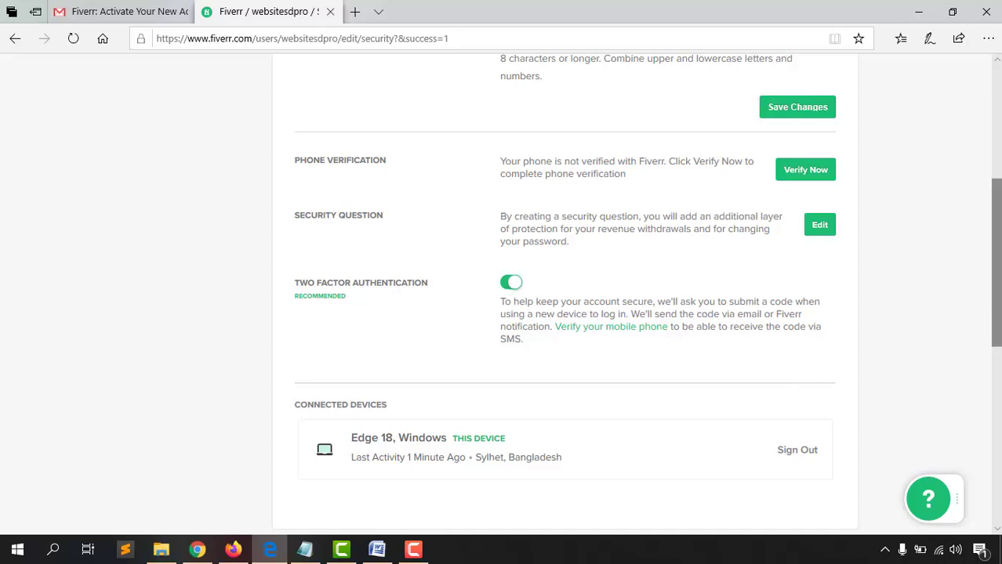
key(Home)
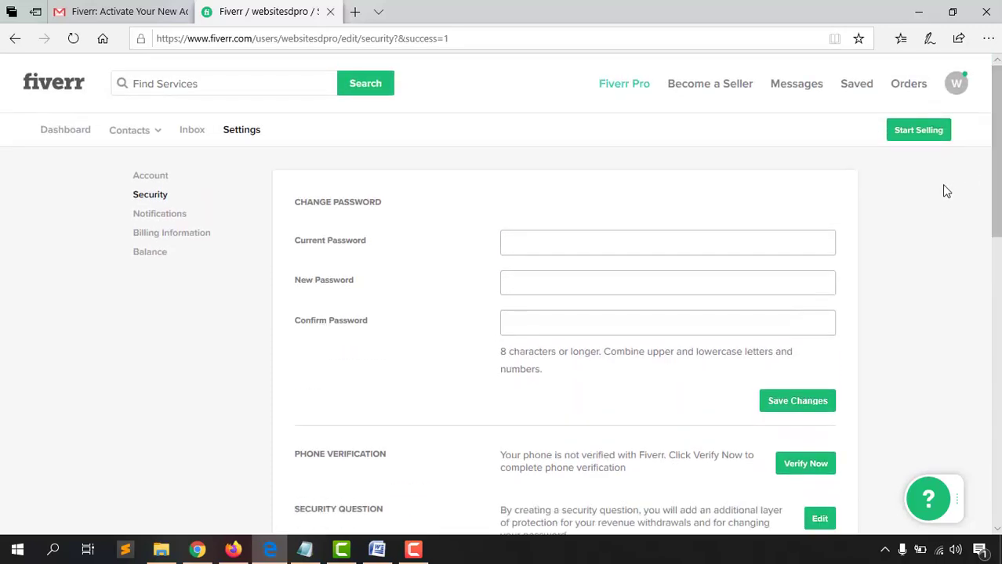
click(177, 217)
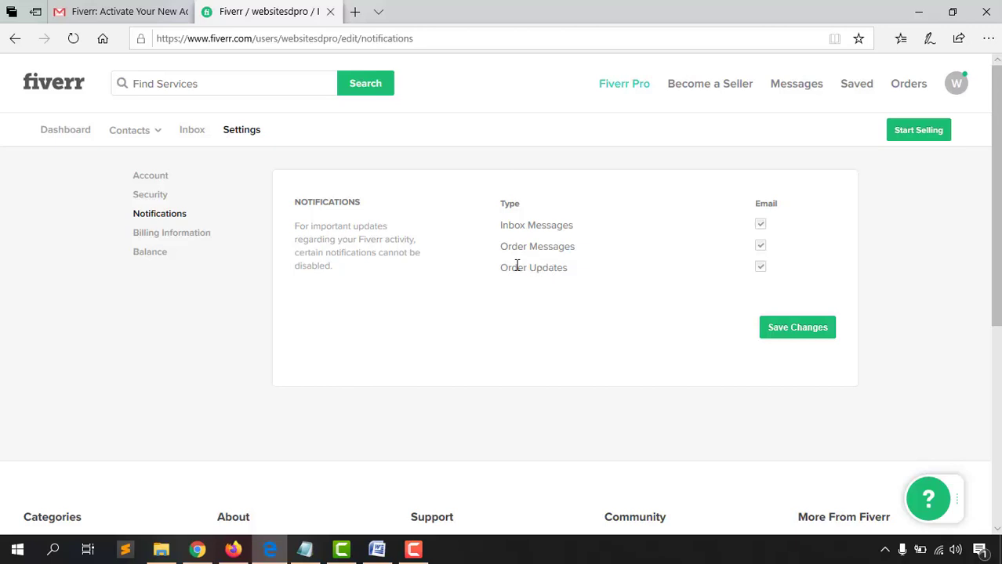
Save the email notification preferences, review Billing Information, and check the $0.00 account balance
drag(501, 268, 562, 269)
click(800, 340)
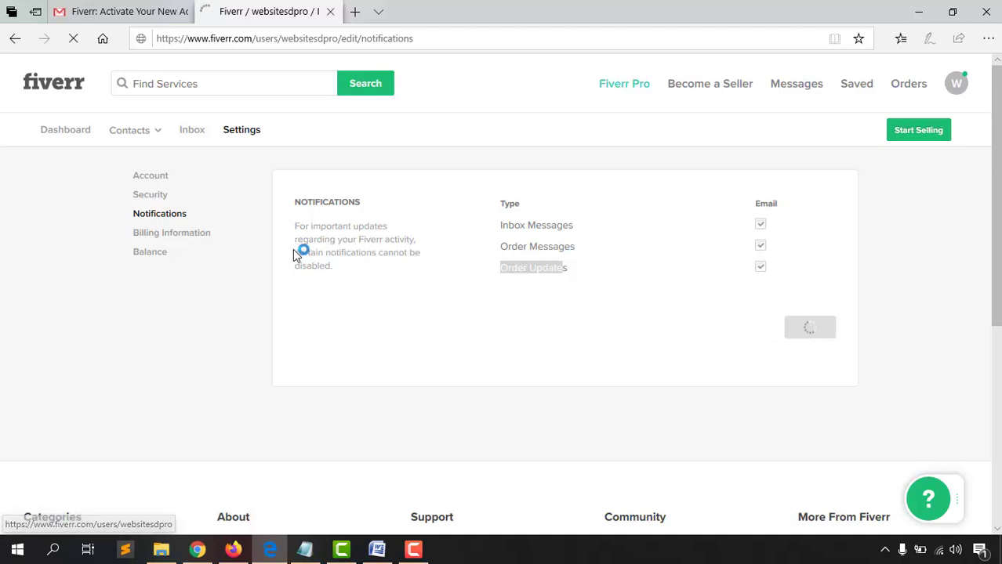
click(190, 271)
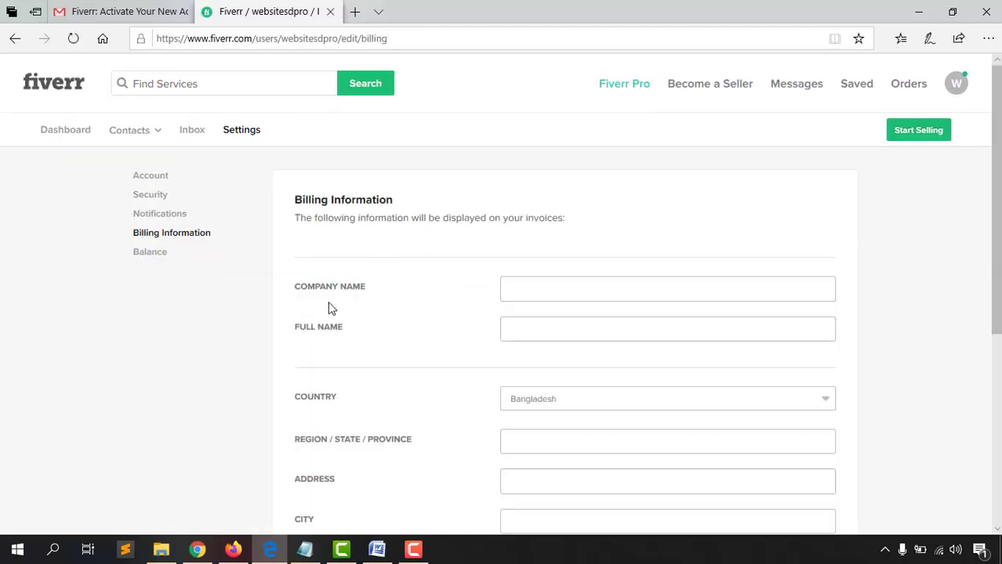
scroll(471, 352, down, 5)
scroll(416, 412, up, 4)
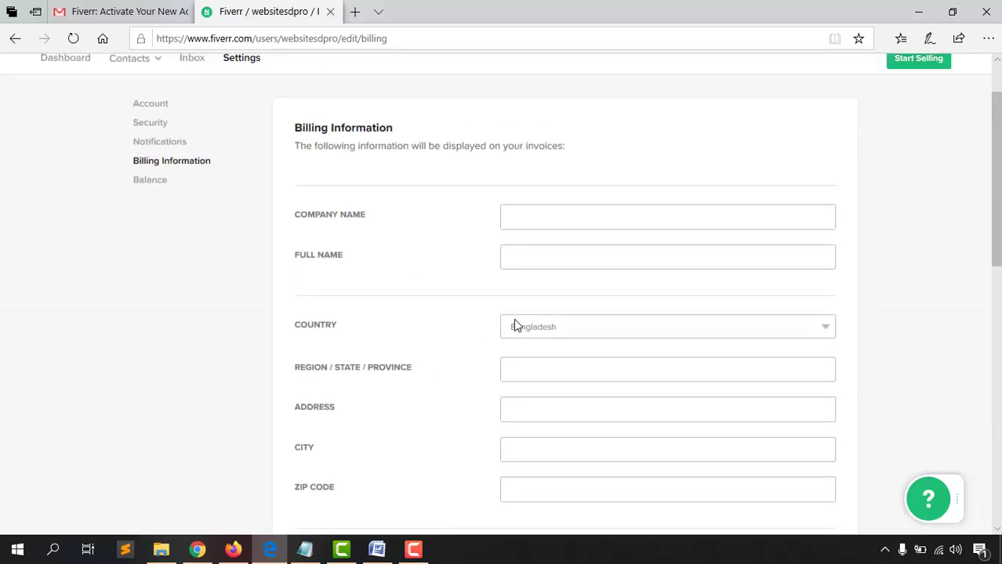
scroll(501, 322, up, 1)
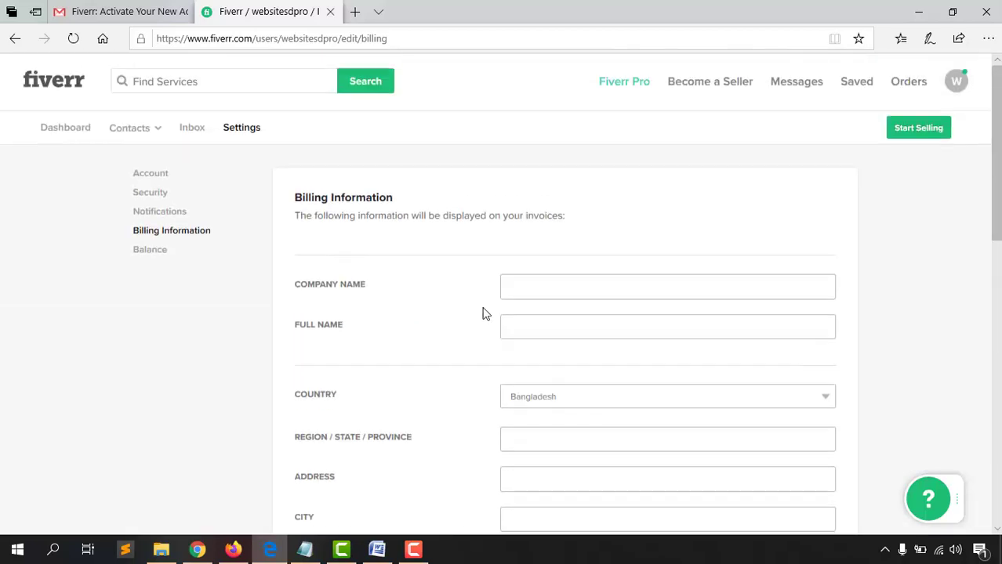
click(140, 254)
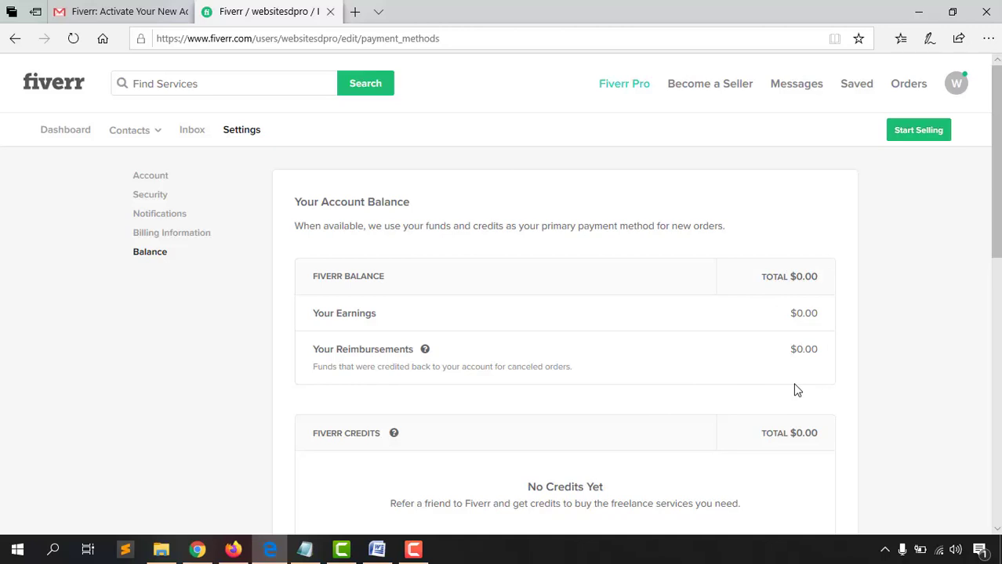
click(957, 85)
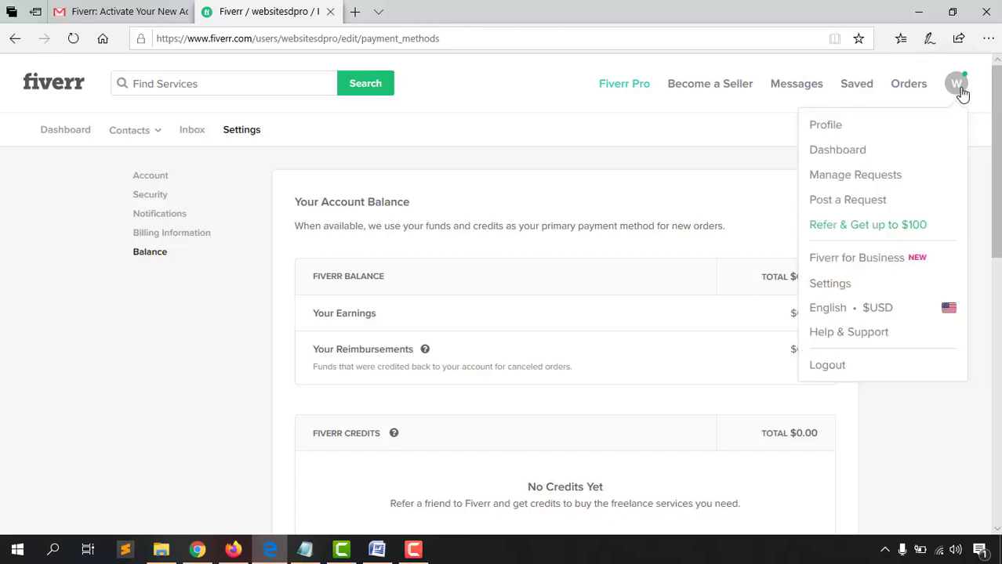
Go to the seller profile page and look over its sections
click(826, 126)
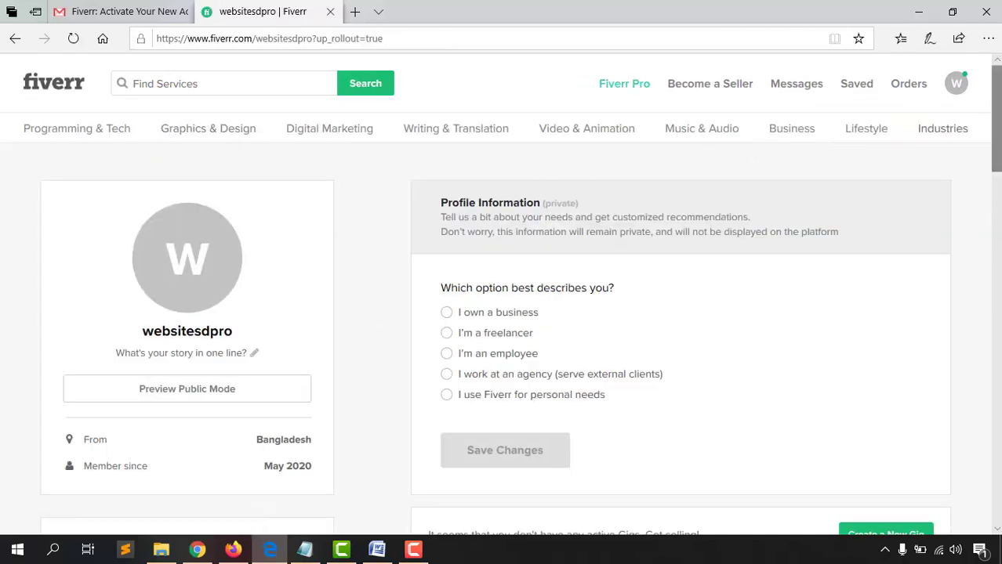
scroll(677, 257, down, 1)
scroll(678, 257, up, 1)
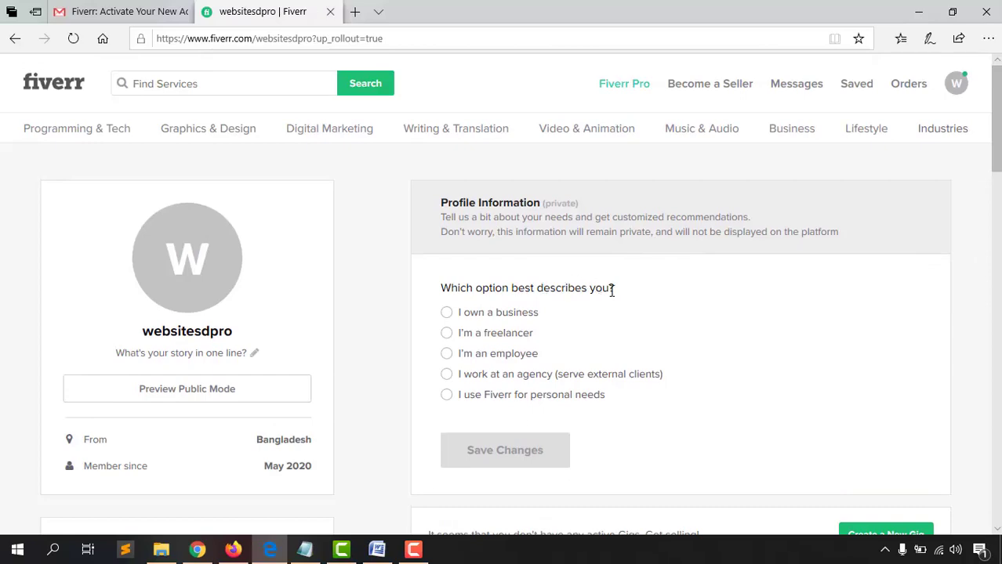
scroll(12, 384, down, 7)
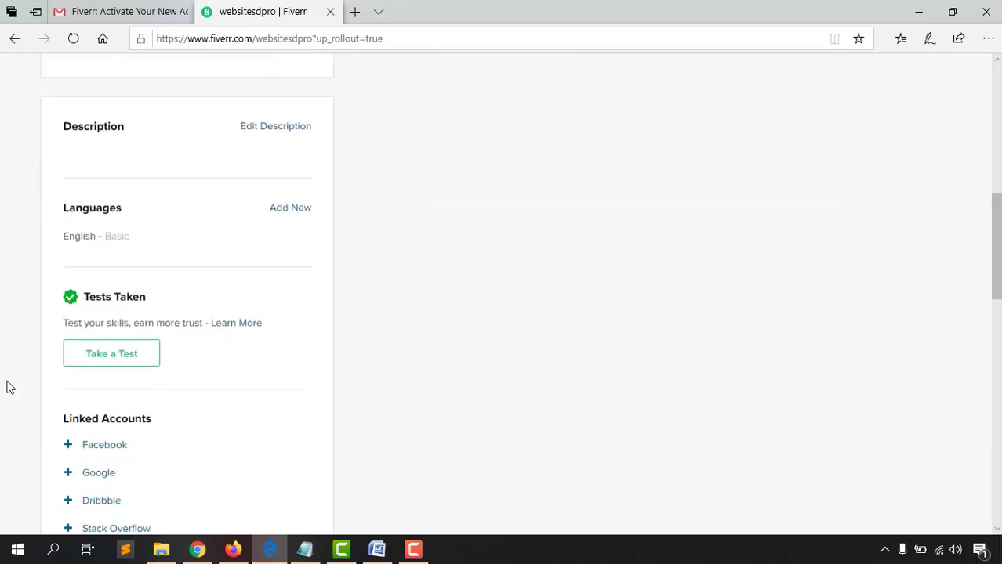
scroll(13, 384, down, 8)
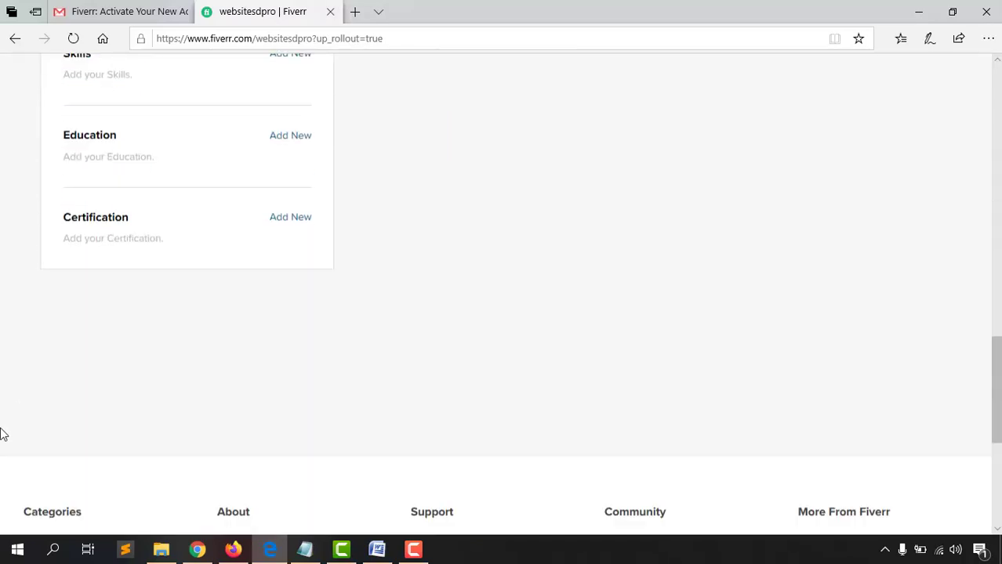
scroll(2, 432, up, 7)
scroll(2, 432, up, 8)
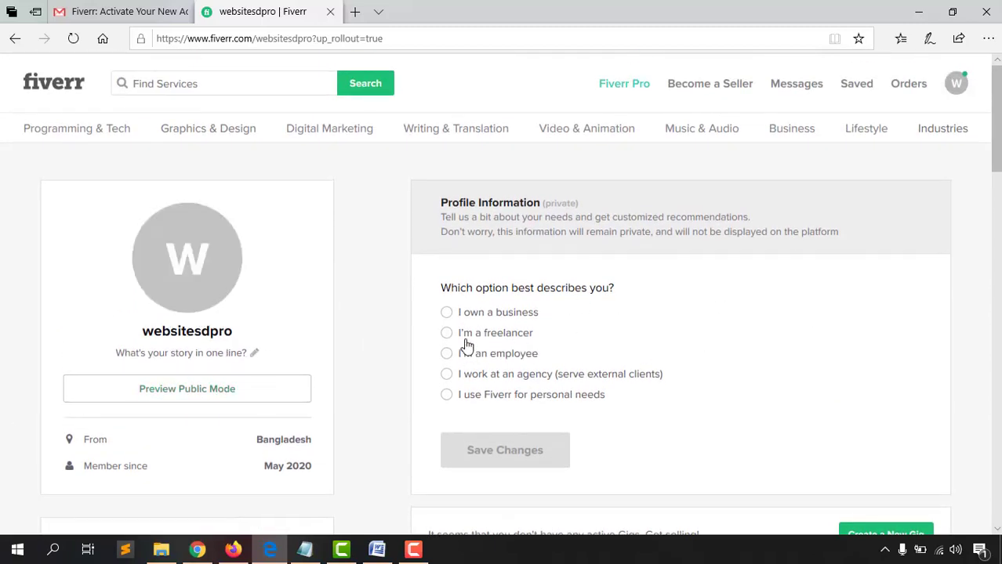
Mark yourself as a freelancer in IT and Network Services and Support, then save
click(513, 339)
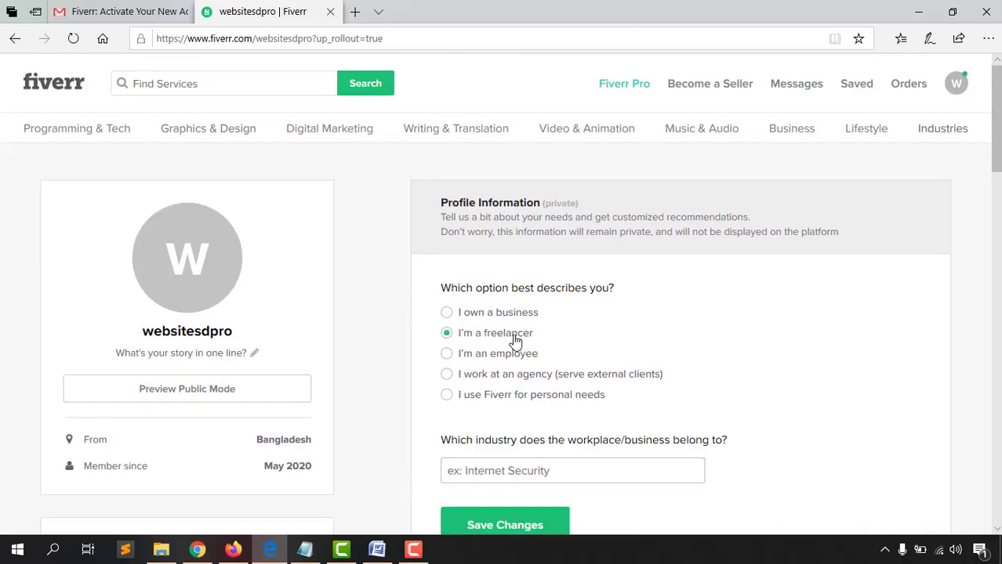
scroll(596, 338, down, 2)
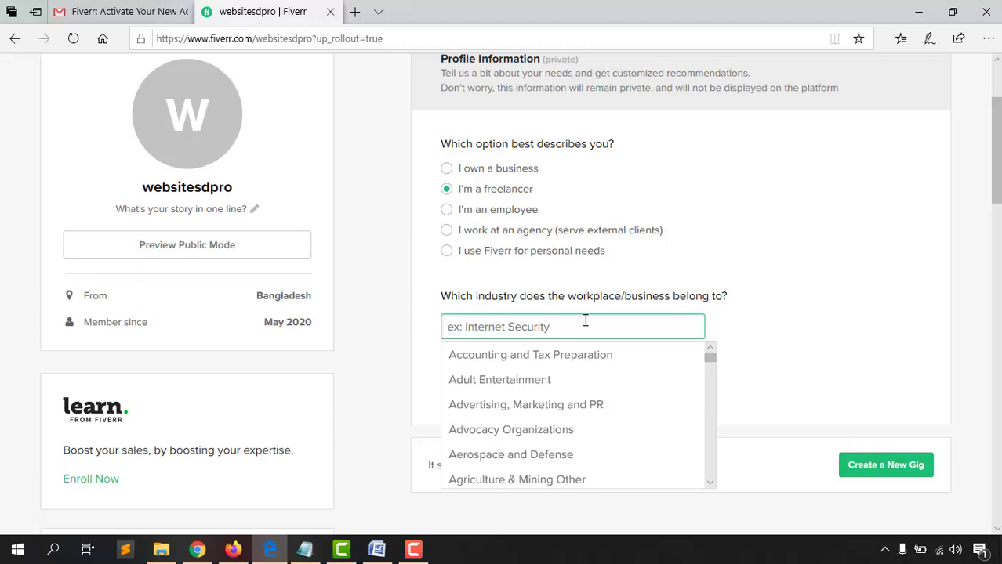
text(It)
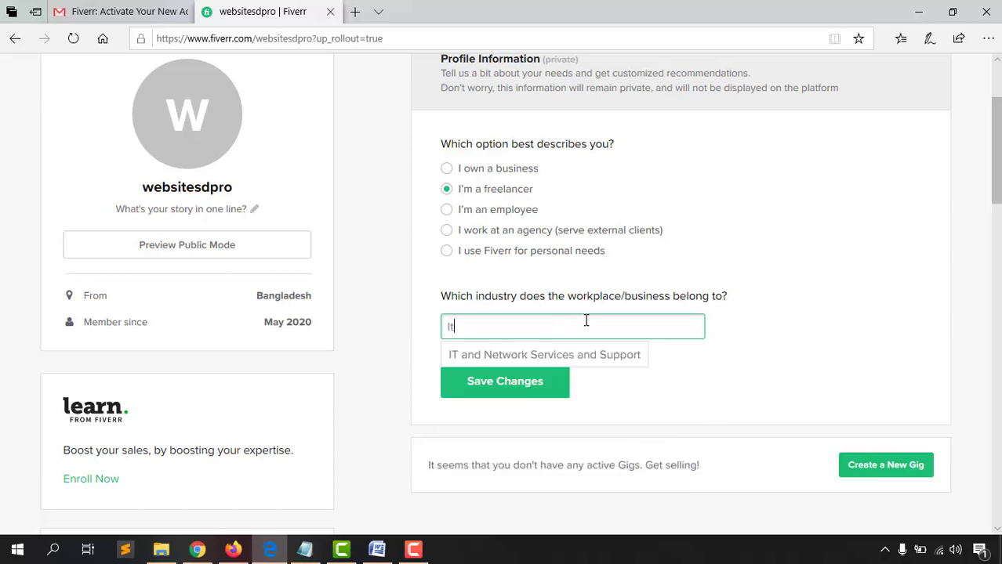
click(592, 357)
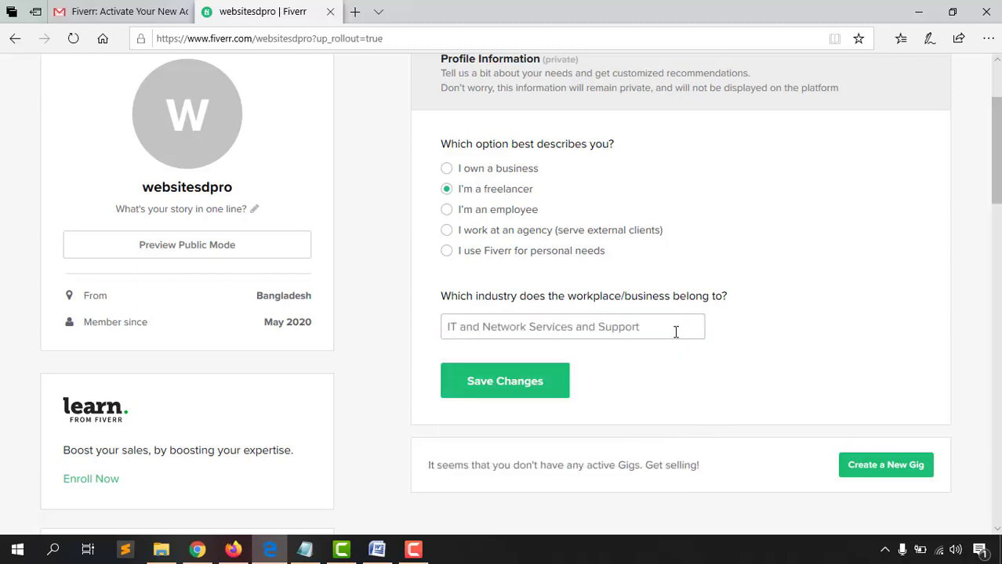
click(520, 390)
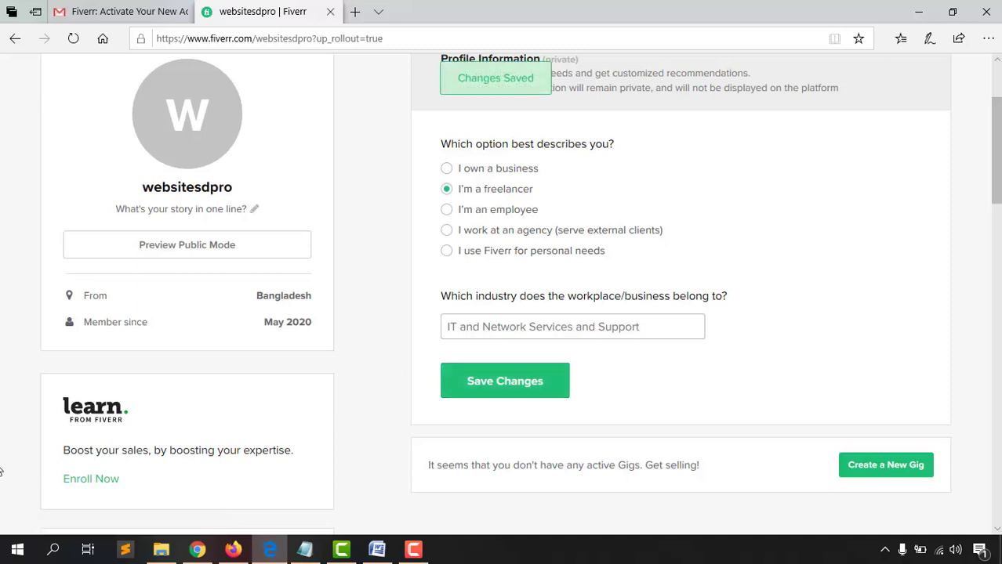
scroll(68, 394, up, 1)
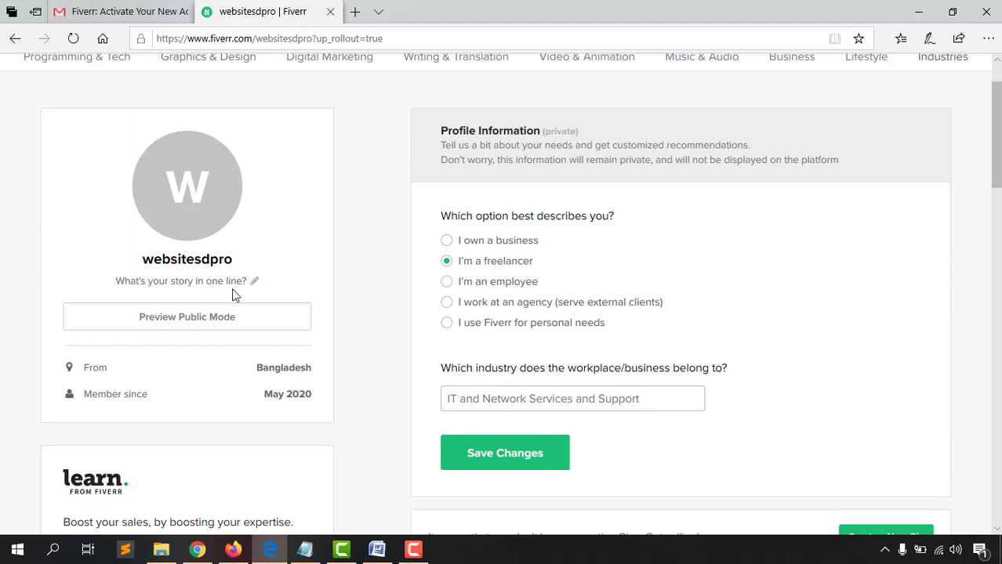
Open the one-line story headline for editing and clear its old text
drag(115, 281, 204, 267)
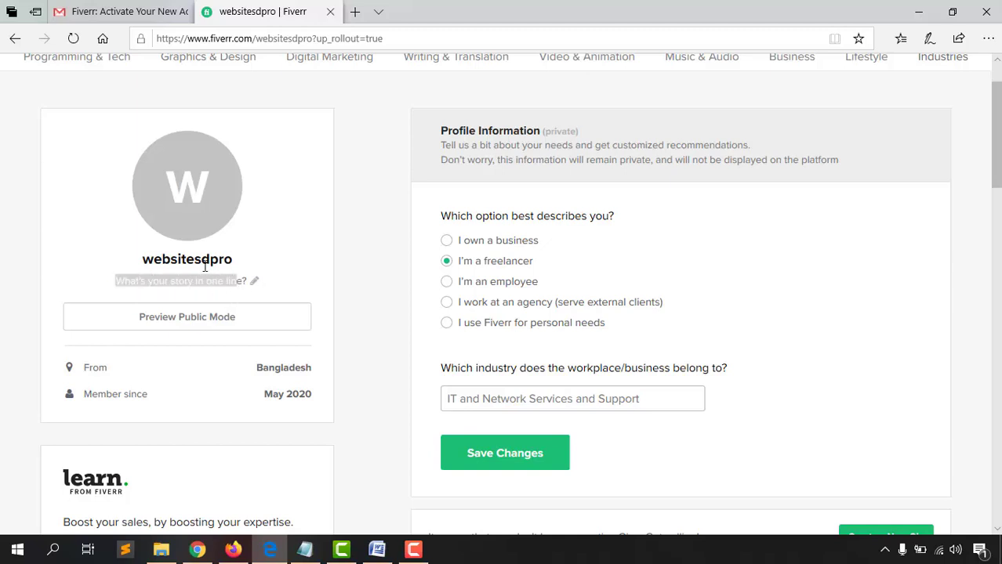
click(157, 283)
click(254, 281)
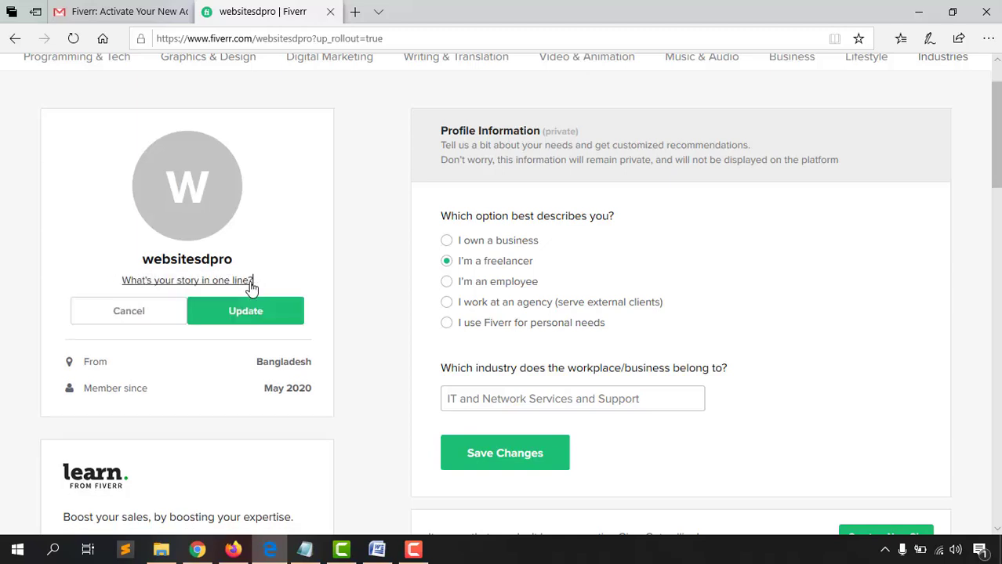
drag(254, 280, 126, 287)
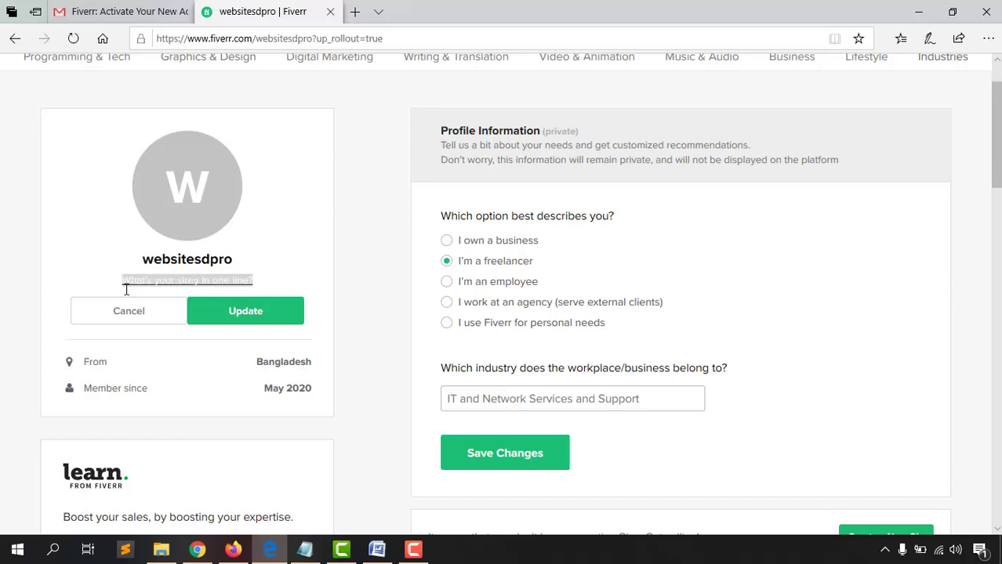
key(BackSpace)
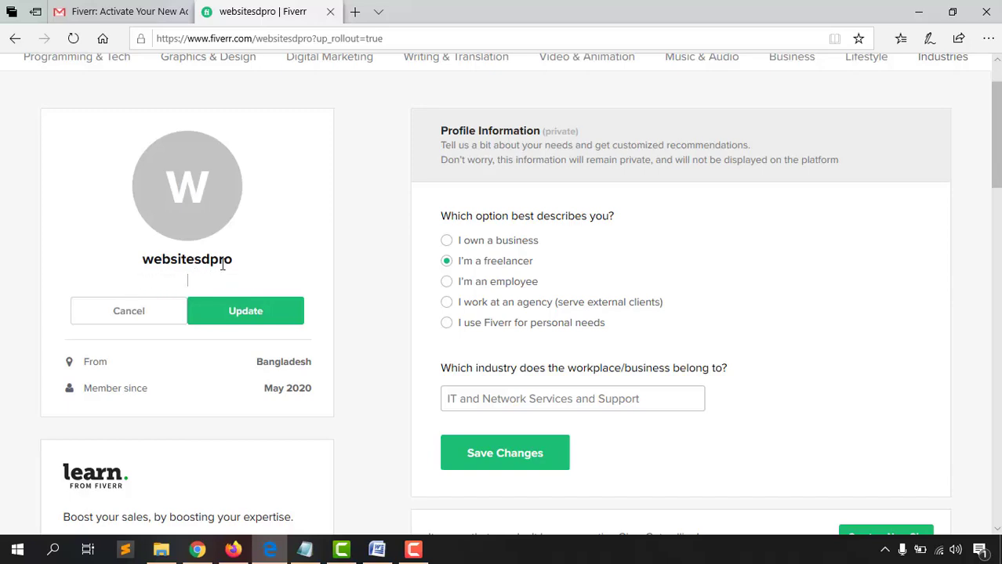
Copy the title from the Word notes and paste it into the headline field
click(376, 550)
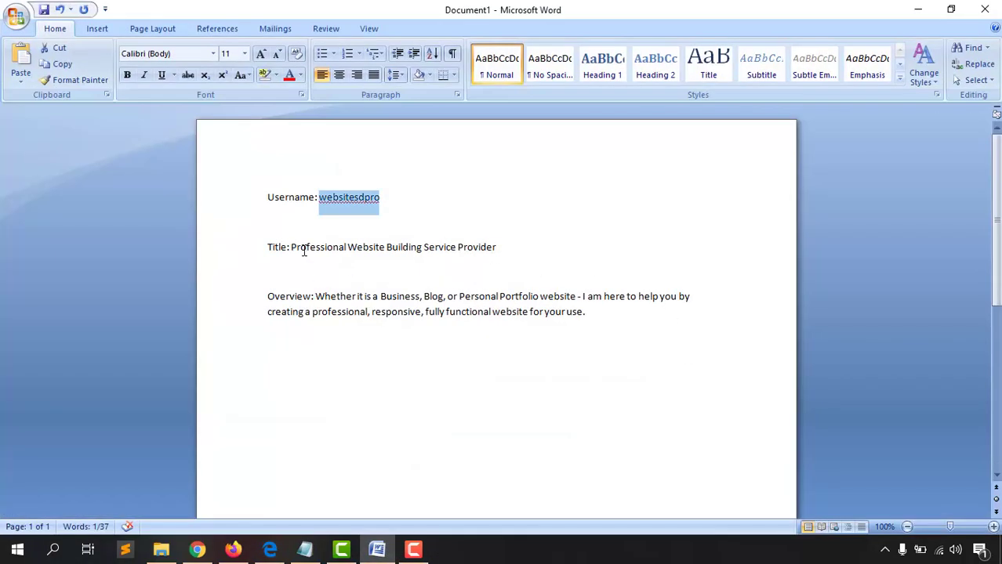
drag(291, 248, 492, 246)
key(ctrl+c)
right_click(492, 246)
click(513, 271)
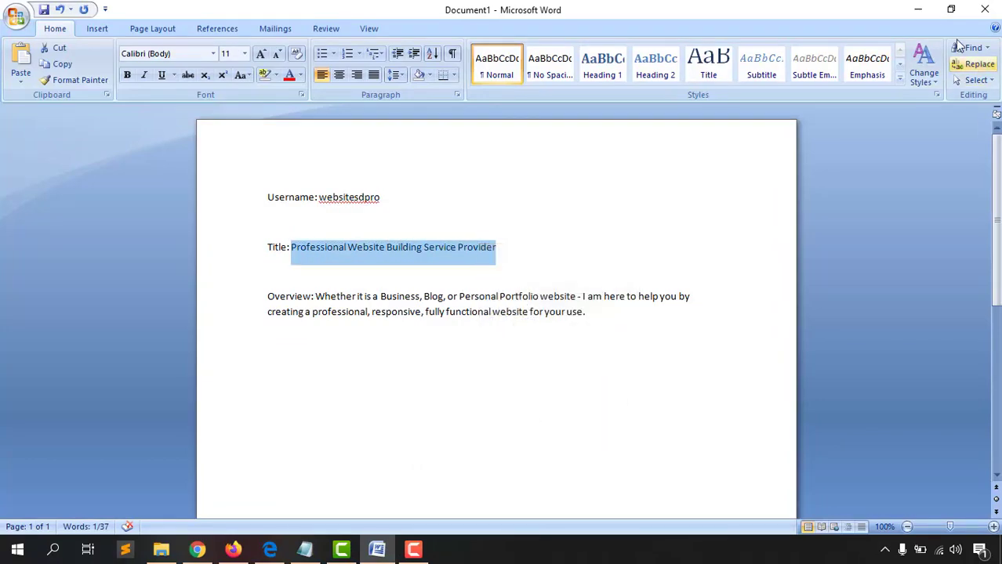
click(918, 10)
right_click(193, 280)
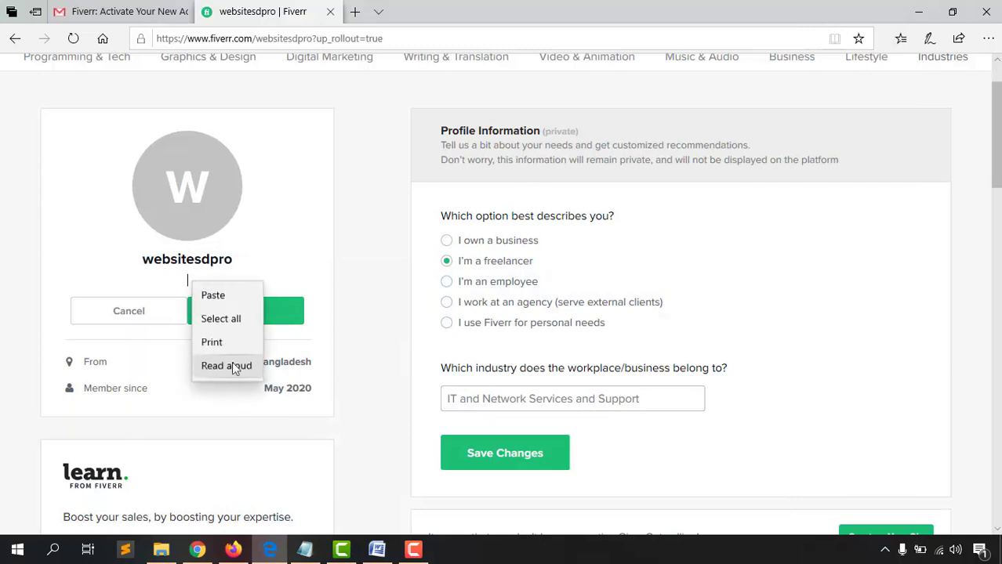
click(219, 298)
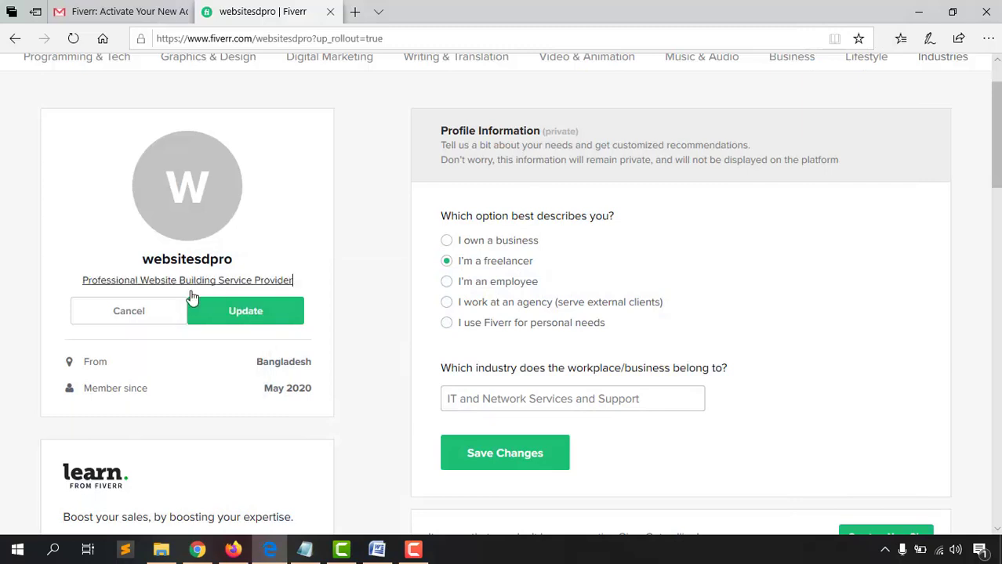
Put 'Well Reputated' at the start of the headline and update it
click(82, 280)
text(Well )
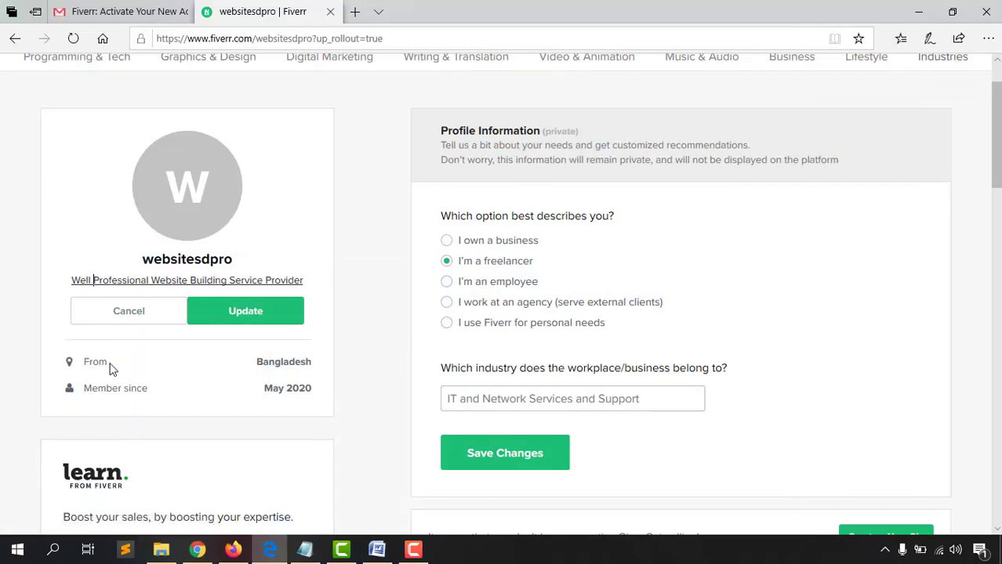
text(Repu)
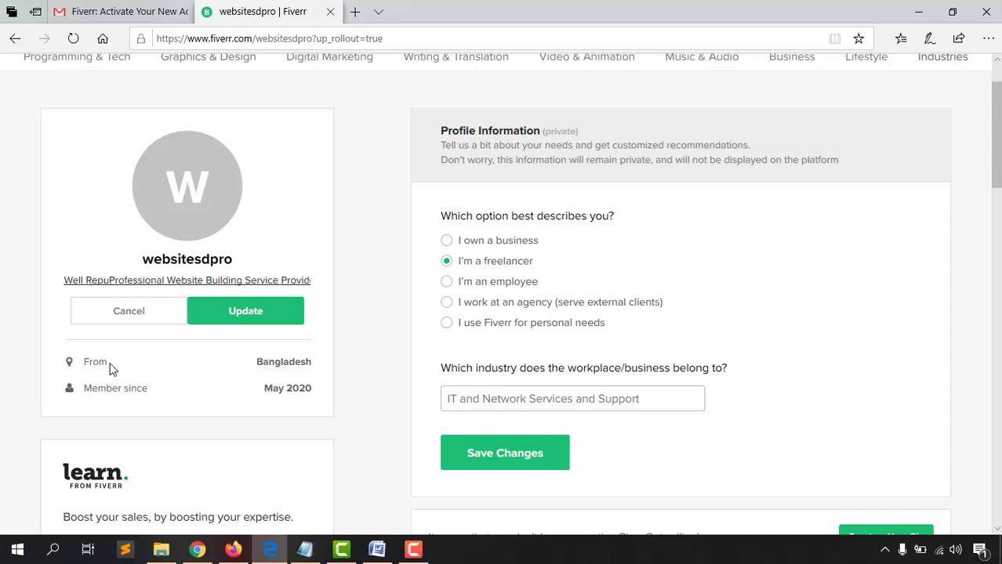
text(tated)
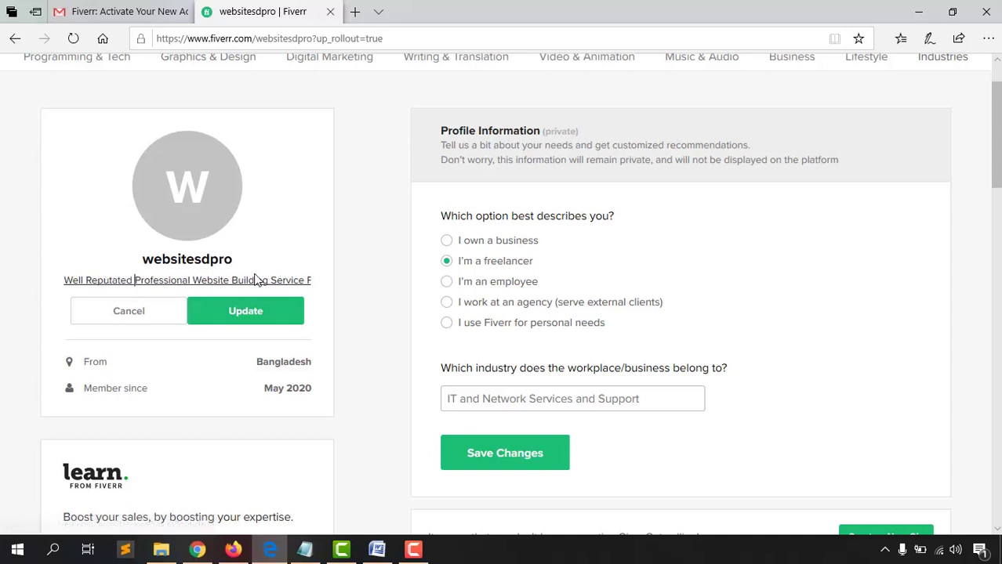
click(241, 311)
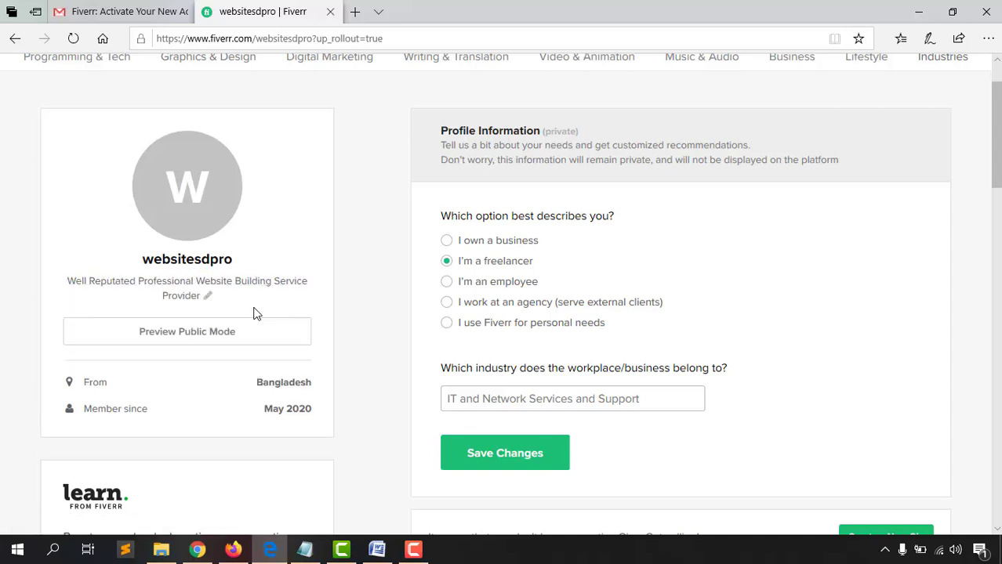
scroll(2, 317, down, 1)
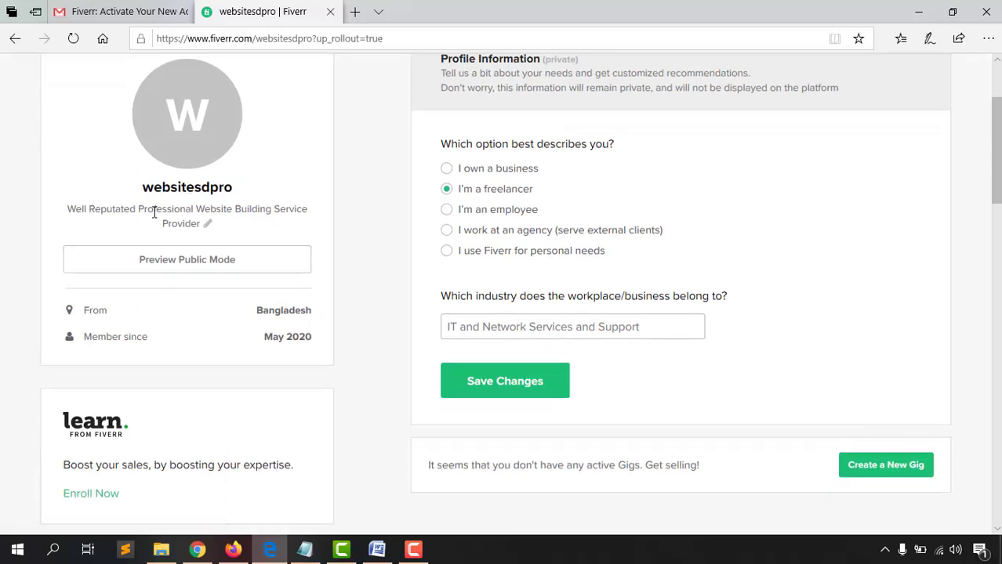
scroll(4, 343, down, 2)
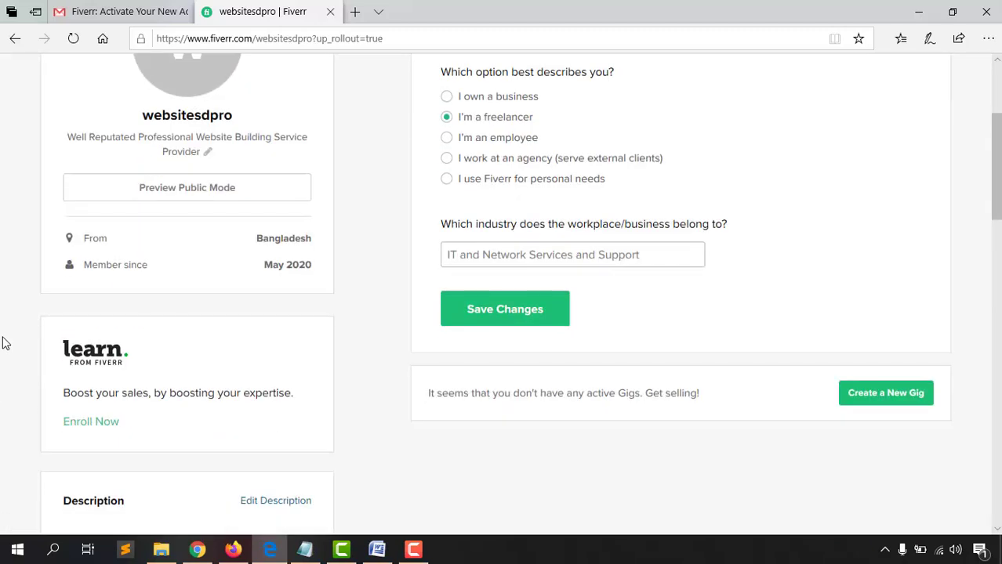
scroll(2, 342, down, 3)
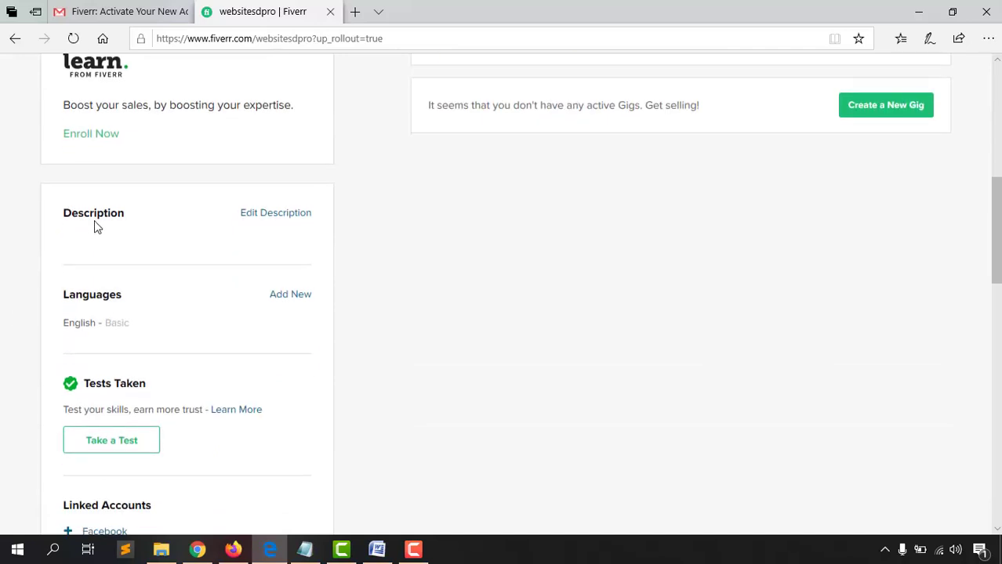
Copy the overview paragraph from the Word notes into the profile description box
click(263, 223)
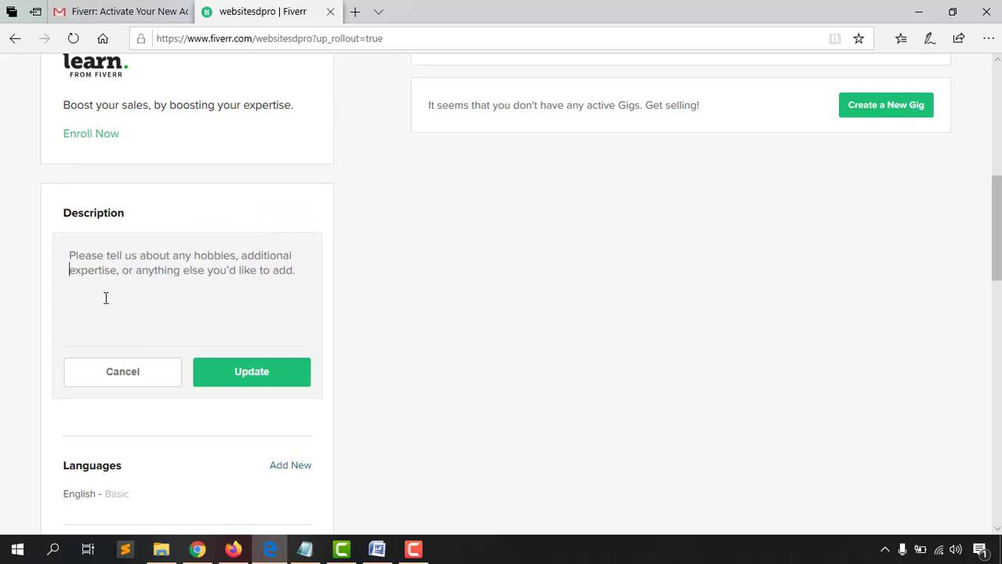
click(377, 550)
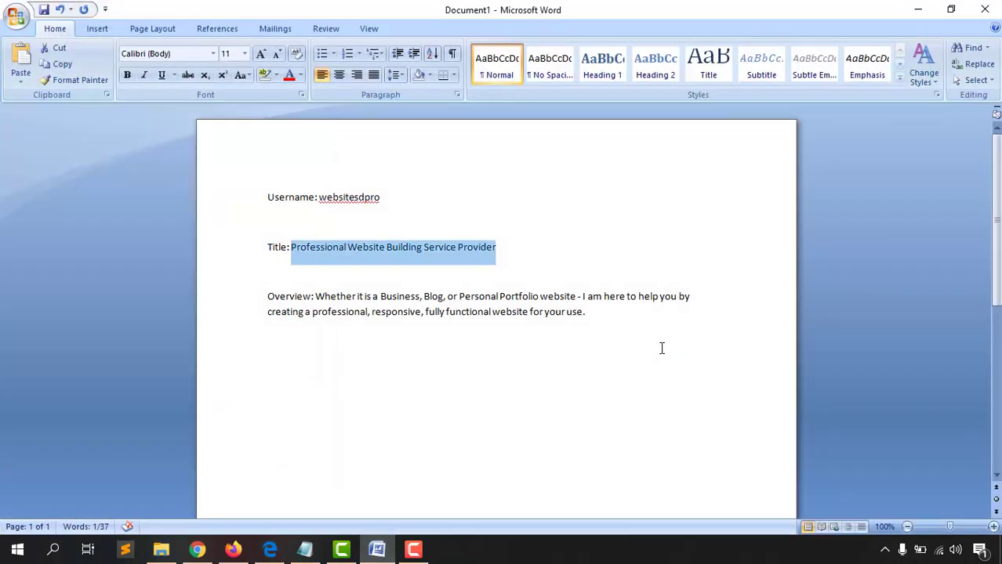
drag(315, 296, 590, 326)
right_click(591, 327)
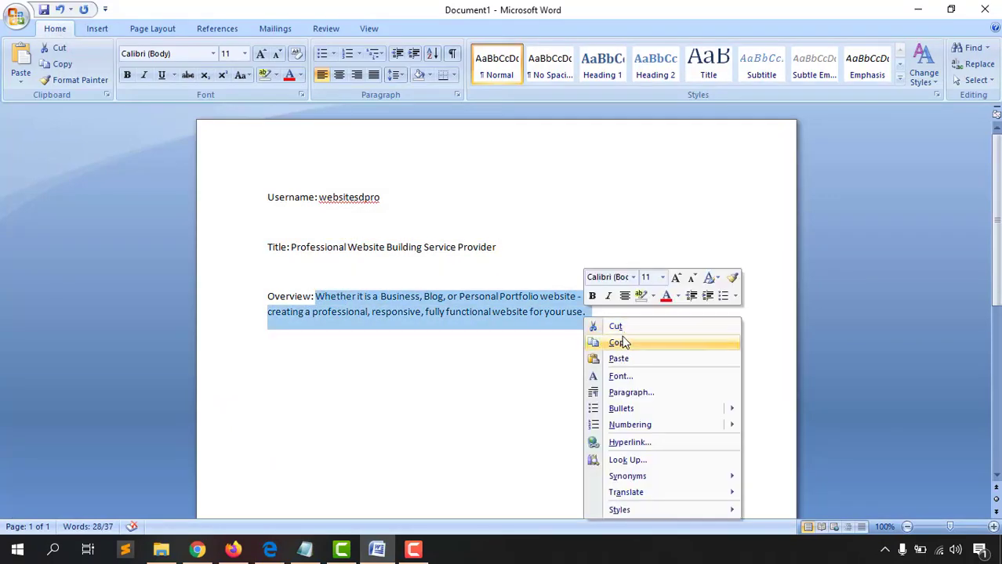
click(623, 342)
key(alt+Tab)
right_click(232, 263)
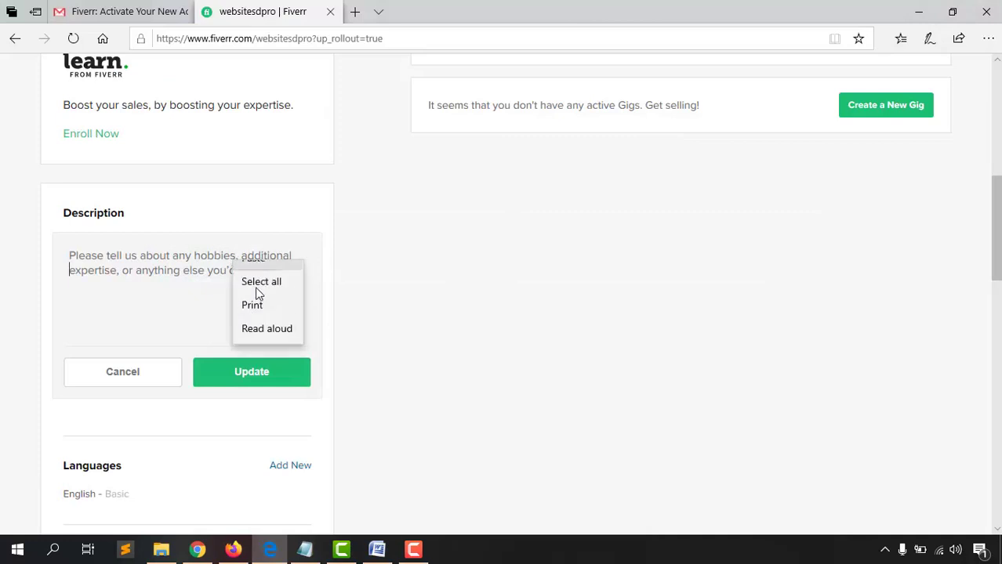
click(253, 274)
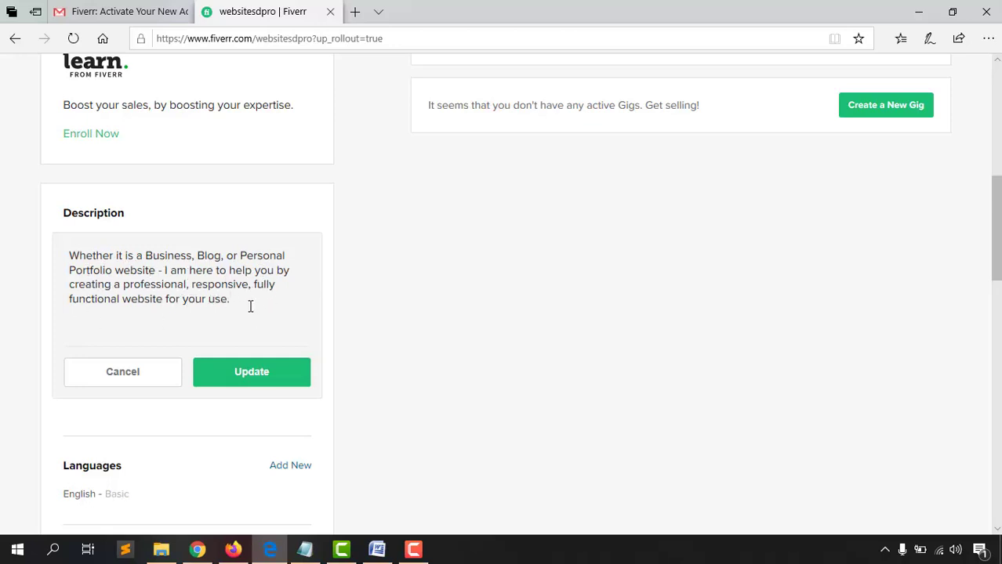
Review the pasted website-building description and save it
scroll(251, 329, up, 3)
scroll(239, 340, down, 1)
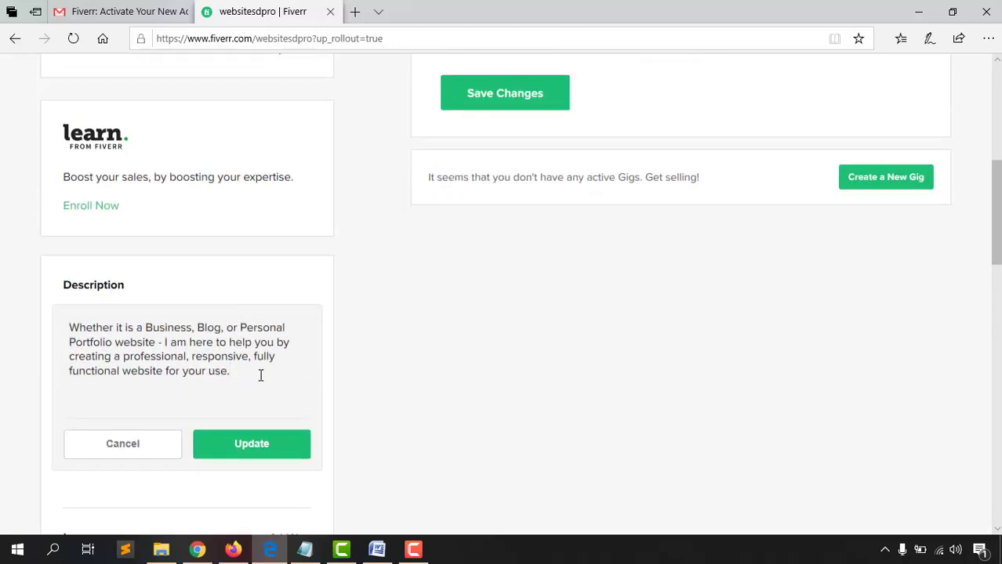
click(237, 370)
drag(71, 329, 242, 376)
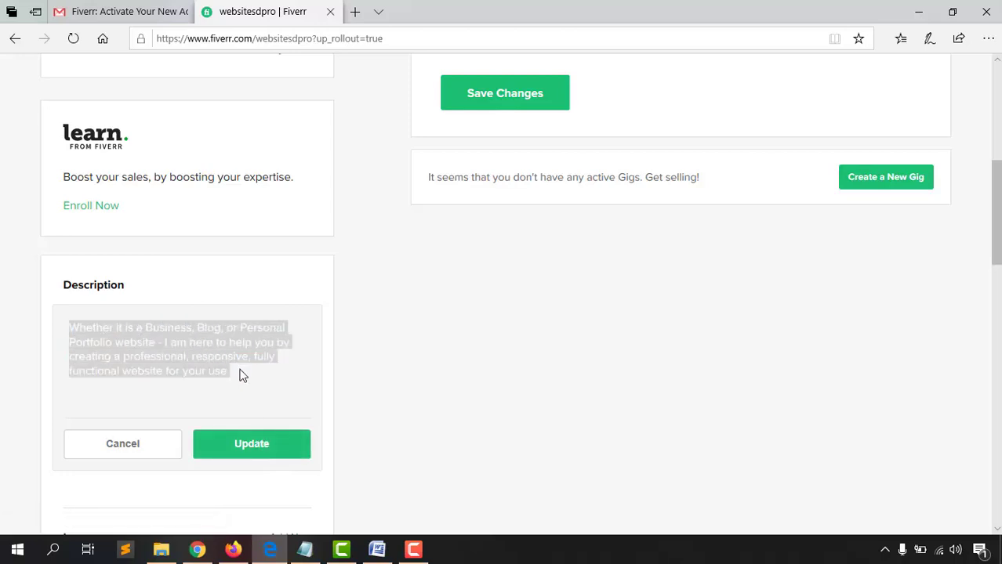
click(429, 450)
click(258, 451)
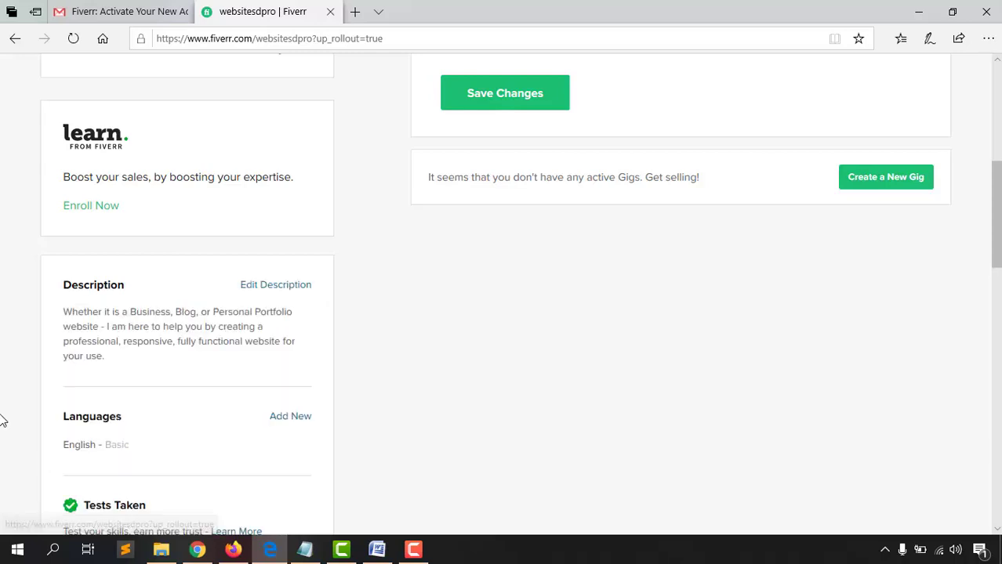
scroll(2, 420, down, 1)
mouse_move(72, 345)
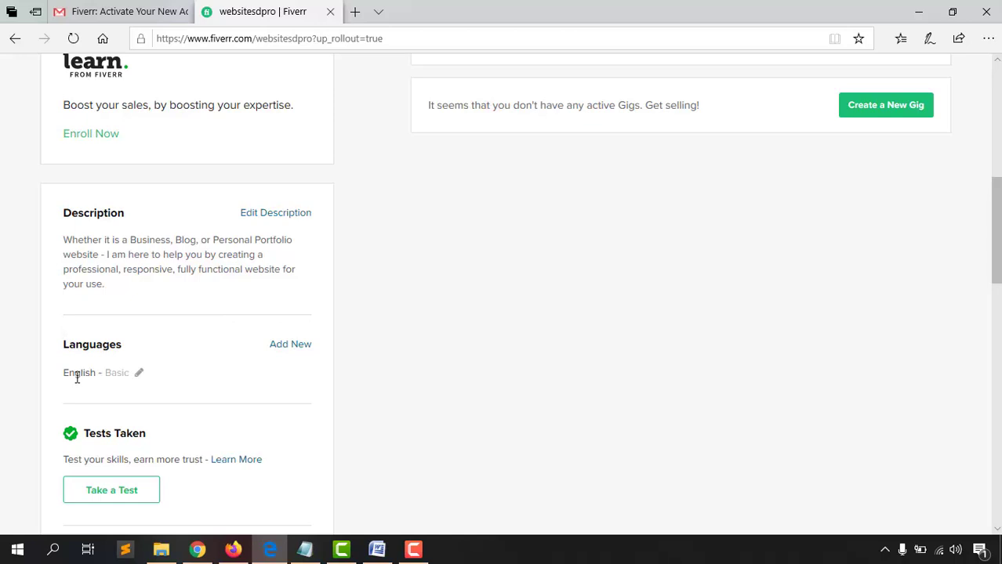
Change the English language level to Fluent
click(137, 377)
scroll(132, 377, down, 1)
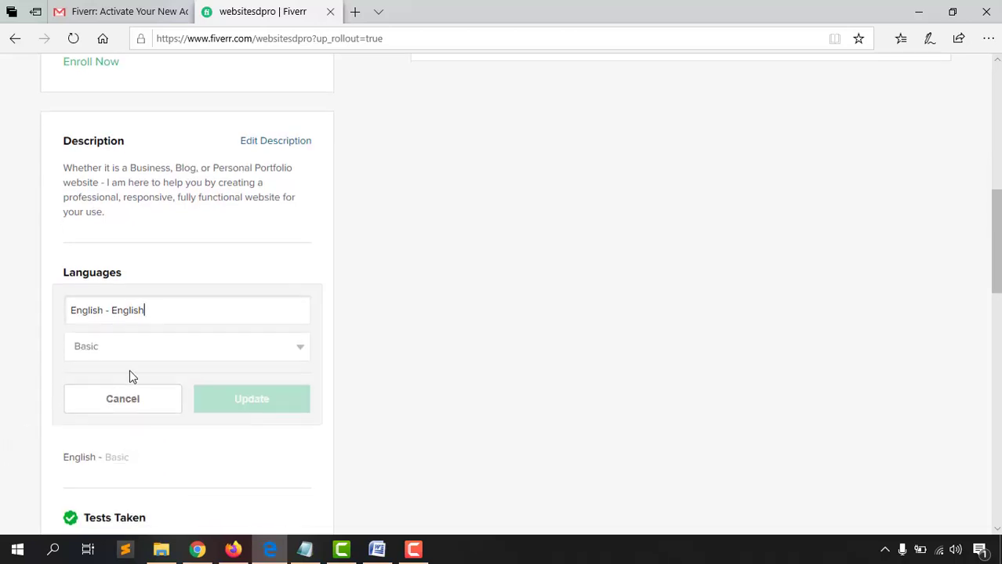
click(142, 353)
click(112, 359)
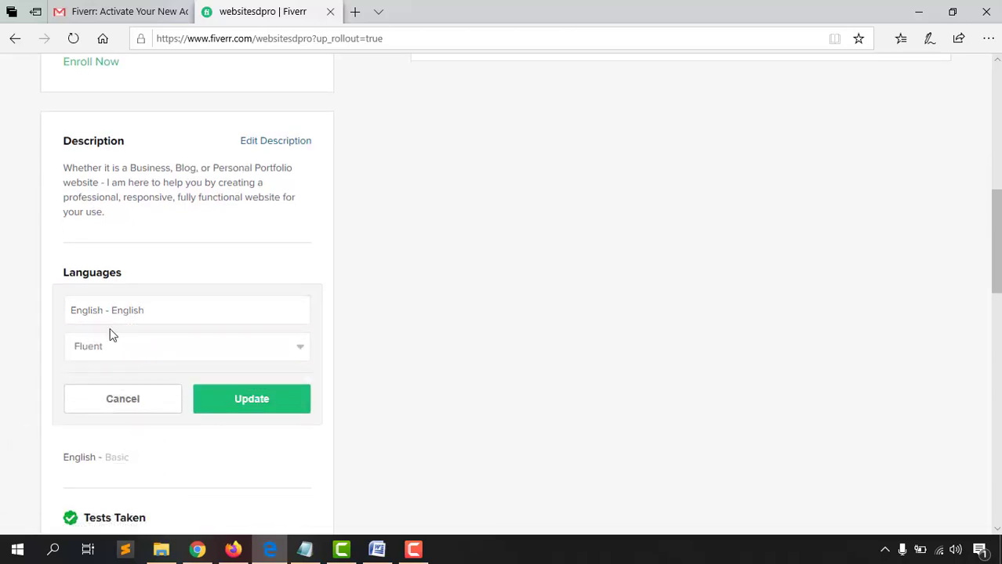
click(255, 400)
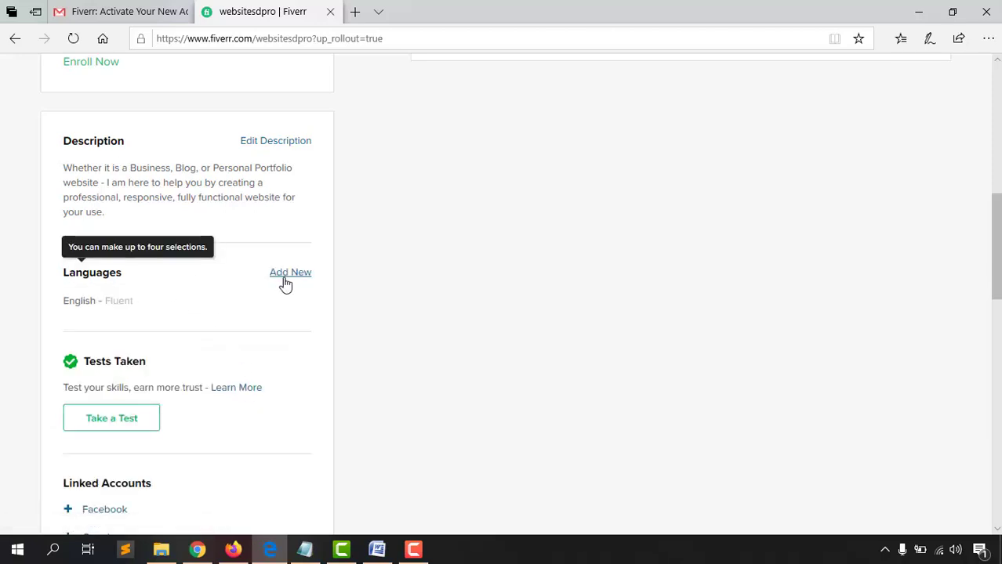
Add Bengali as a language at Native/Bilingual level
click(286, 278)
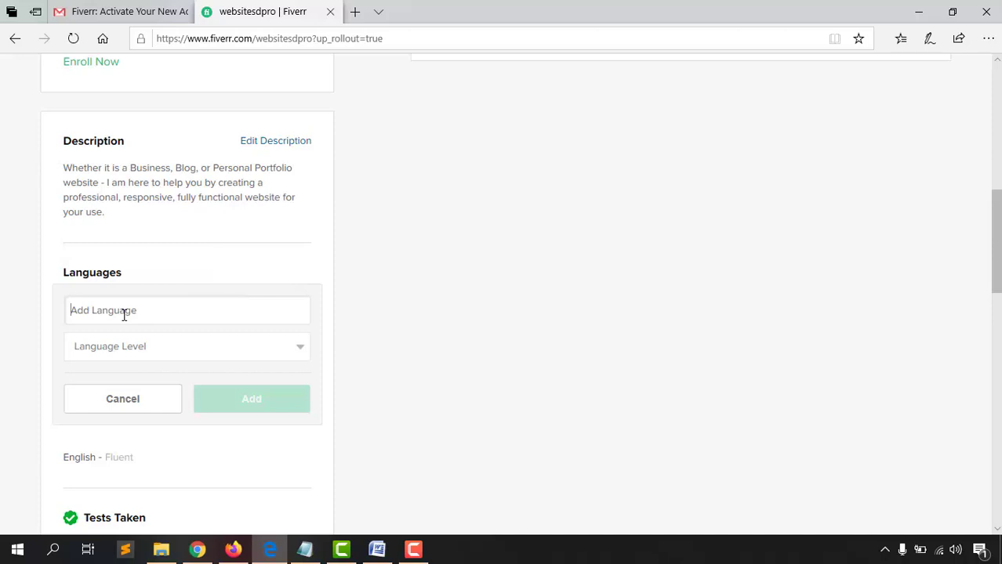
text(Ben)
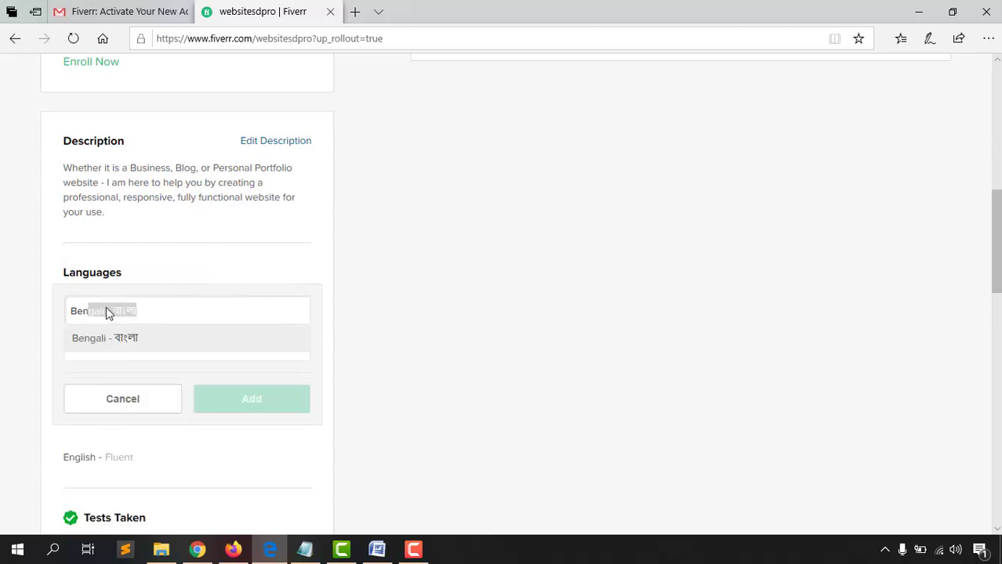
click(107, 340)
click(210, 354)
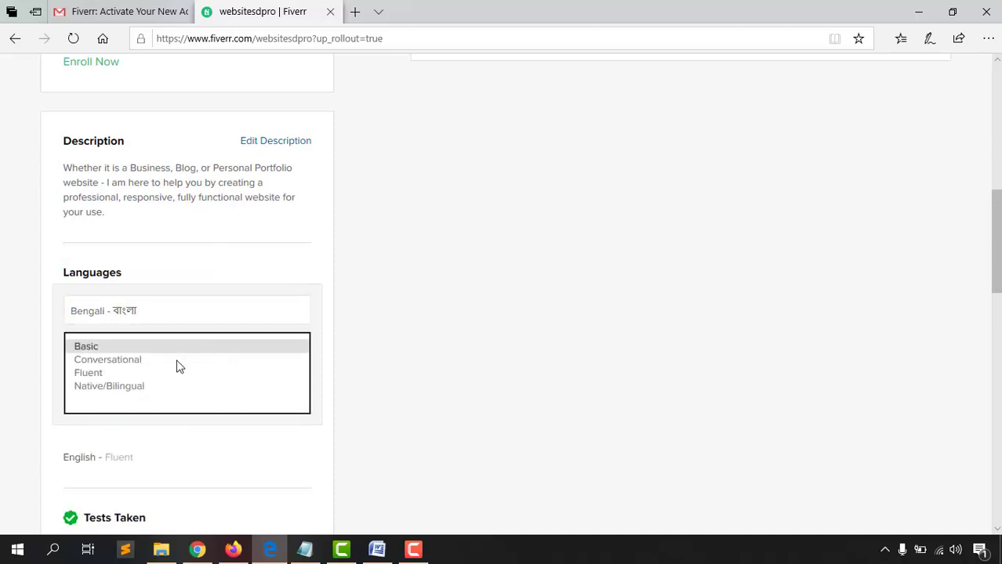
click(134, 387)
click(292, 398)
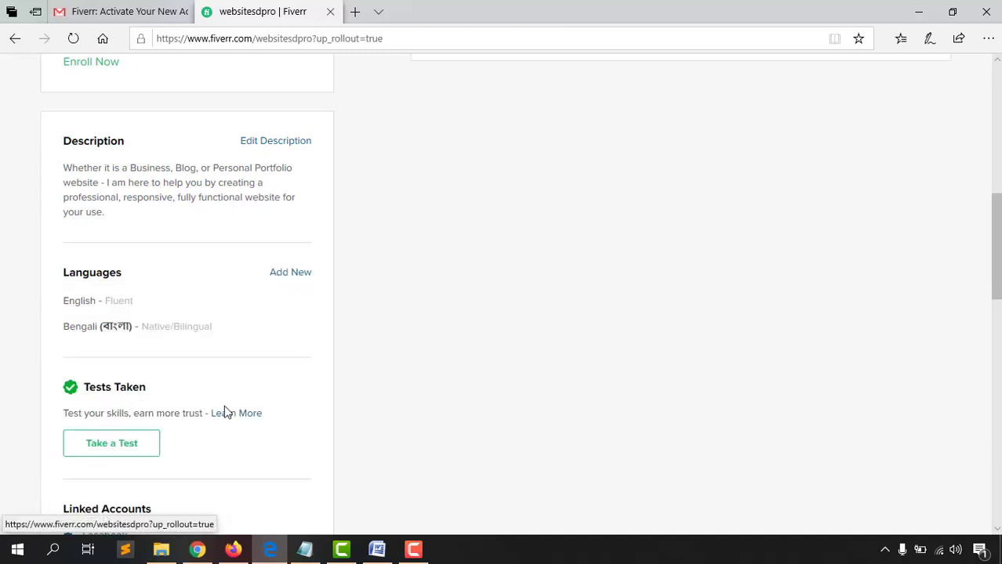
Start adding a third language, then cancel the form
click(291, 274)
scroll(211, 305, down, 2)
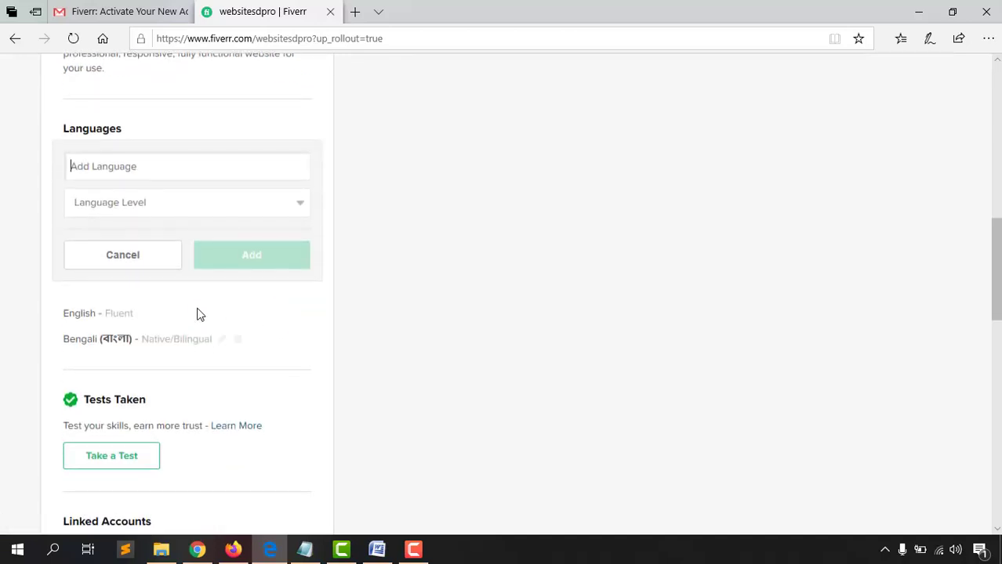
scroll(156, 326, up, 1)
click(114, 333)
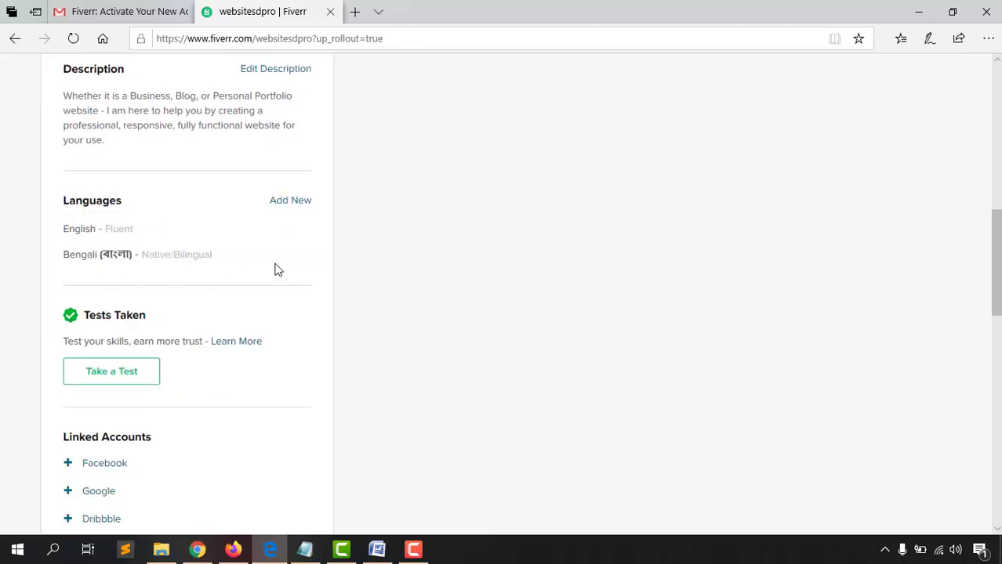
scroll(446, 264, down, 1)
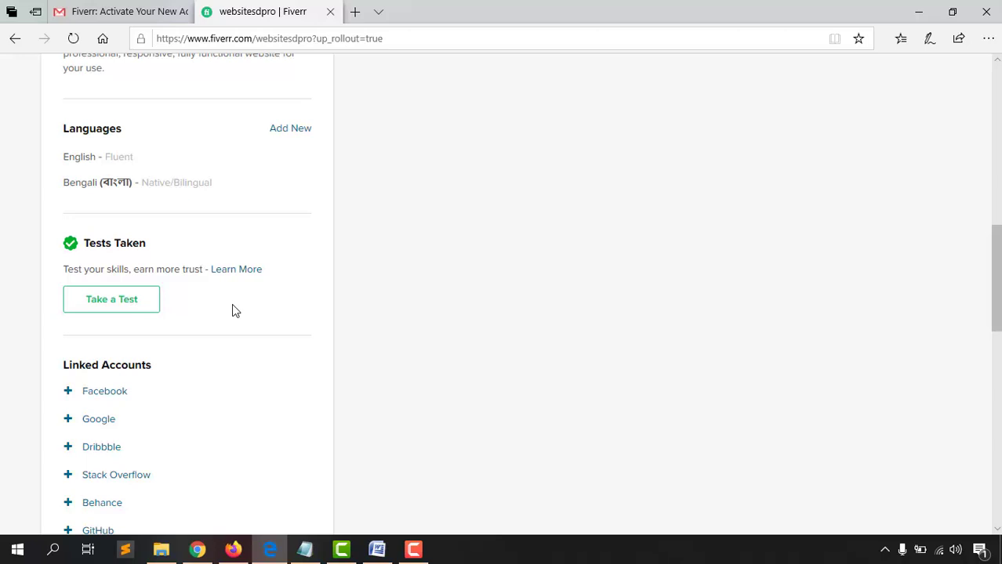
Check the Fiverr confirmation email in Gmail, then return to the profile
scroll(236, 305, down, 1)
scroll(149, 200, down, 1)
mouse_move(138, 207)
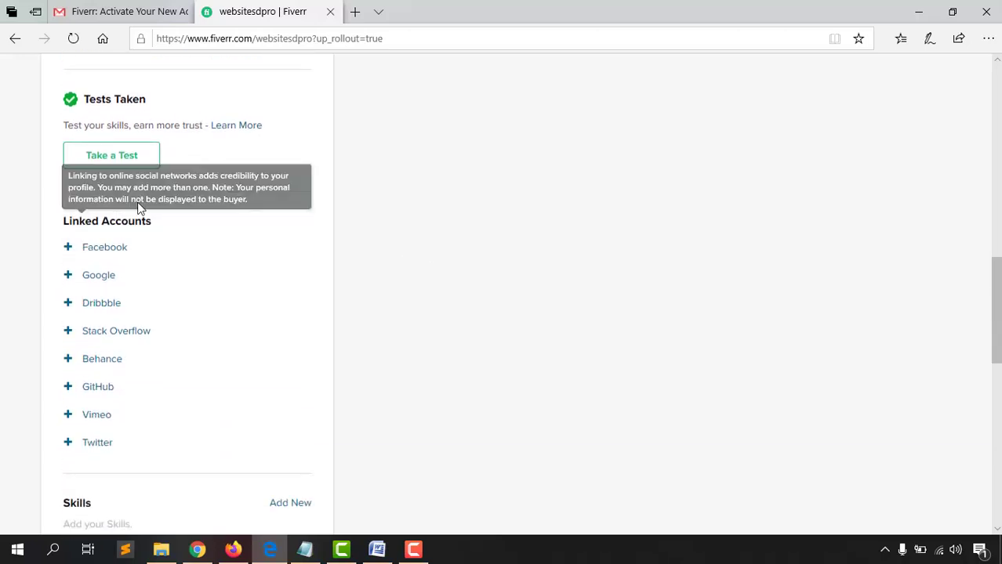
scroll(227, 157, down, 1)
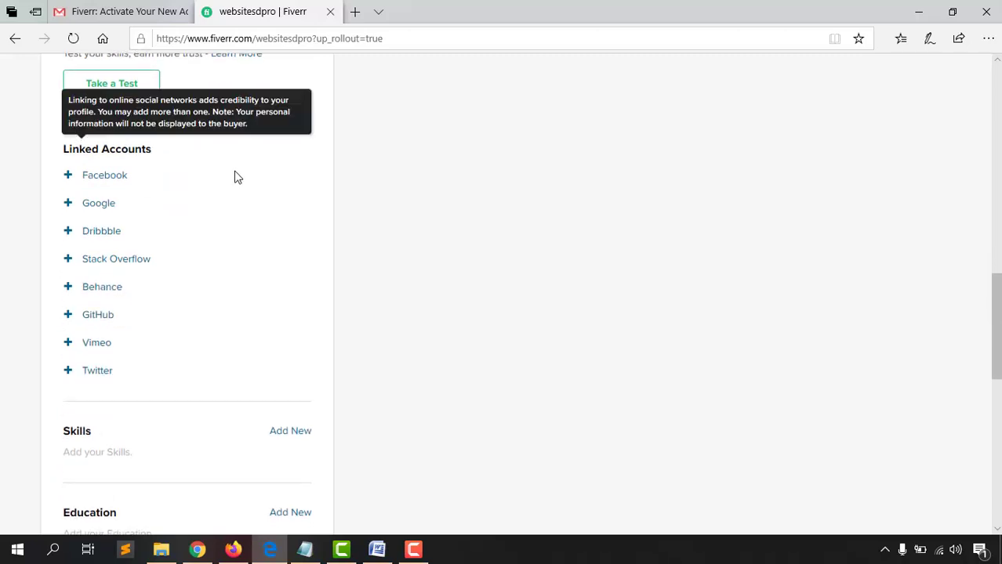
mouse_move(152, 154)
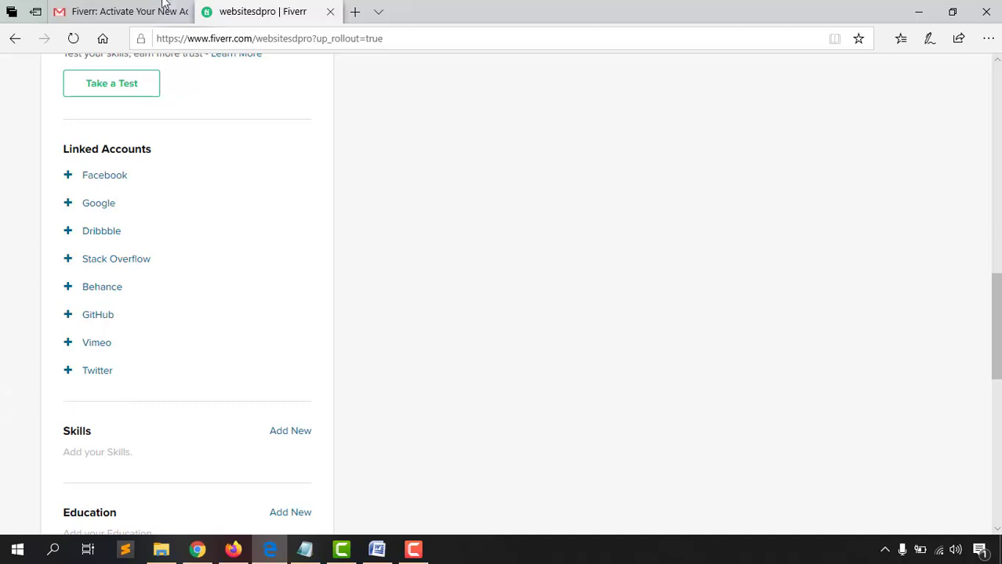
click(133, 10)
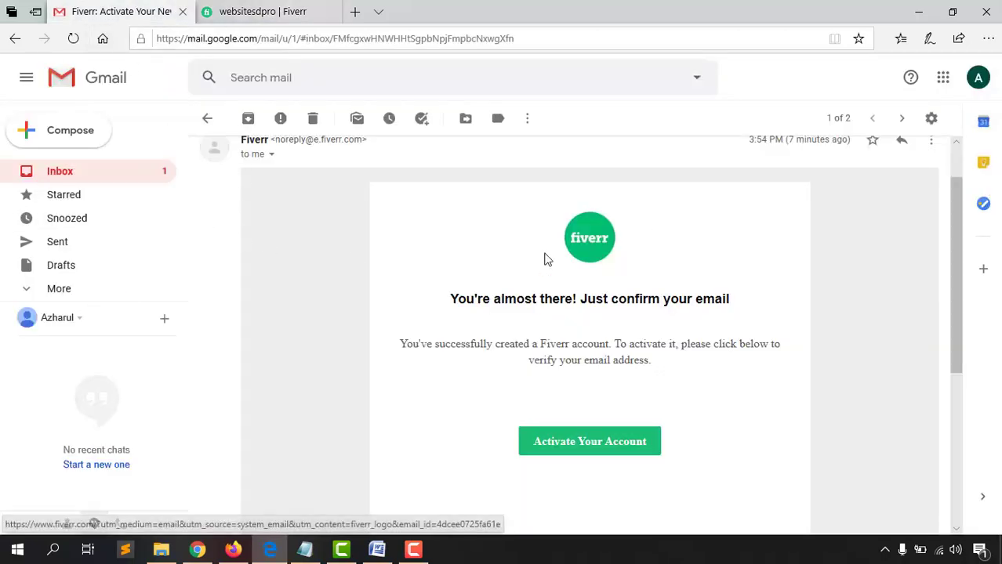
click(291, 9)
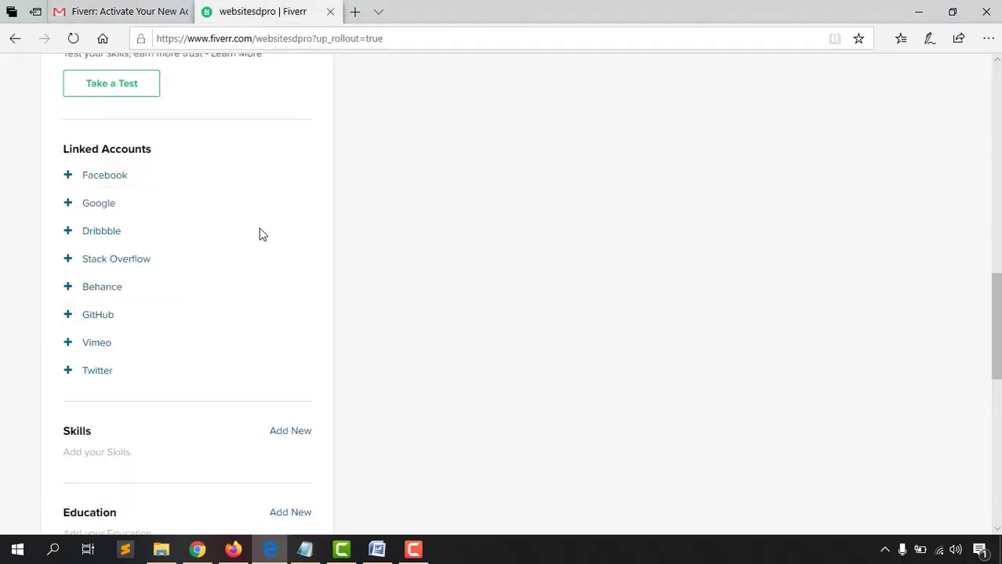
Link a Google account under Linked Accounts and grant Fiverr access
click(69, 206)
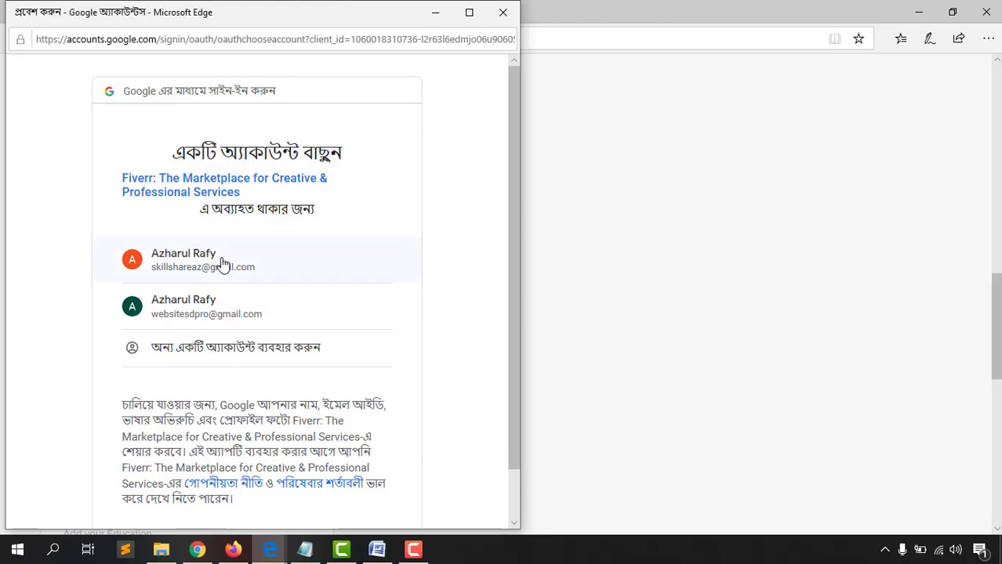
click(204, 318)
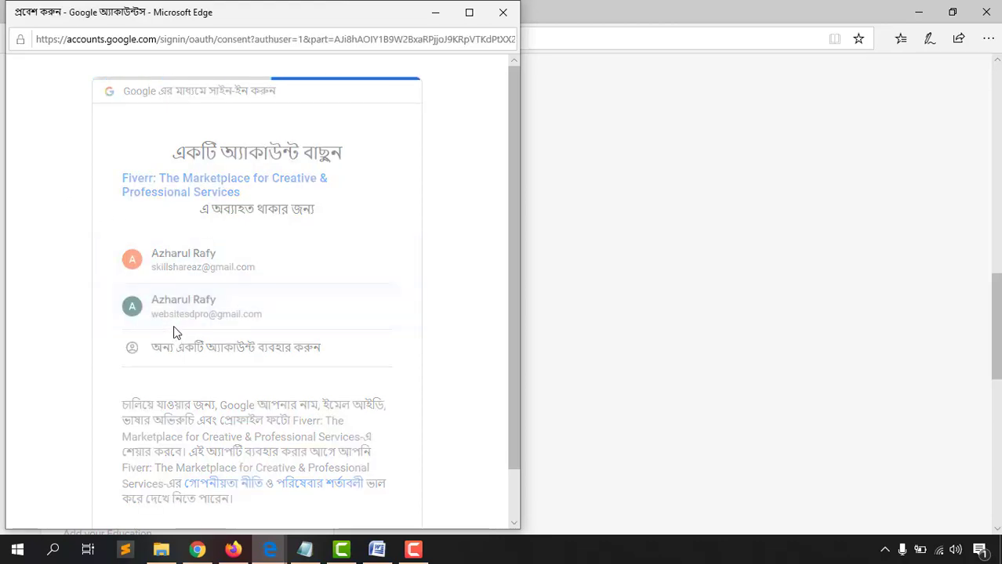
scroll(402, 325, down, 3)
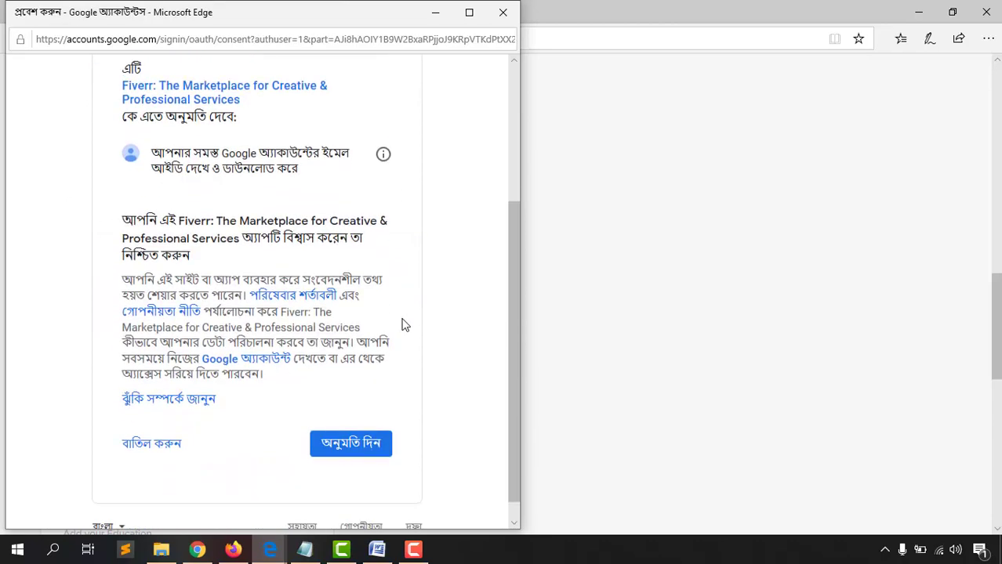
click(357, 443)
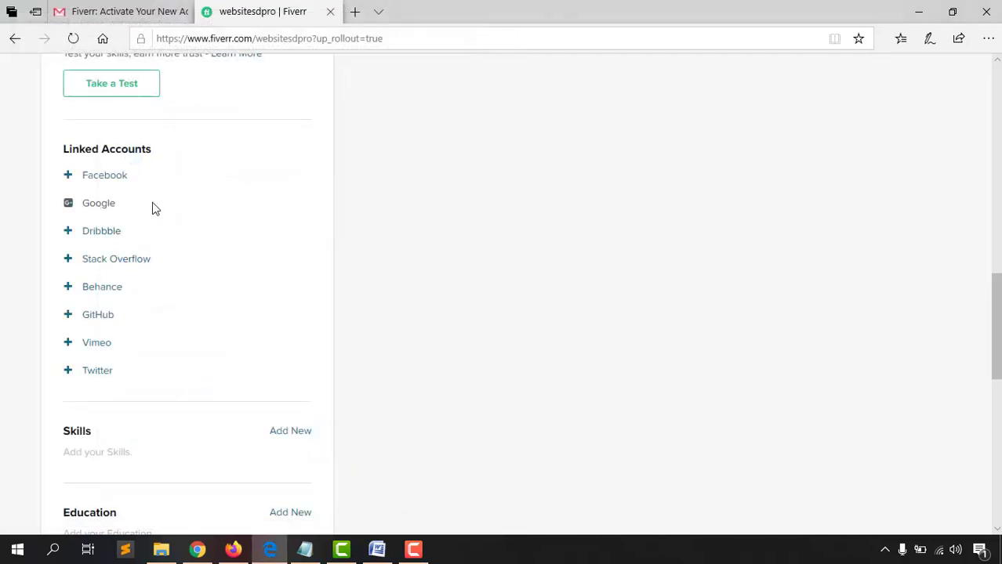
scroll(16, 376, down, 2)
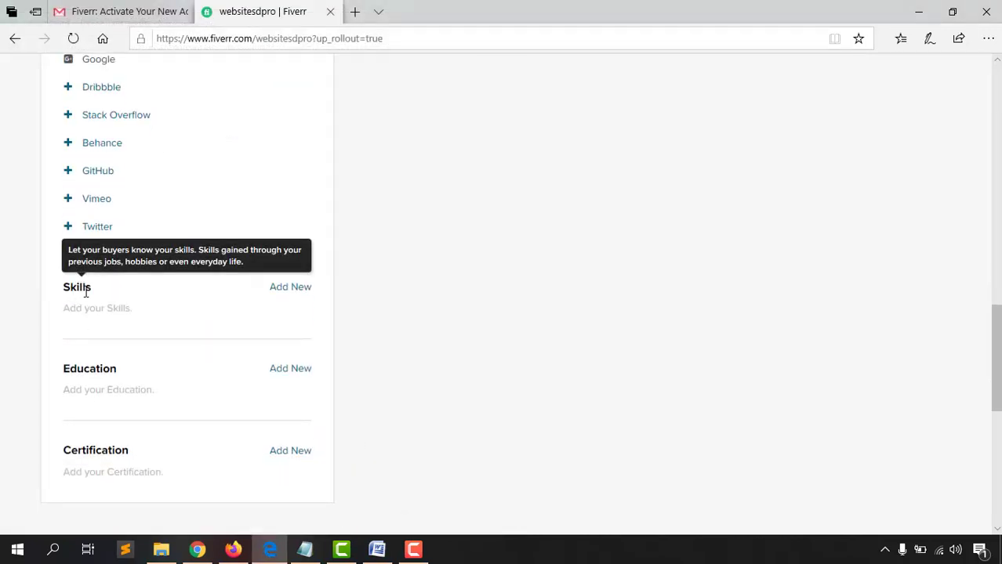
Add Wordpresss as a skill at Expert level
scroll(4, 318, up, 8)
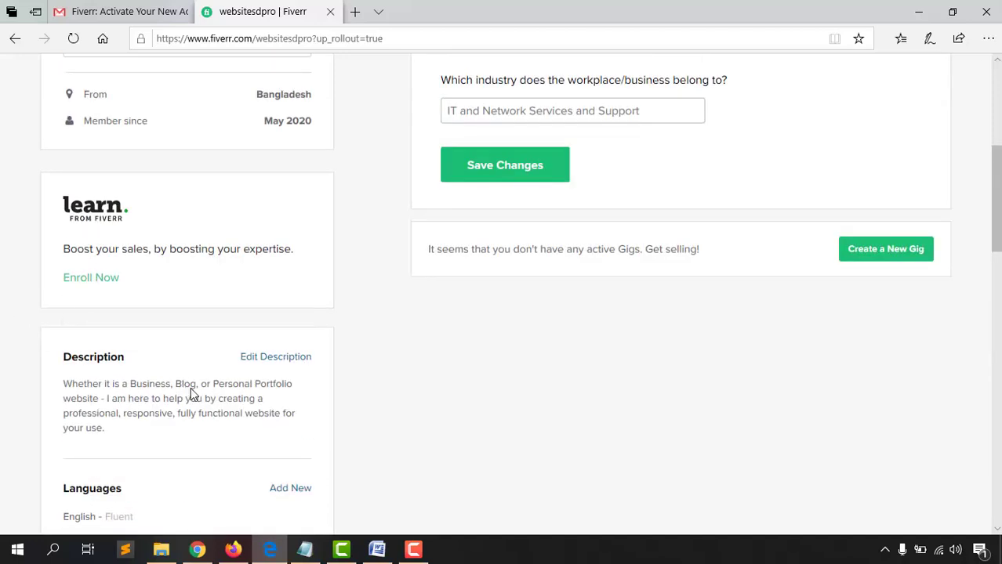
scroll(2, 441, down, 6)
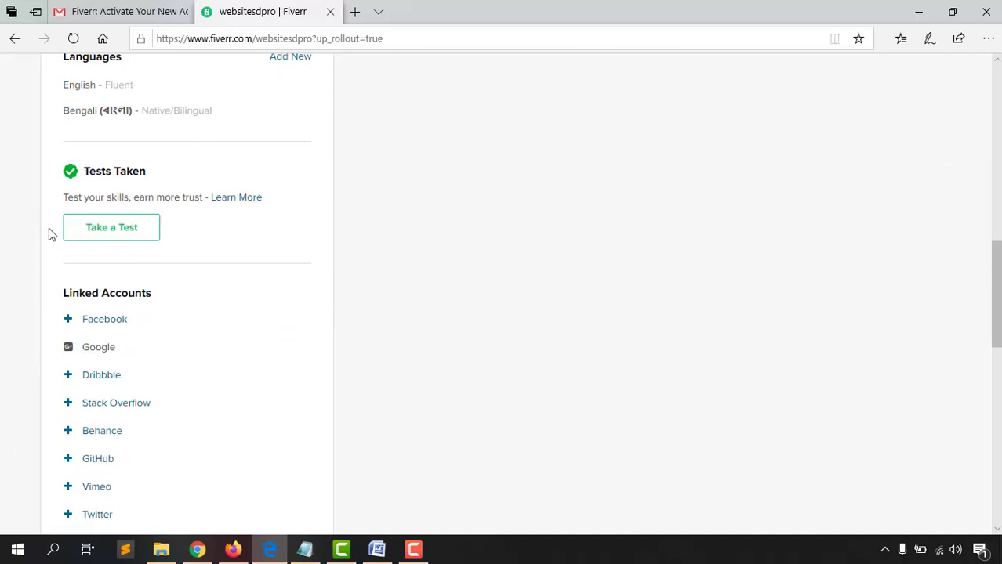
scroll(7, 349, down, 3)
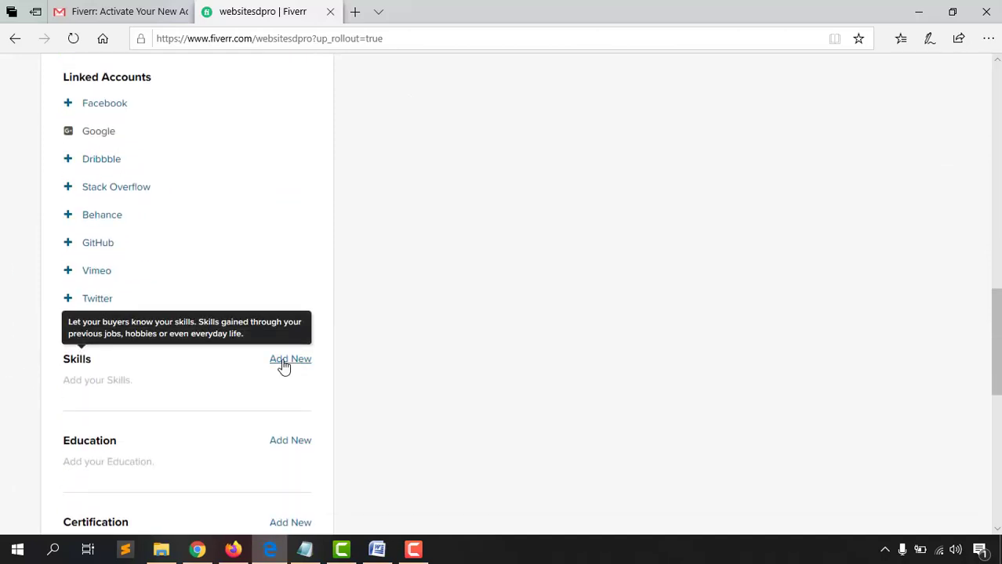
click(284, 362)
scroll(263, 338, down, 2)
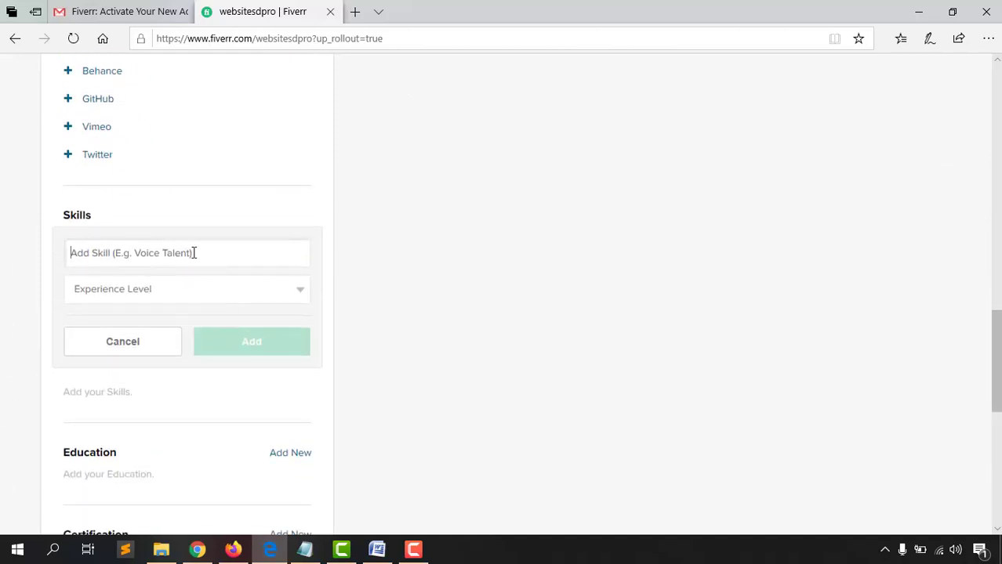
click(191, 252)
text(Wor)
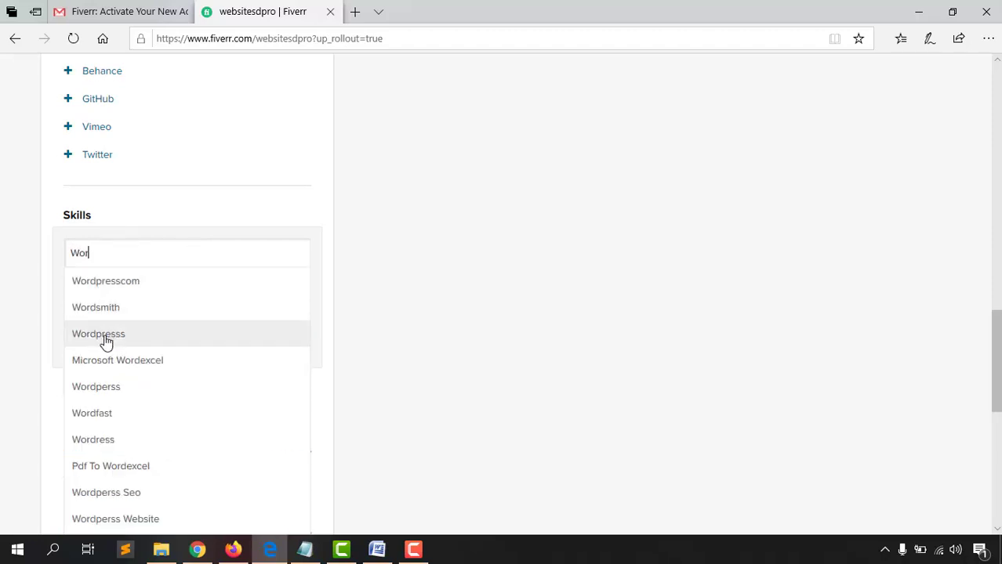
click(103, 336)
click(145, 286)
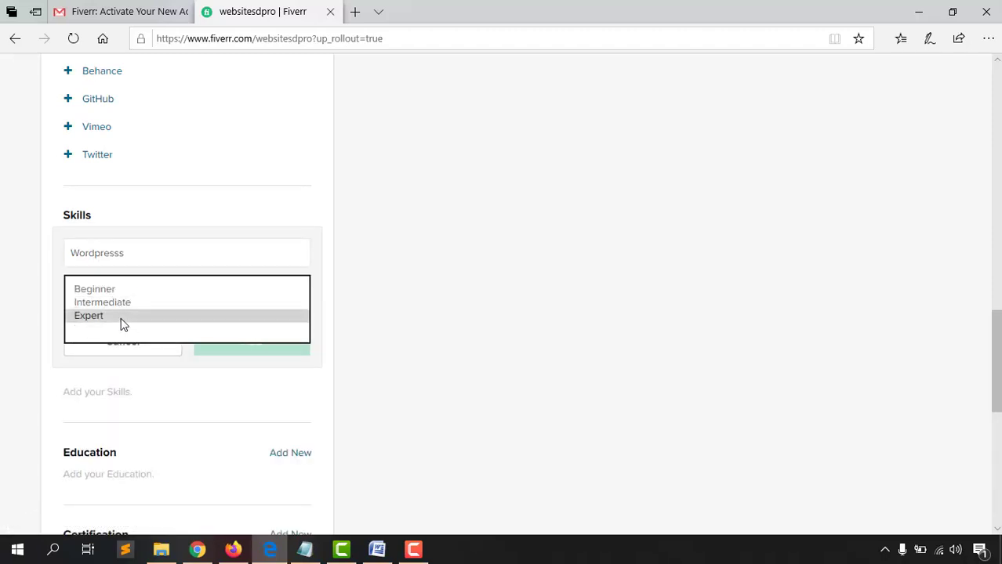
click(126, 322)
click(232, 353)
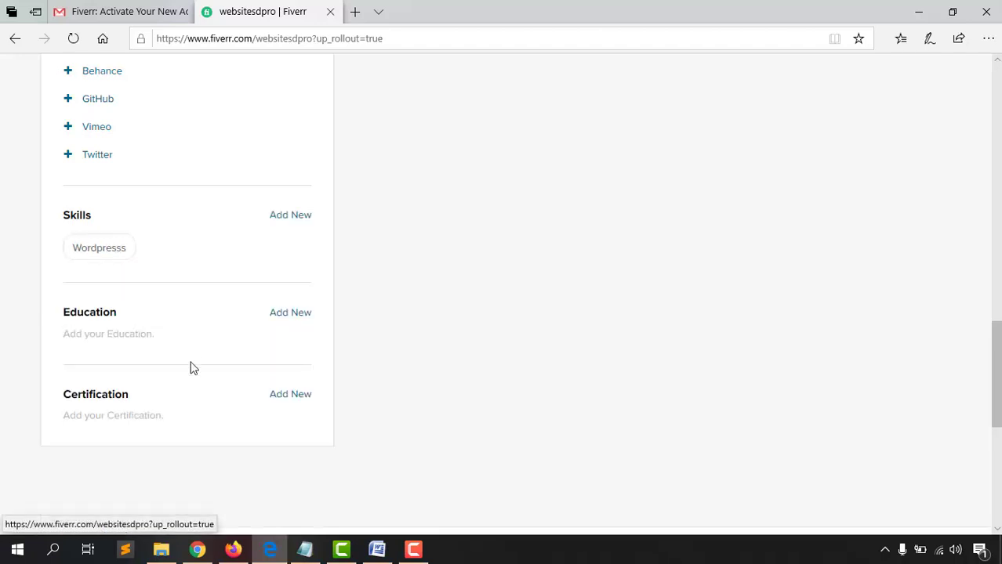
Add Shopify at Intermediate and Html5 at Expert level
click(284, 218)
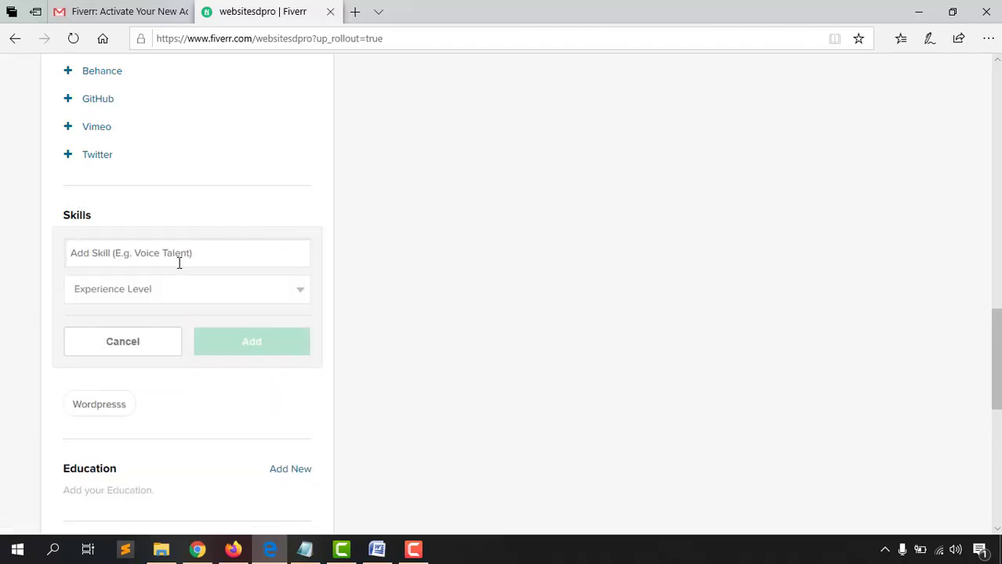
text(Sho)
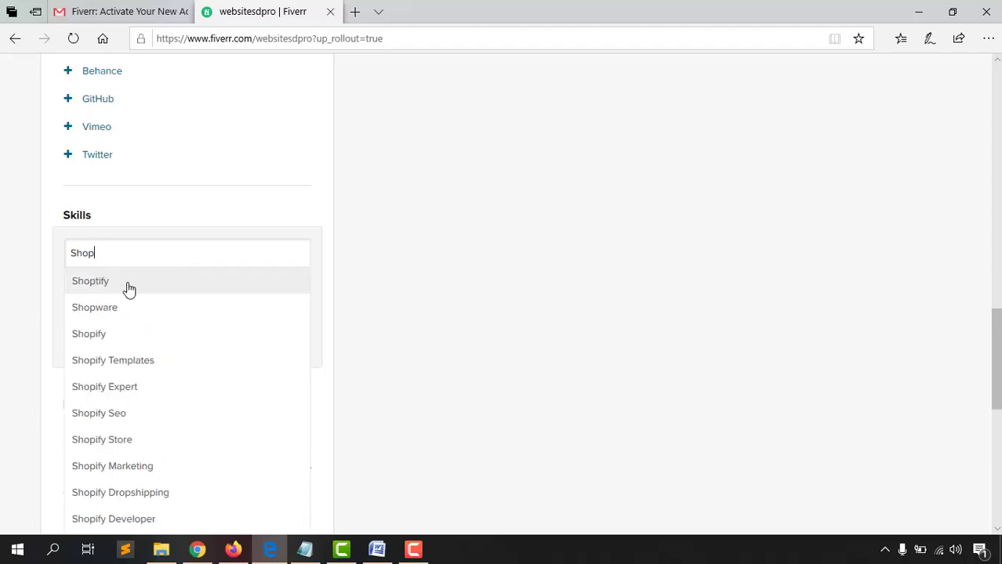
text(p)
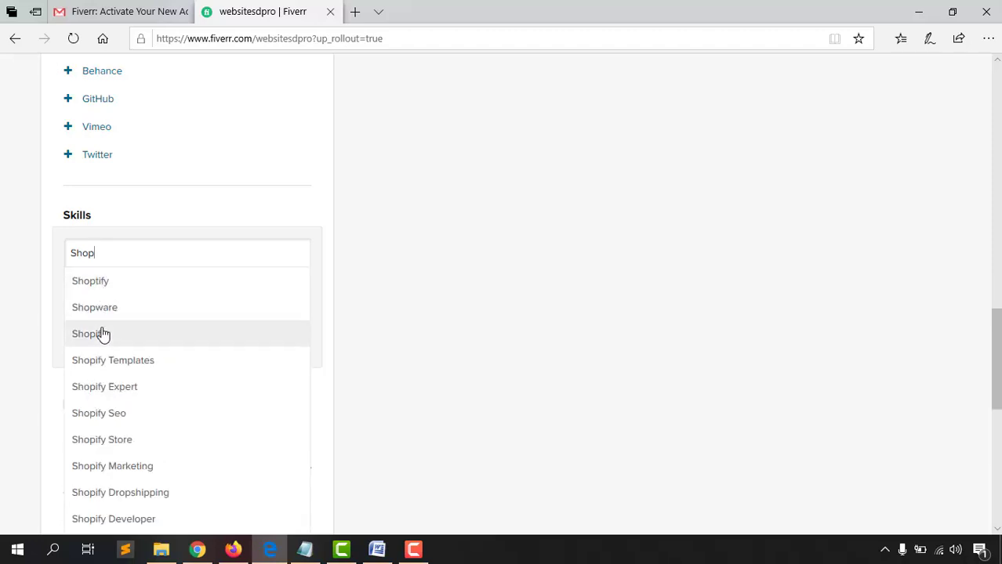
click(99, 337)
click(157, 295)
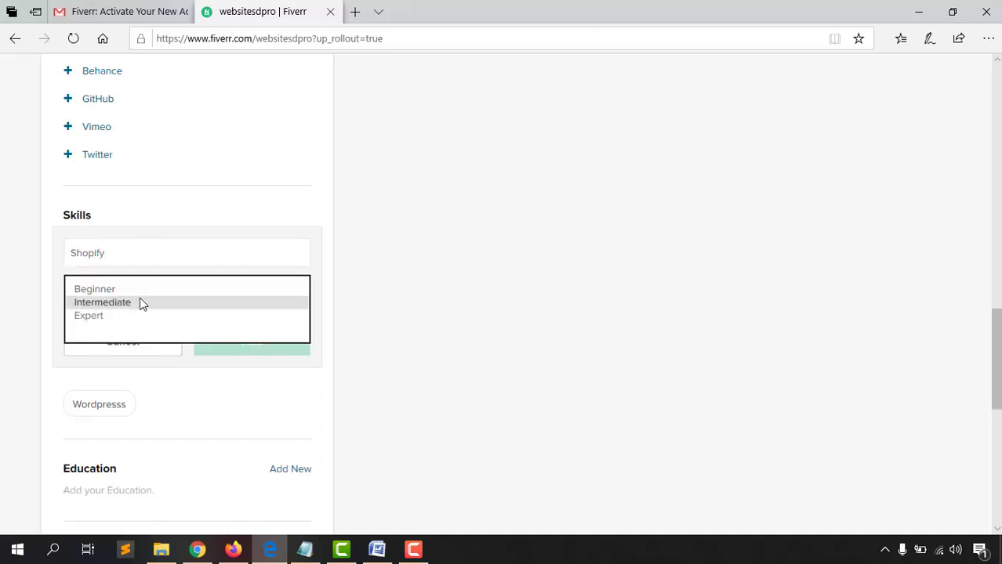
click(141, 299)
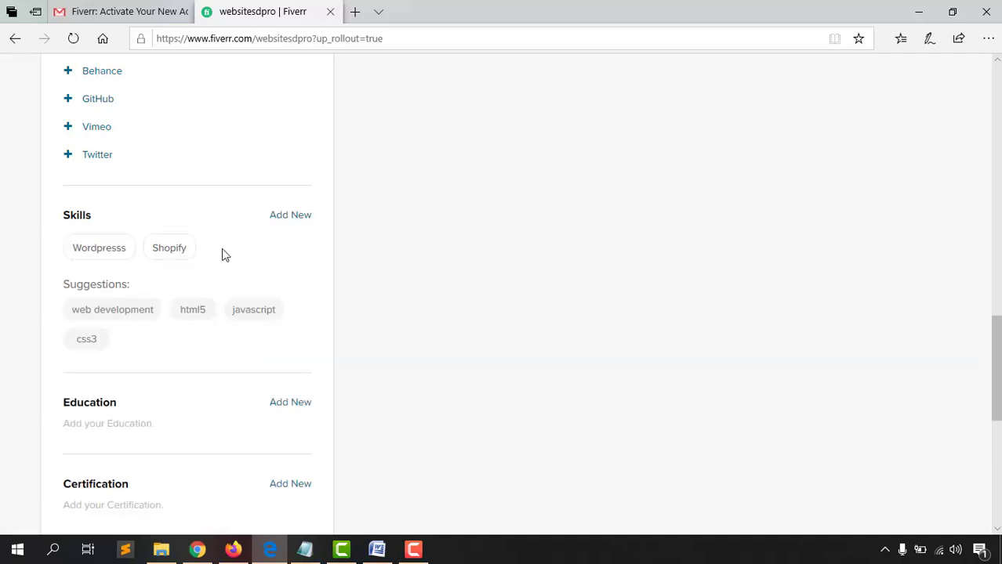
click(188, 314)
click(86, 294)
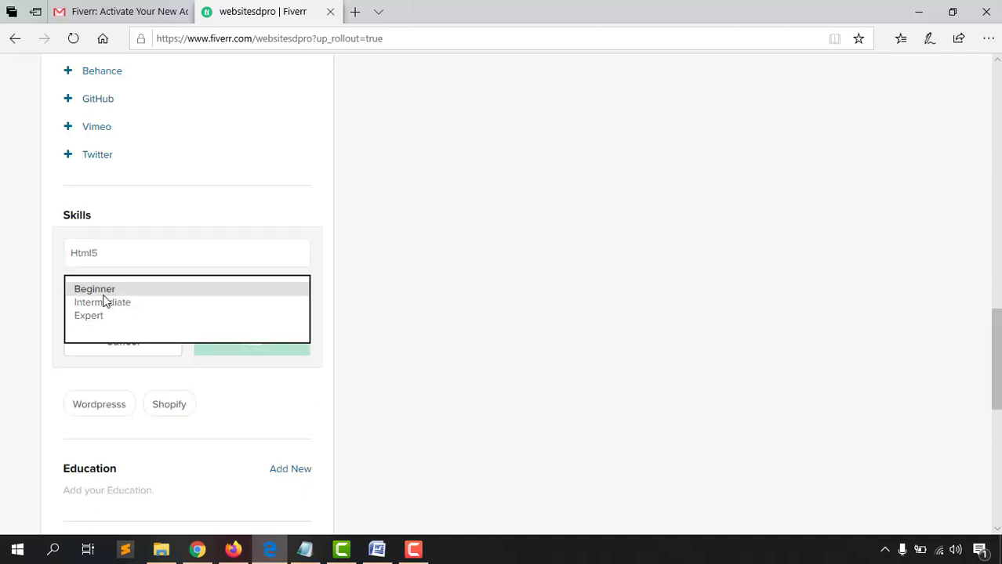
click(93, 317)
click(221, 337)
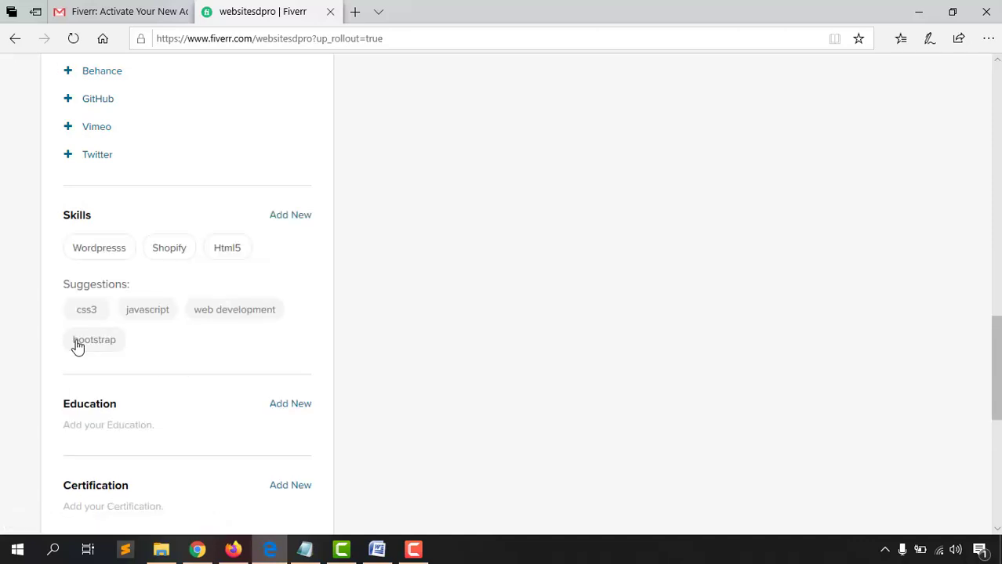
Add Css3 at Expert and Bootstrap at Intermediate level
click(86, 312)
click(153, 290)
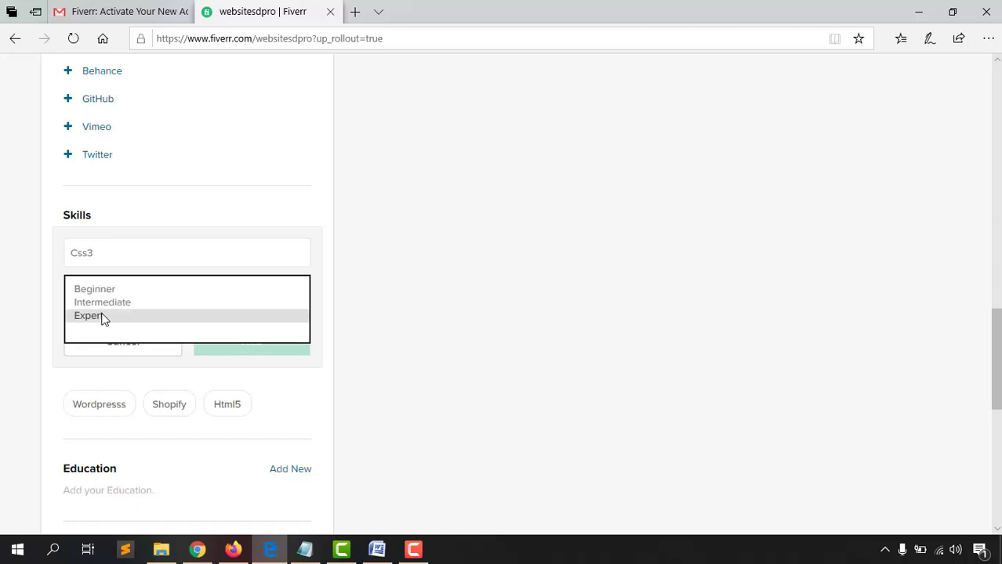
click(100, 317)
click(262, 343)
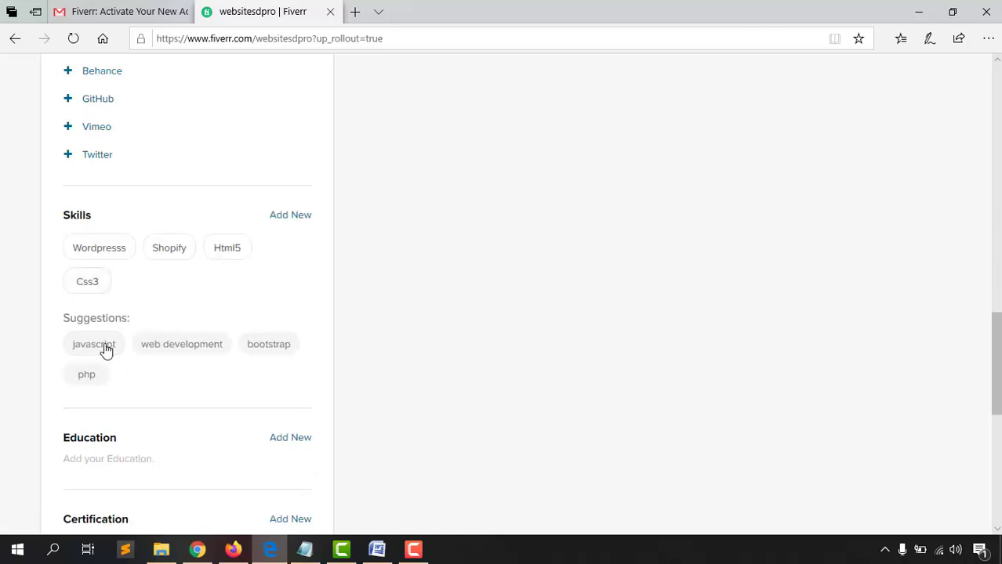
click(266, 344)
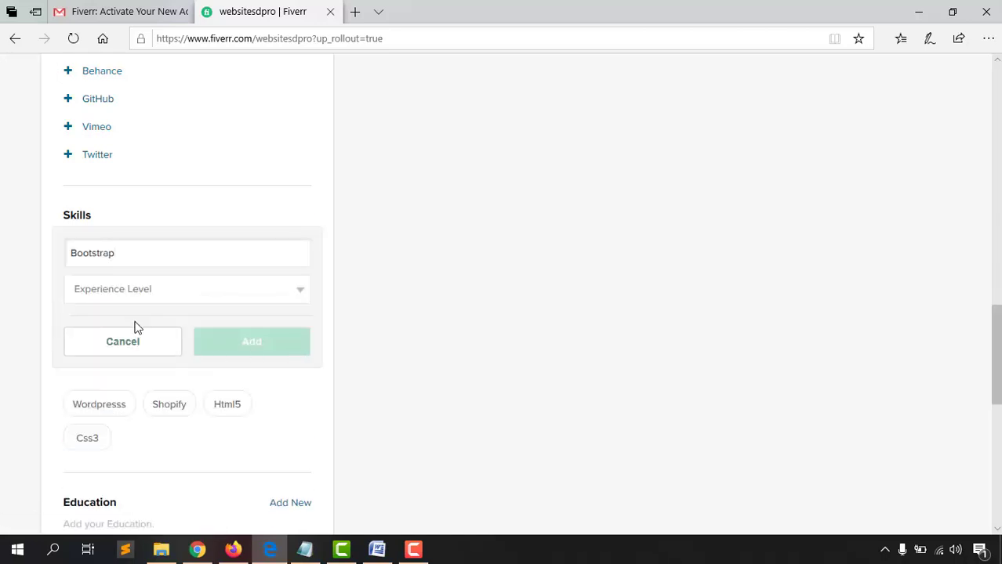
click(129, 291)
click(119, 302)
click(242, 351)
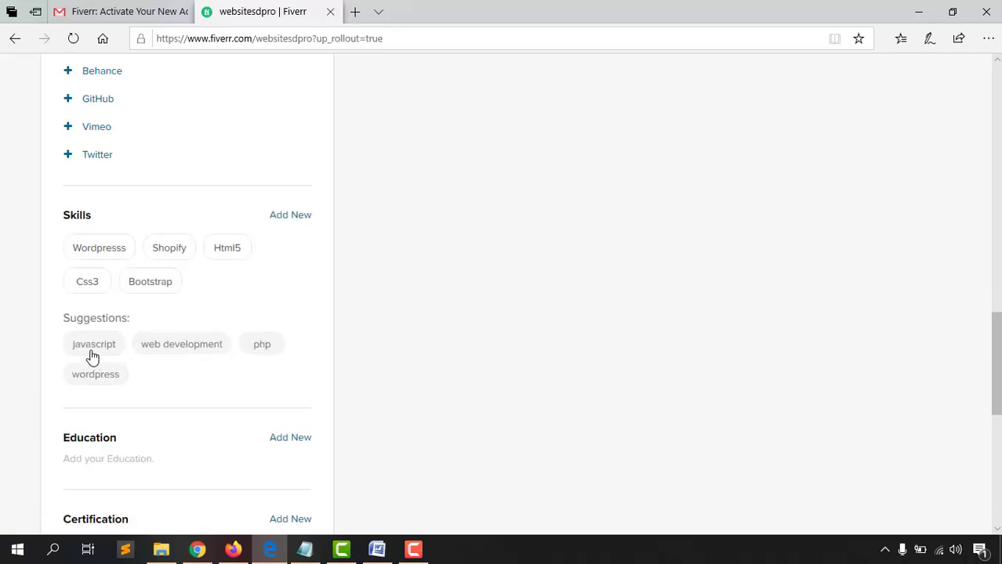
Add Javascript and Web Development, both at Intermediate level
click(94, 344)
click(177, 290)
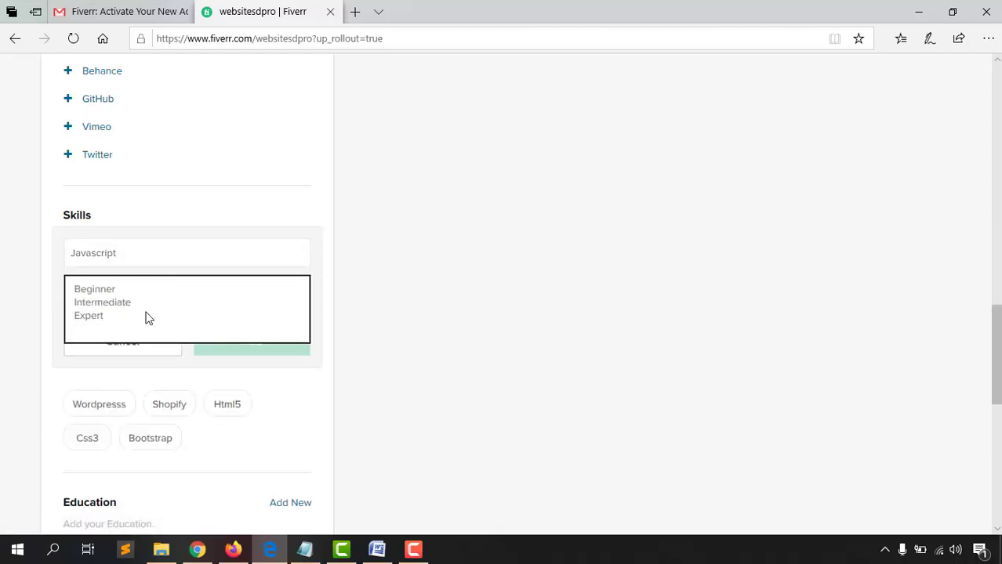
click(128, 302)
click(231, 351)
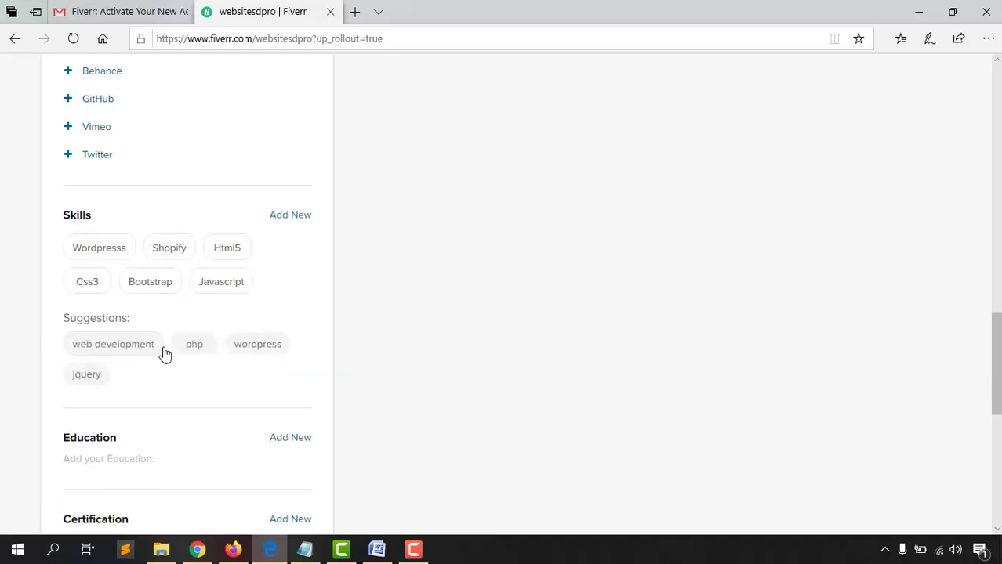
click(116, 346)
click(181, 296)
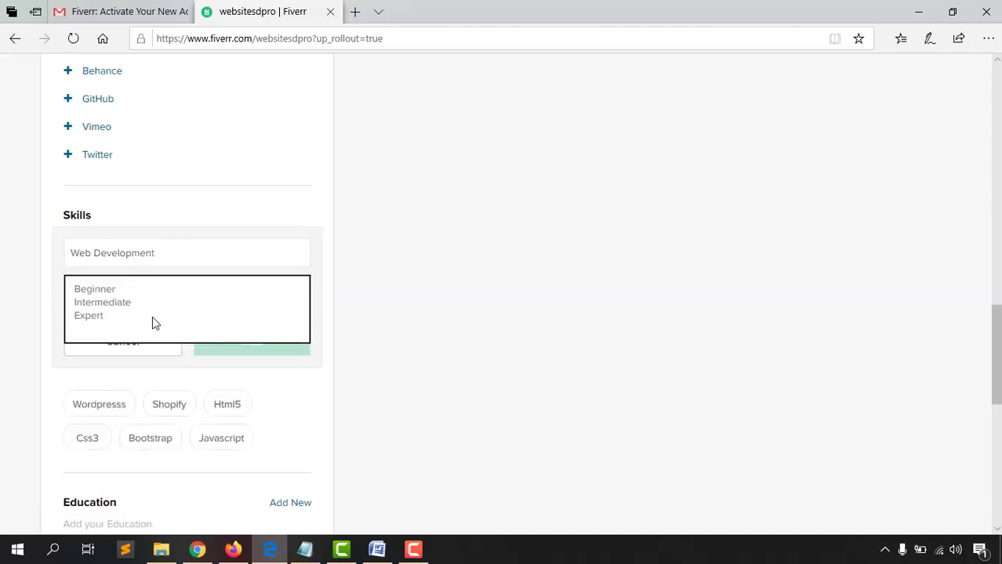
click(121, 303)
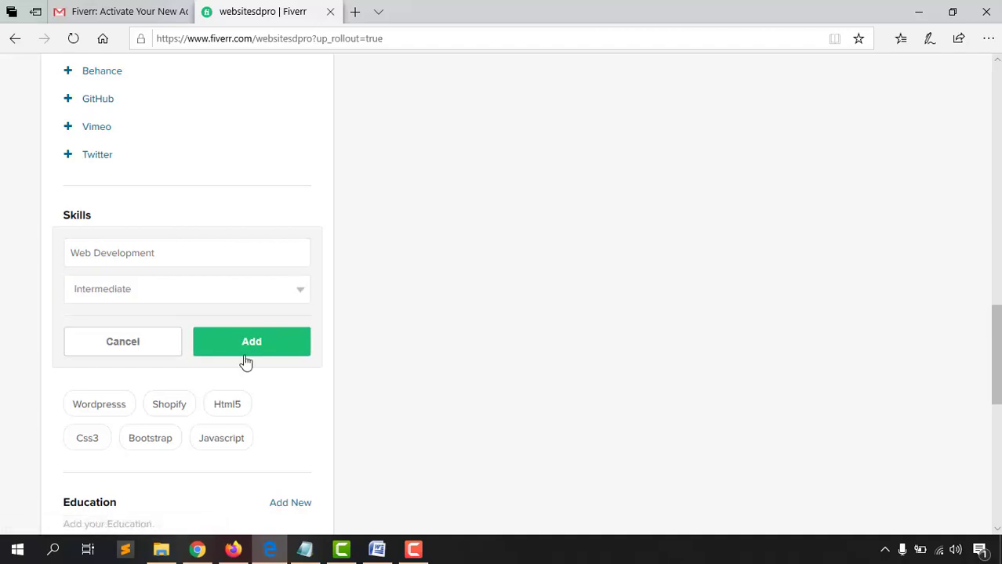
click(250, 356)
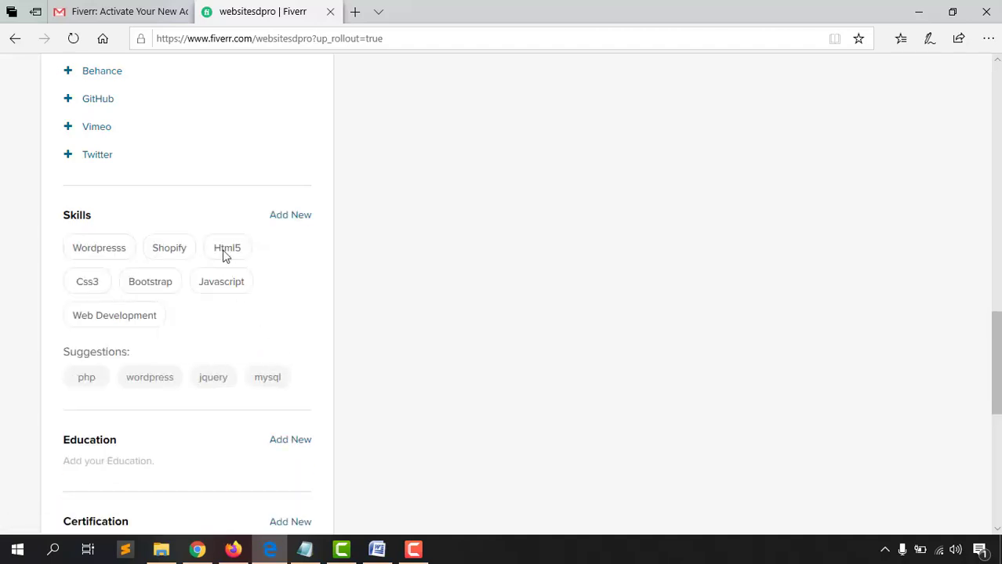
mouse_move(83, 234)
scroll(401, 274, down, 1)
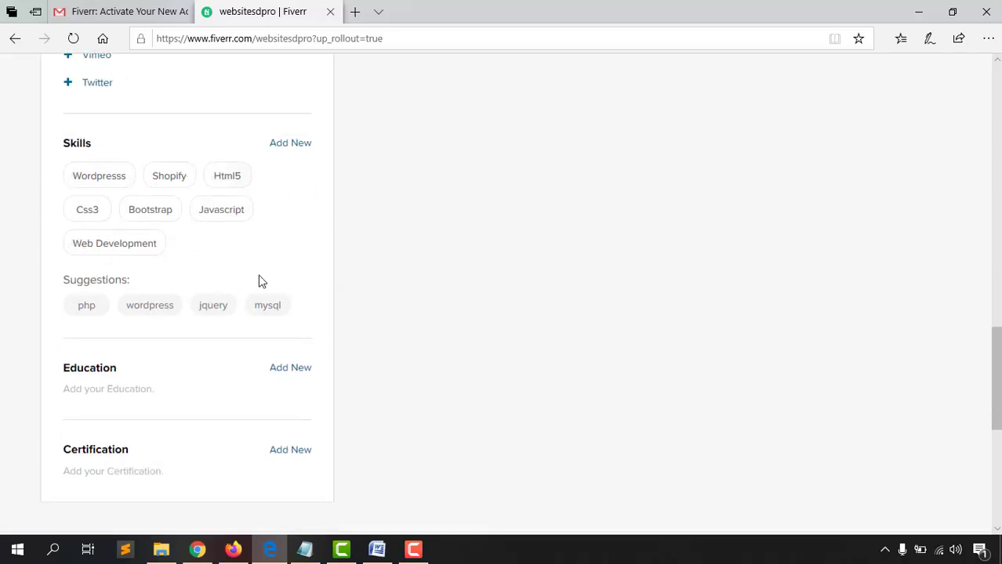
scroll(371, 266, down, 1)
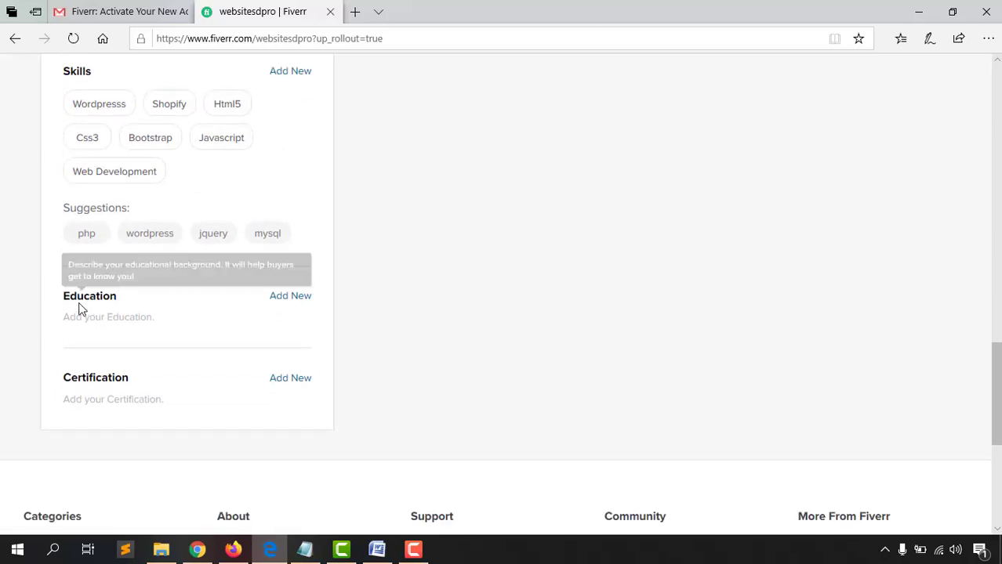
Start an education entry for Sylhet MC College in Bangladesh
click(286, 301)
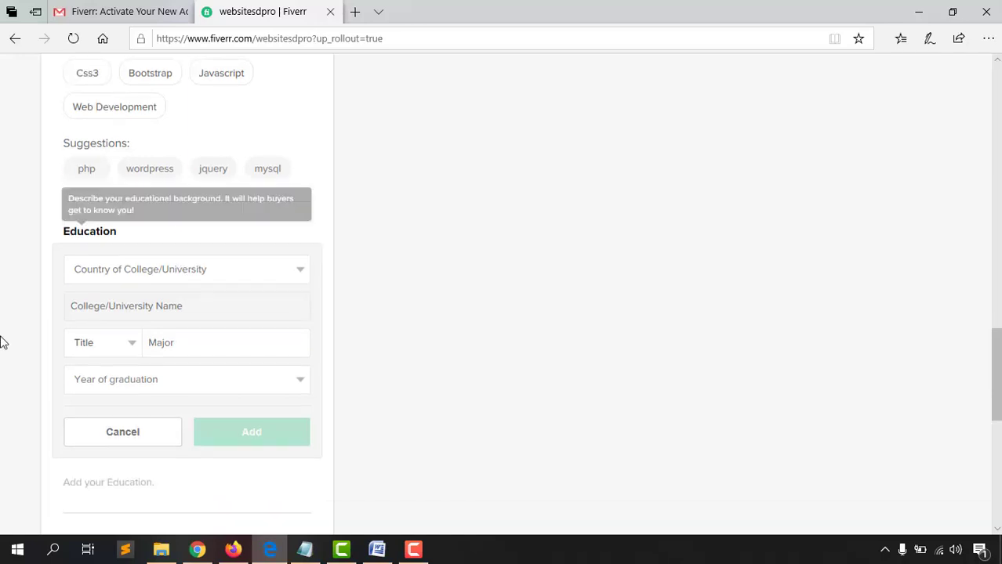
click(145, 269)
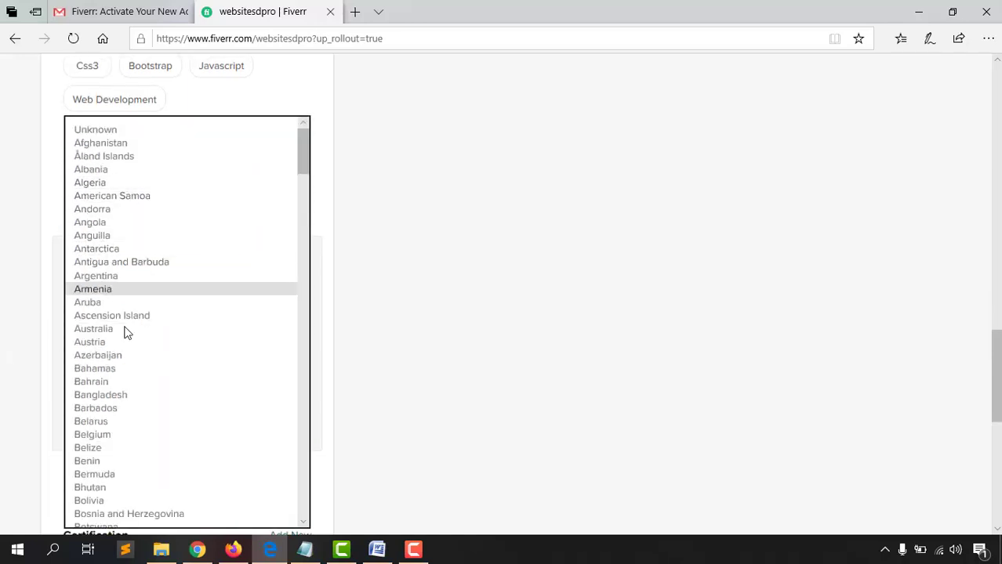
click(116, 396)
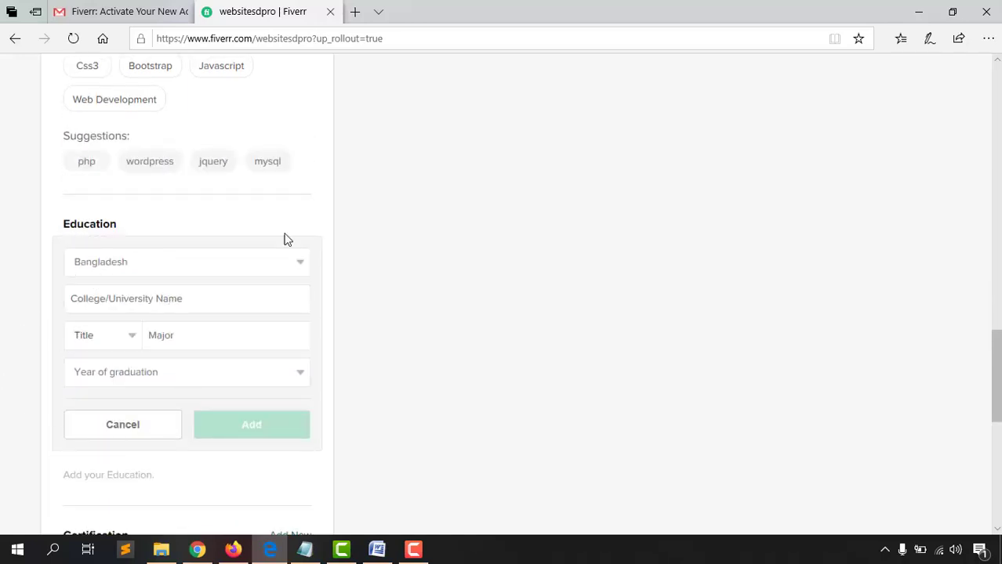
scroll(457, 214, down, 1)
click(145, 230)
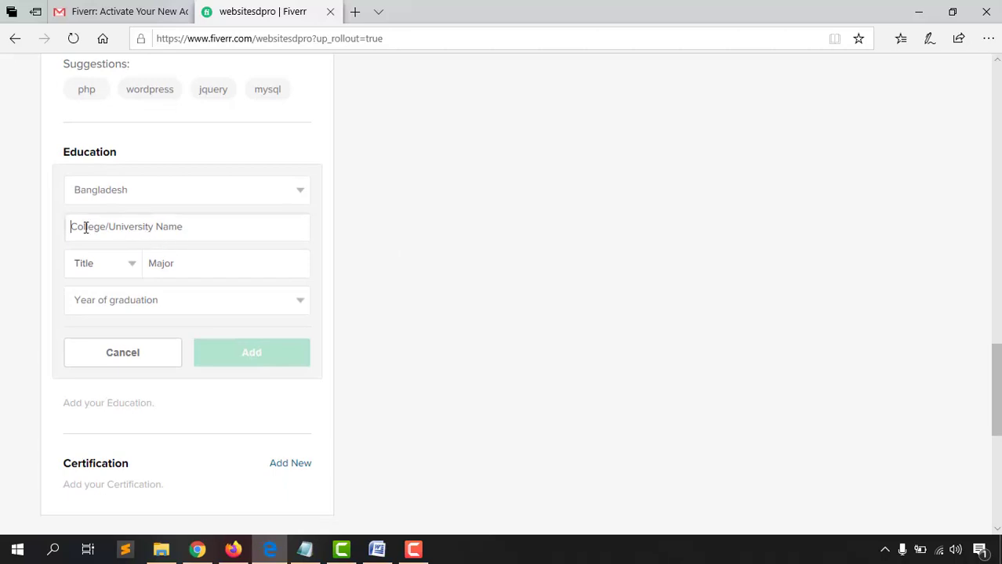
text(Sylh)
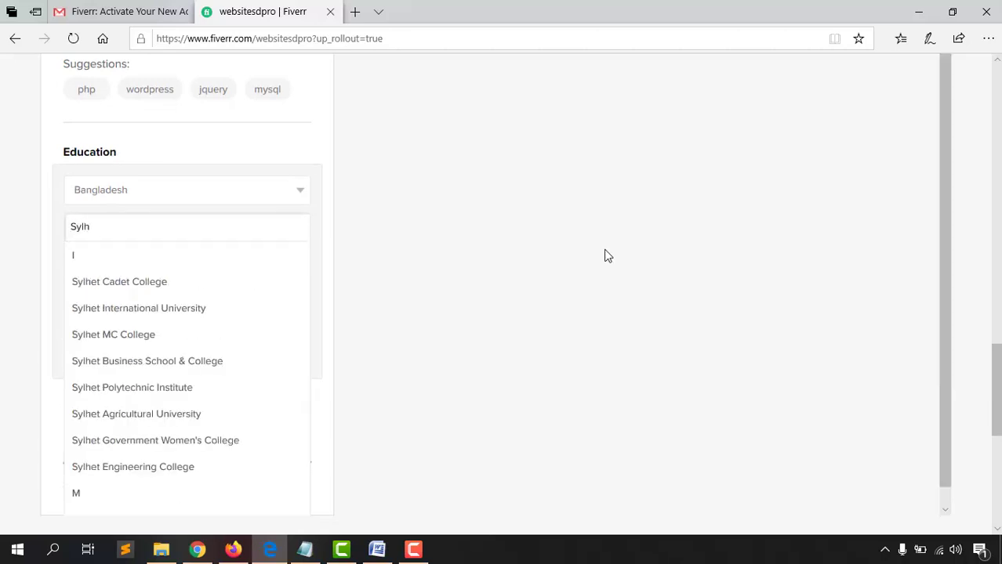
click(172, 339)
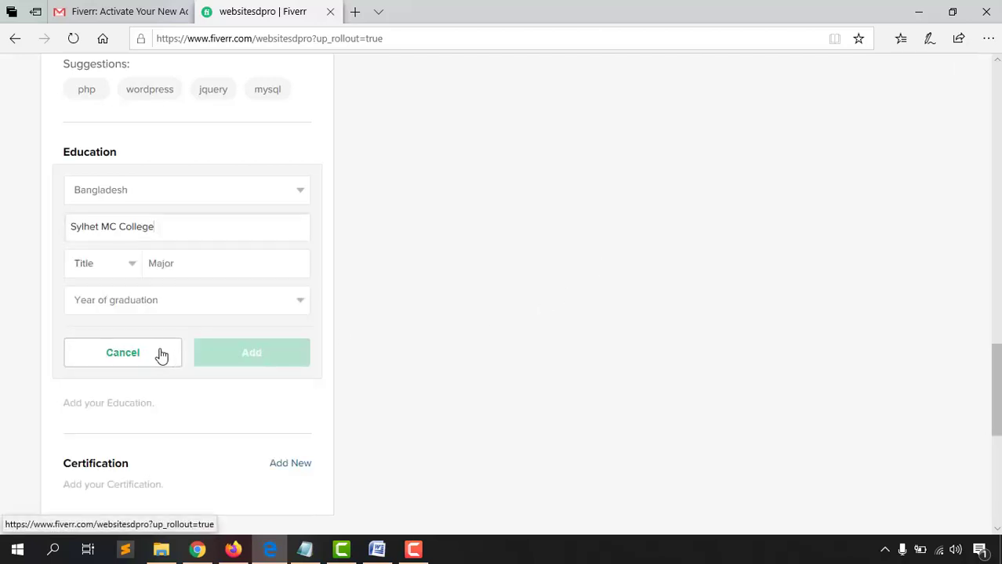
Set degree Other, major Social Science, graduation year 2017, and add the entry
click(102, 272)
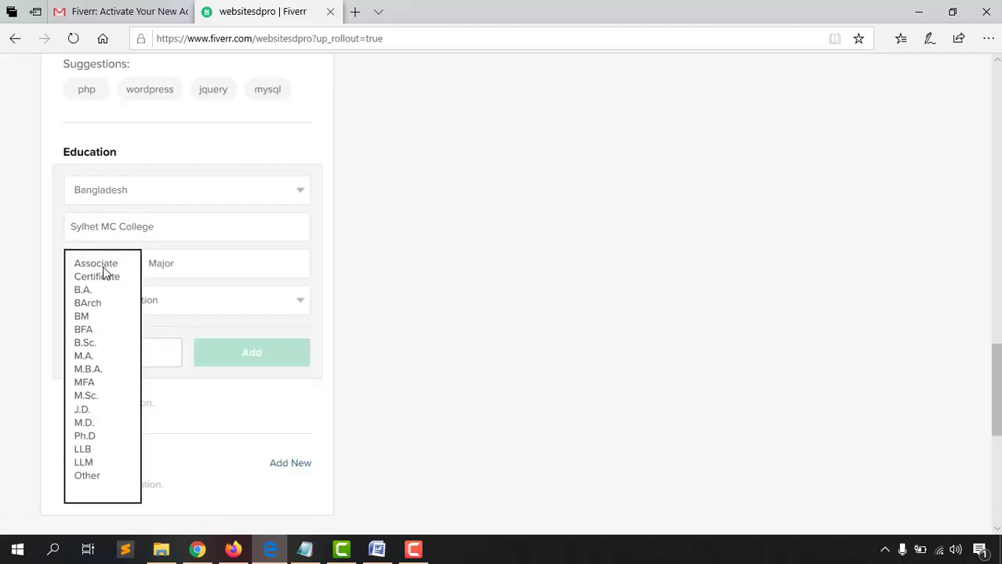
click(92, 475)
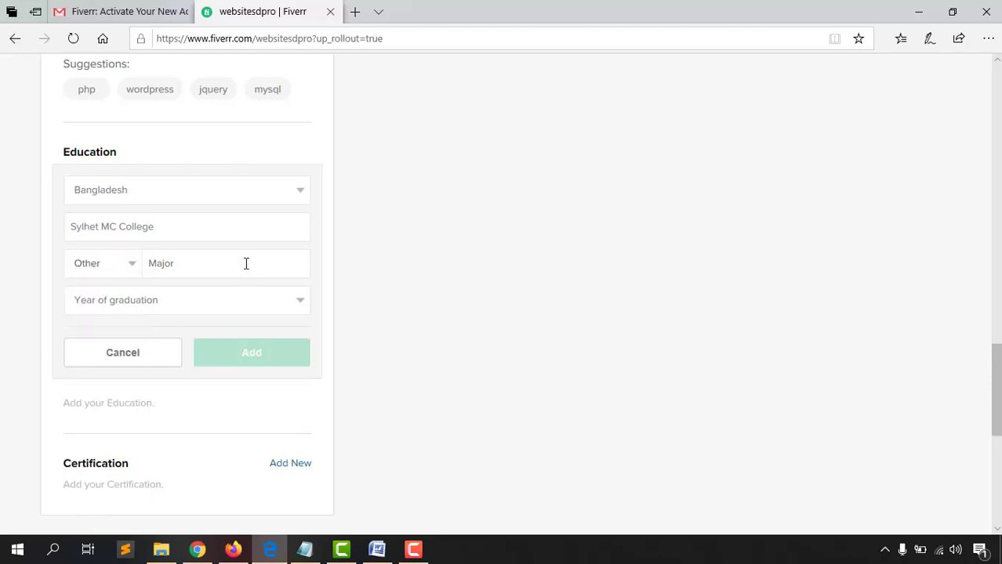
click(245, 263)
text(Social)
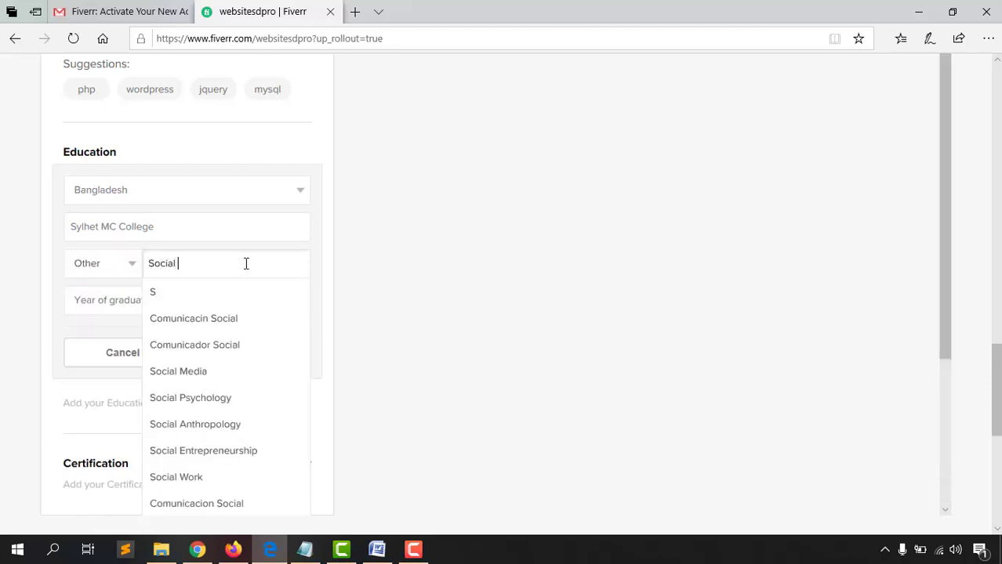
text( Sin)
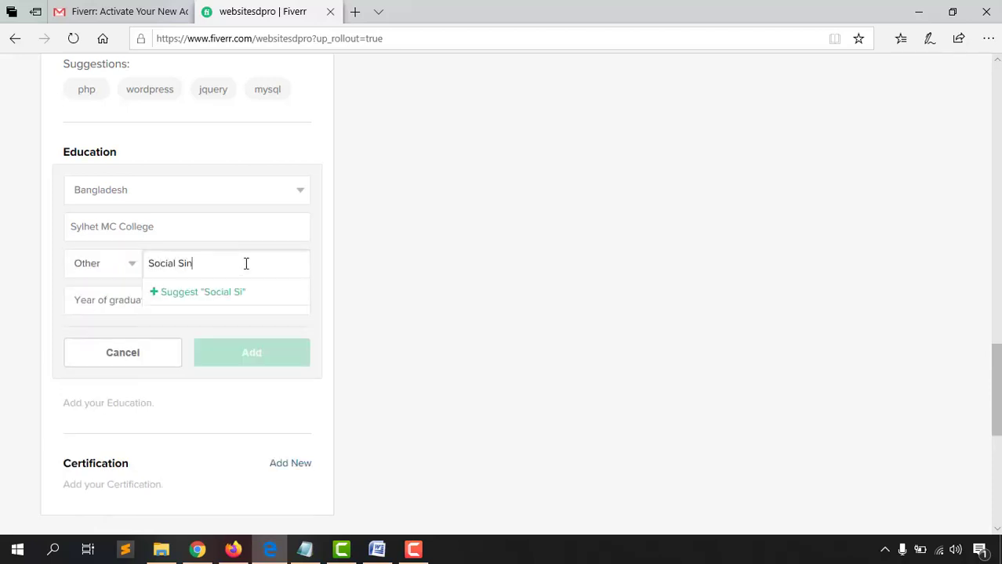
key(BackSpace)
key(BackSpace)
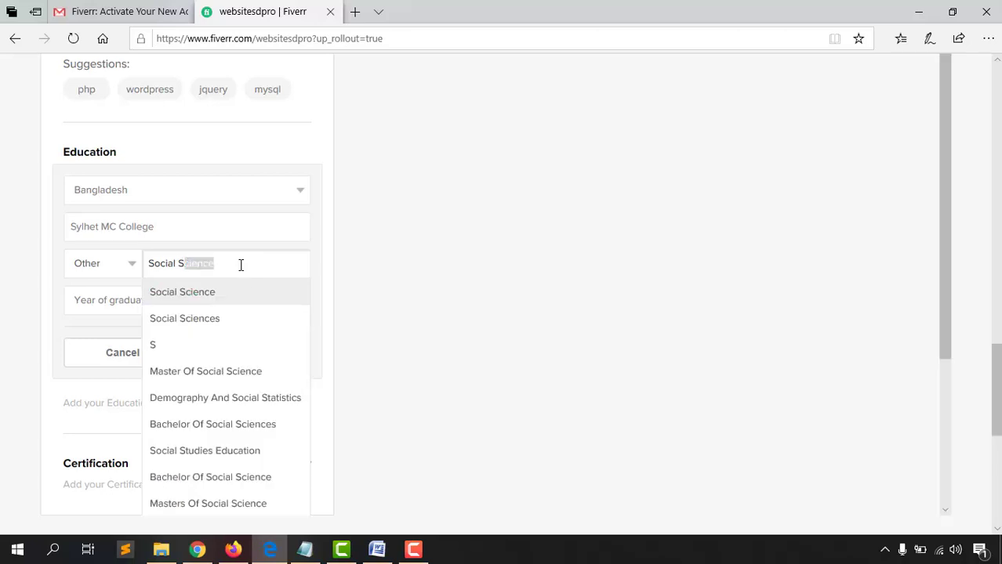
key(Return)
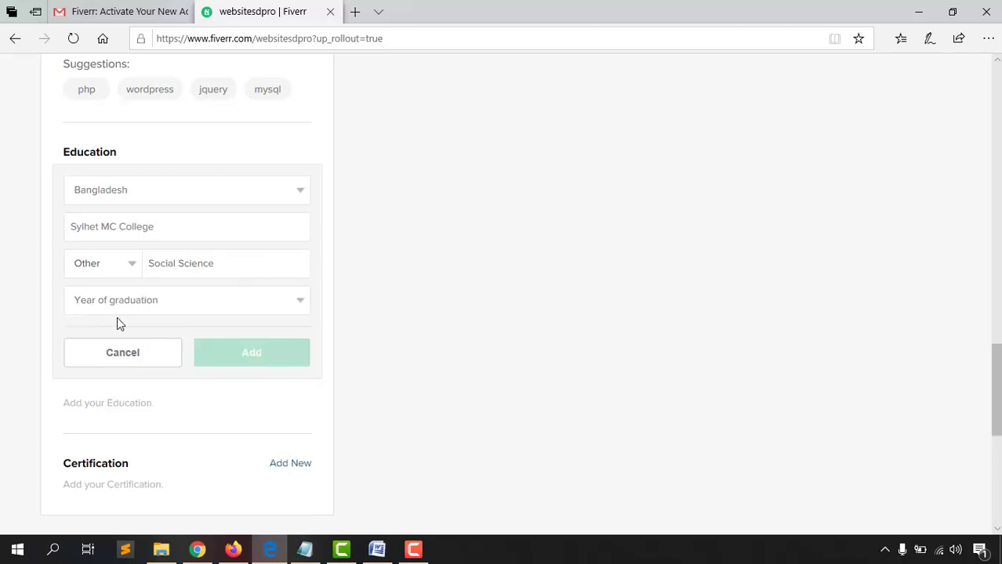
click(116, 312)
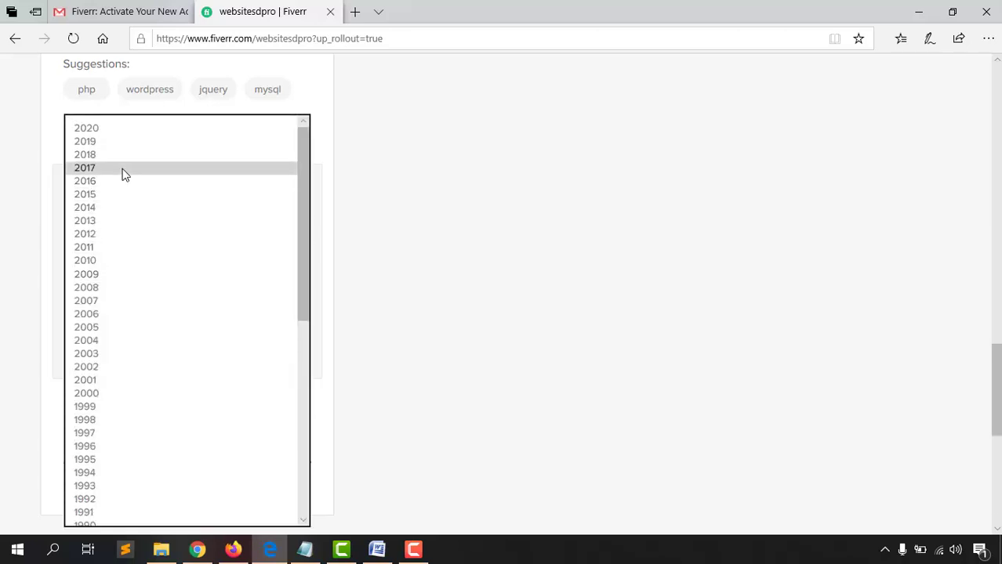
click(124, 170)
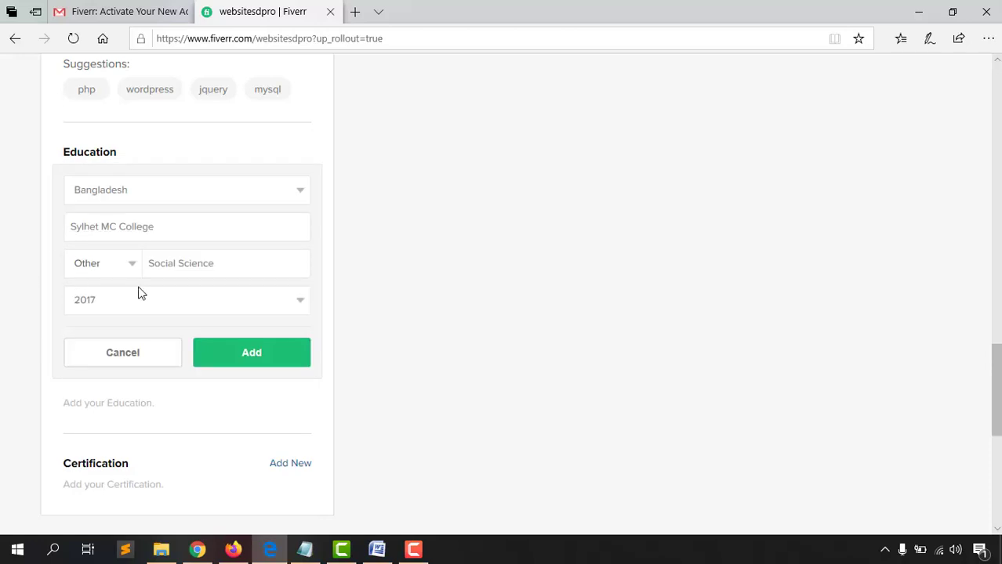
click(233, 361)
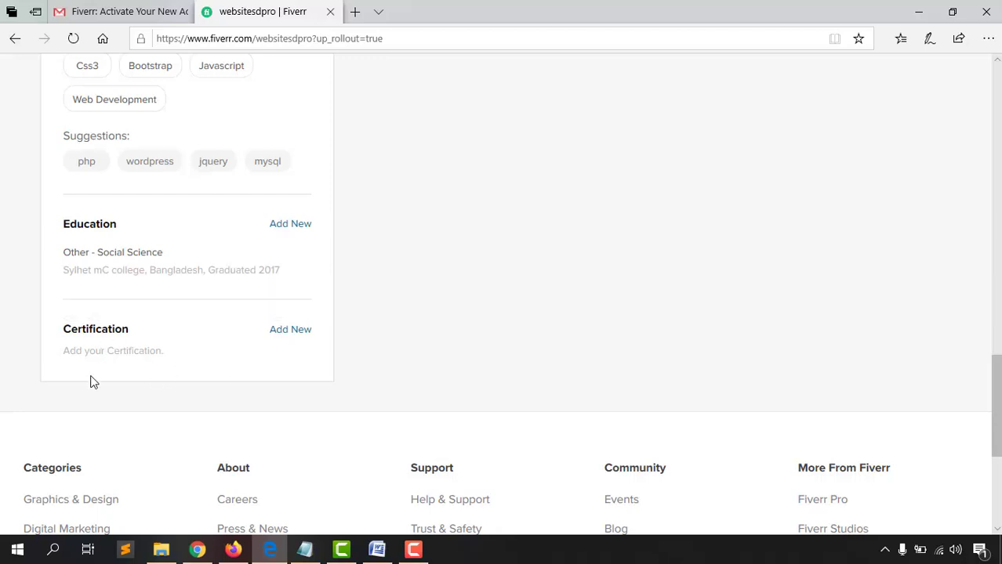
Re-save the Profile Information panel's freelancer, IT and Network Services and Support answers
scroll(374, 353, up, 15)
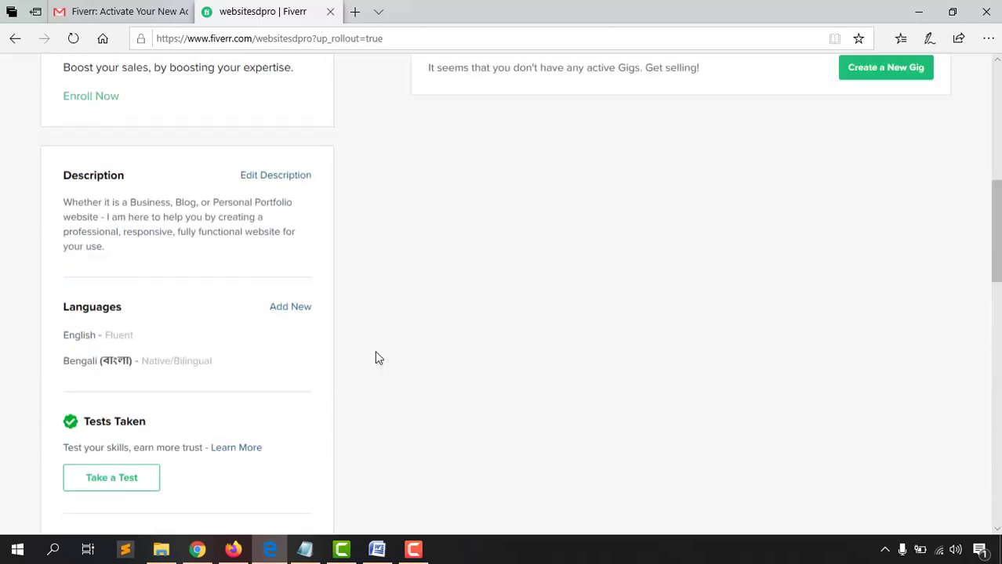
scroll(294, 381, down, 20)
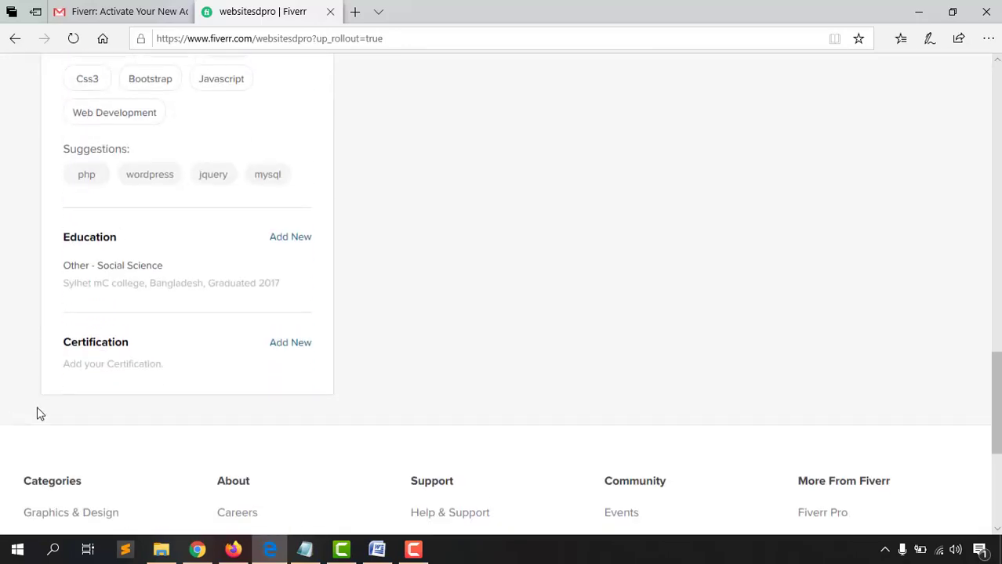
scroll(36, 412, up, 17)
scroll(481, 364, up, 5)
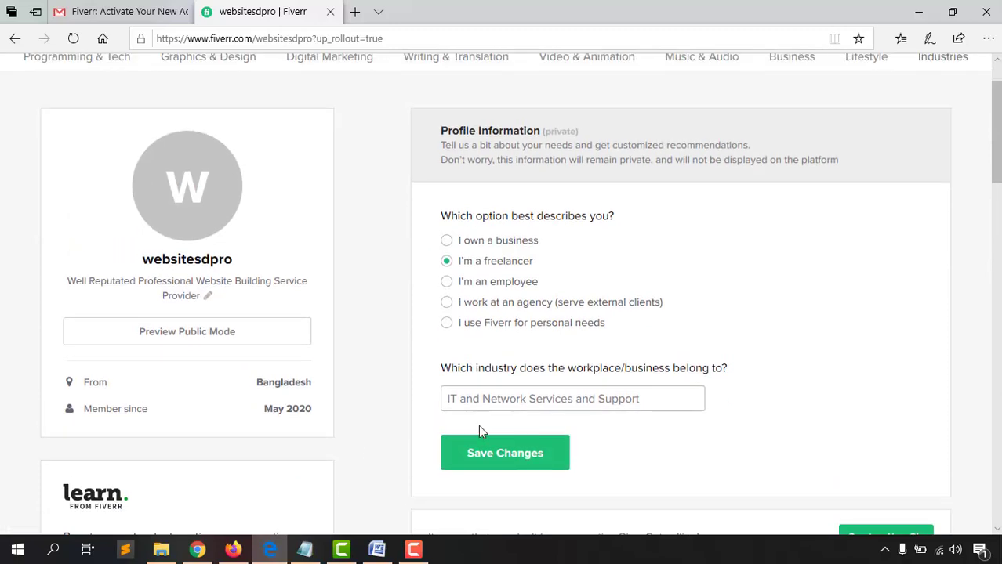
click(521, 456)
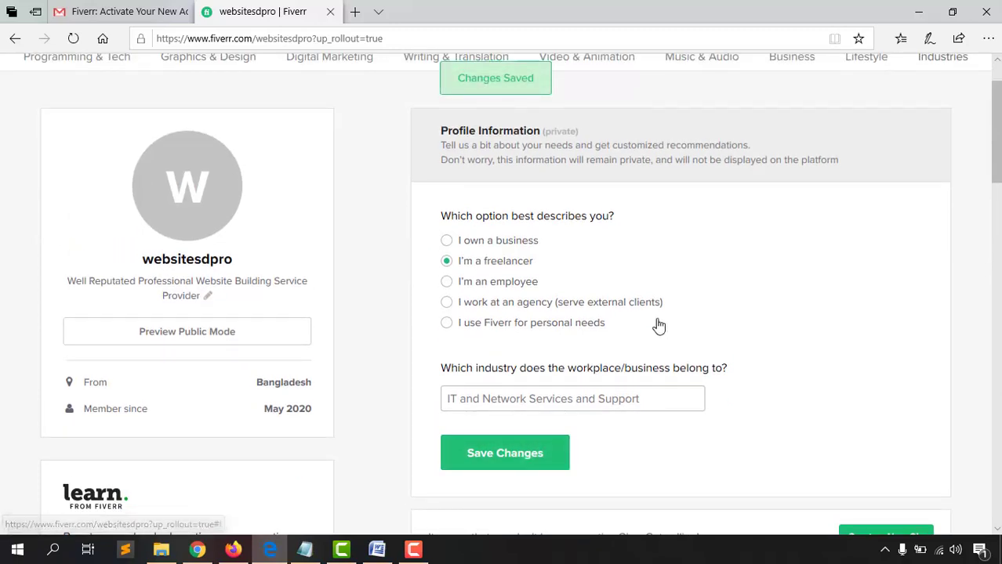
scroll(546, 275, up, 1)
mouse_move(197, 257)
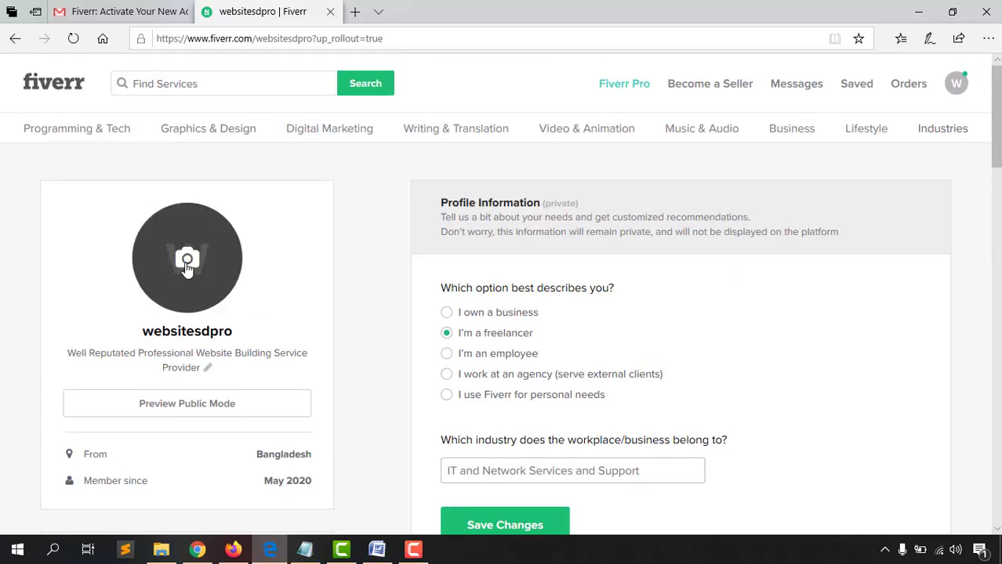
Upload the photo 20200130_152323.jpg as the seller's profile picture
click(189, 266)
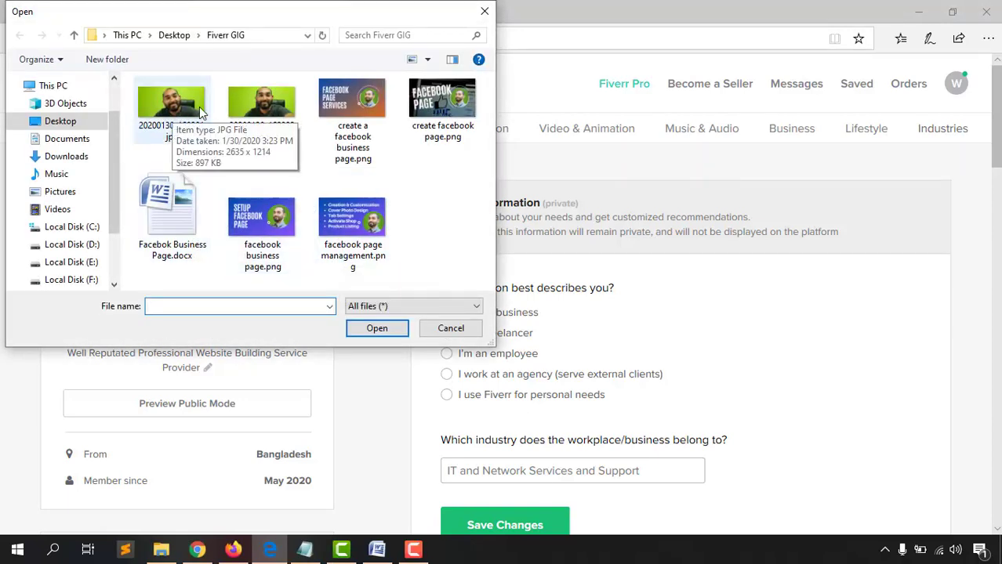
click(263, 114)
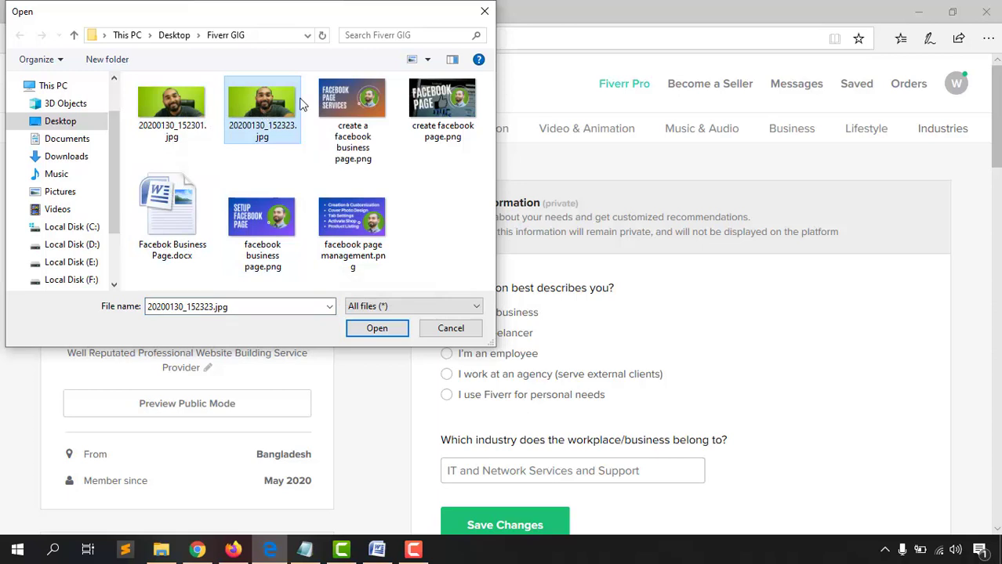
click(377, 332)
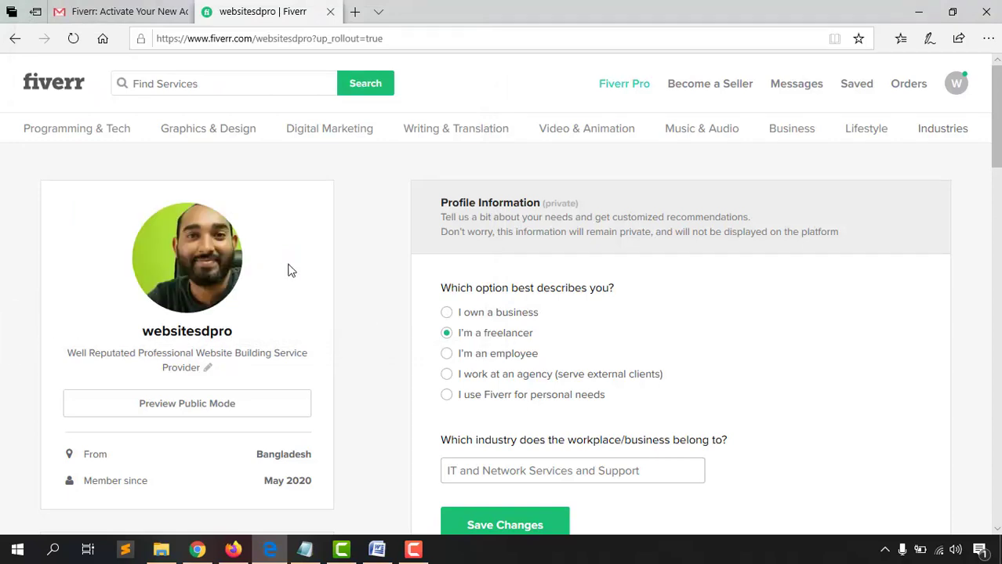
Pick the first photo for the avatar again and save the profile information
click(206, 266)
double_click(176, 138)
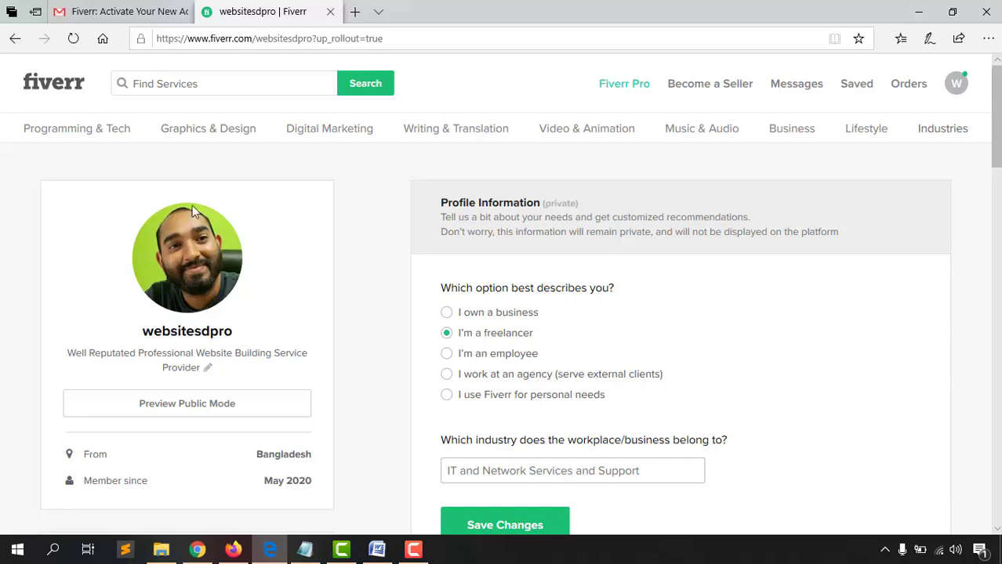
scroll(383, 407, down, 2)
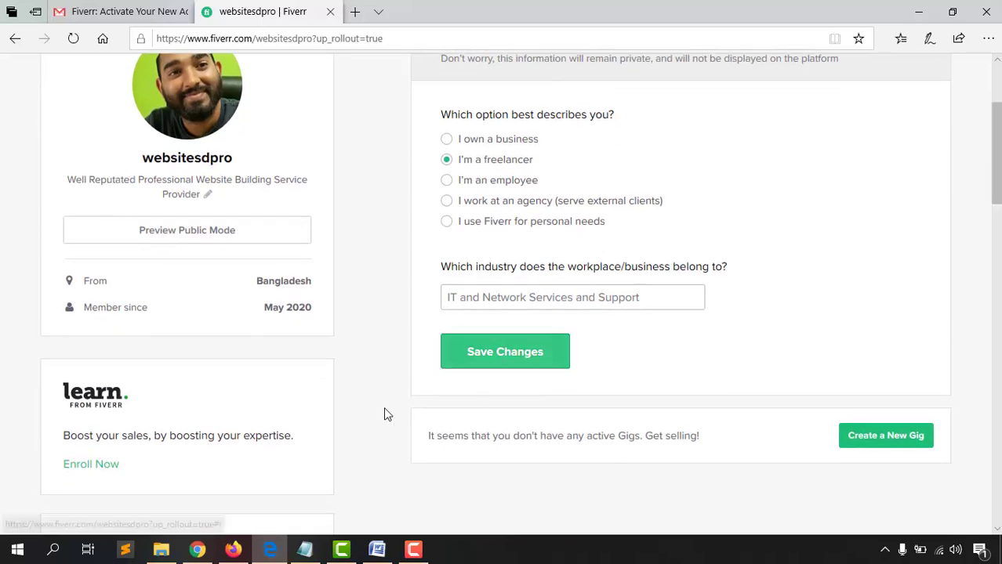
click(492, 357)
scroll(666, 358, up, 2)
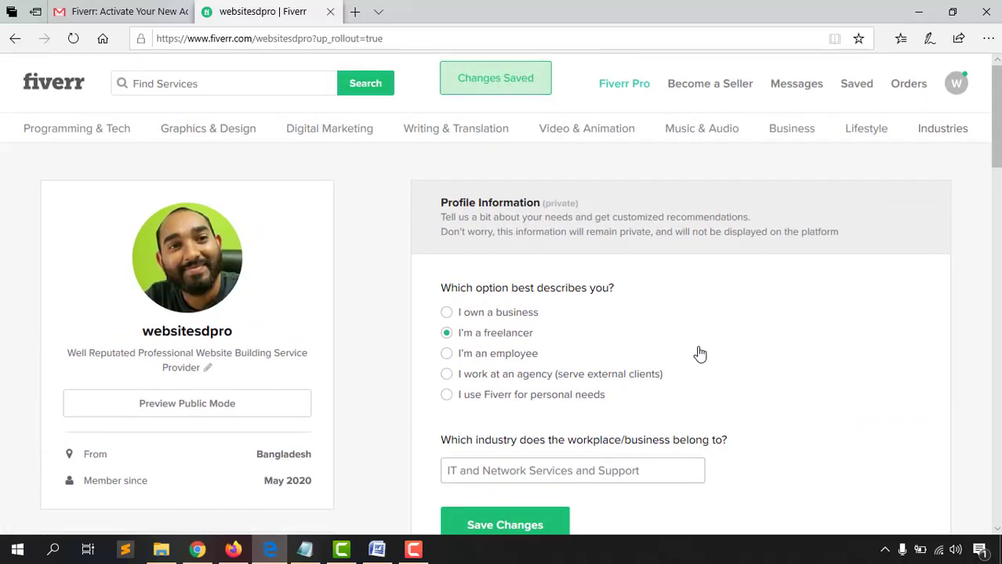
scroll(700, 345, down, 3)
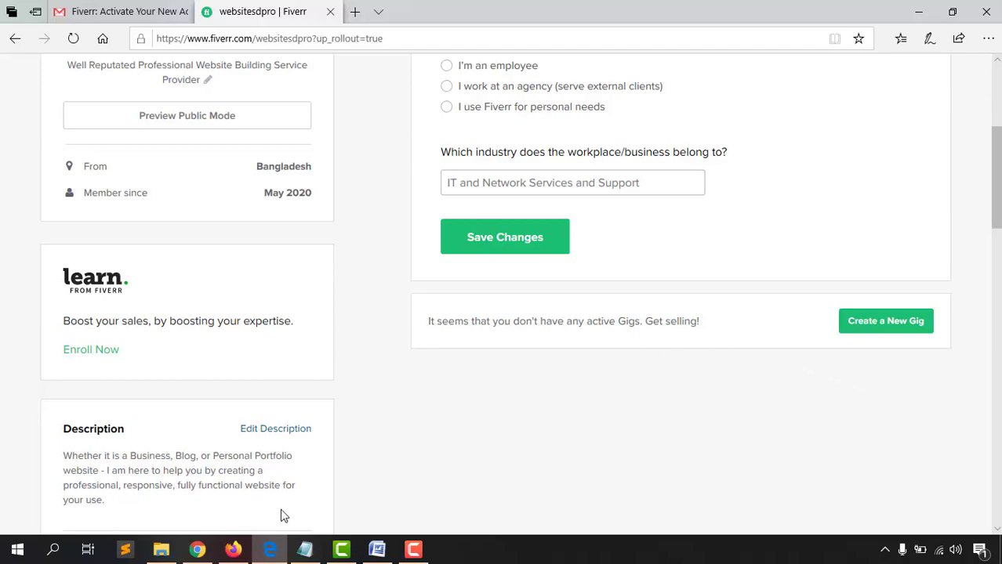
Scroll through the 18-video 'Make Money on Fiverr Tutorials' playlist in YouTube
click(233, 552)
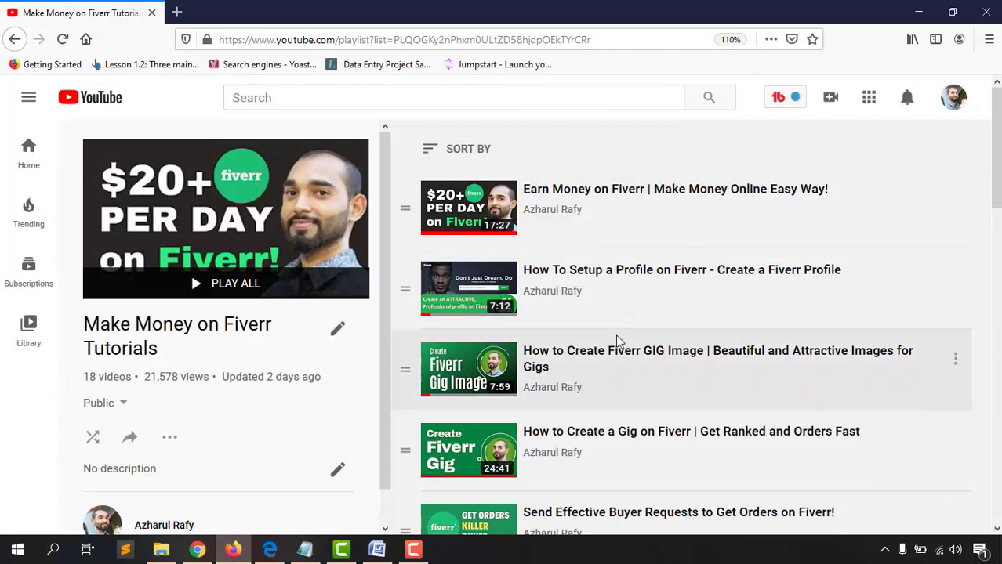
scroll(710, 376, down, 2)
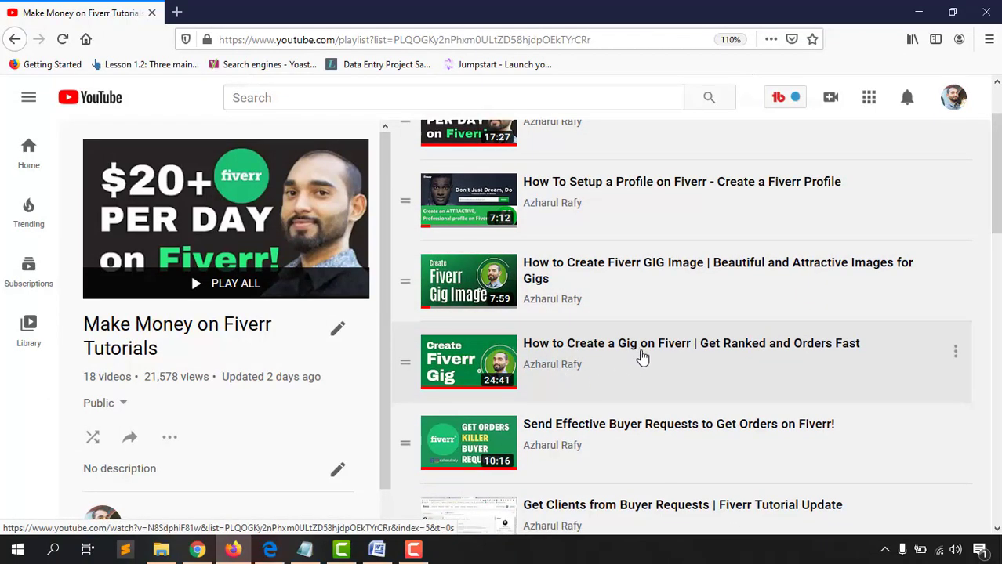
scroll(630, 351, down, 4)
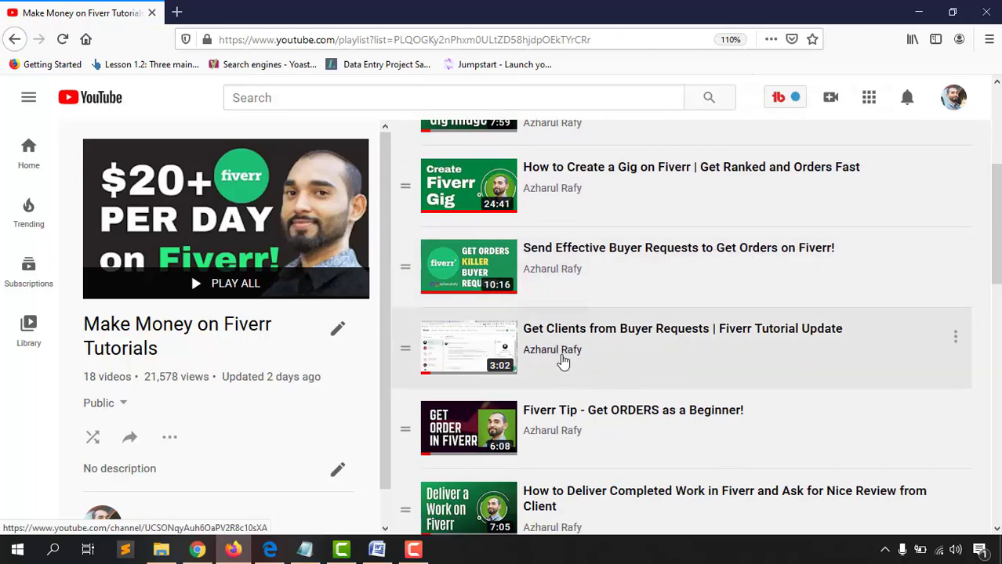
scroll(719, 290, down, 1)
scroll(722, 304, down, 3)
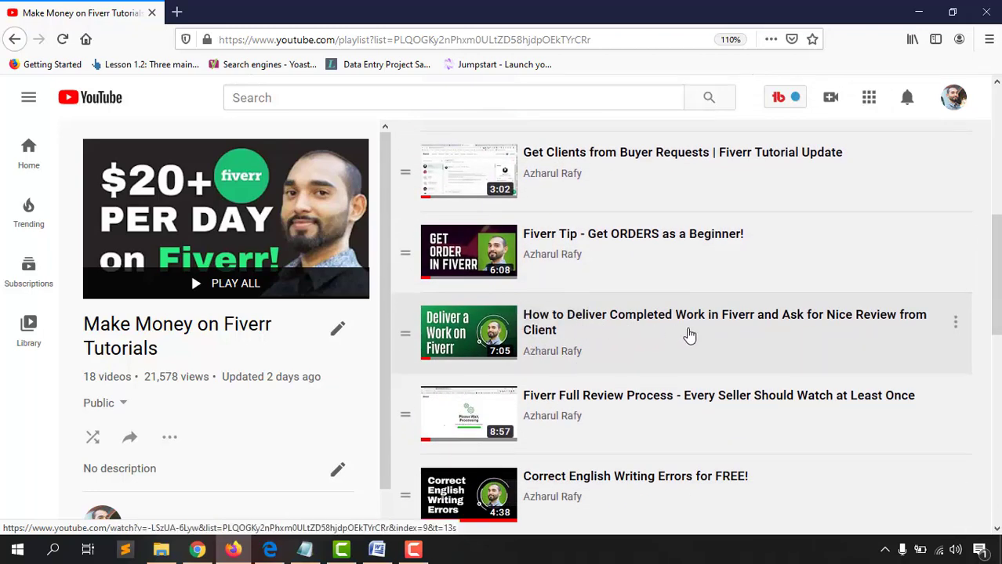
scroll(755, 336, down, 2)
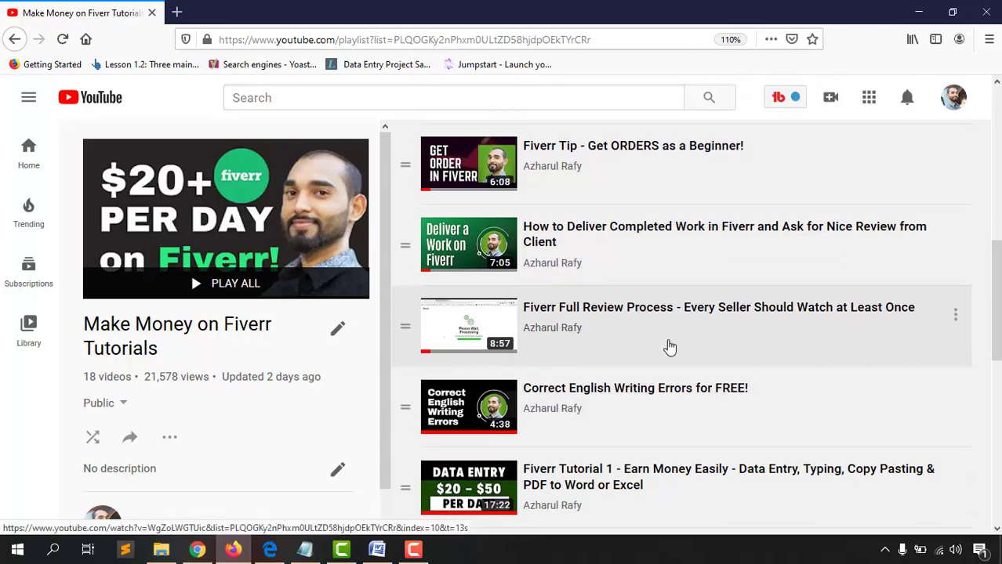
scroll(668, 347, down, 8)
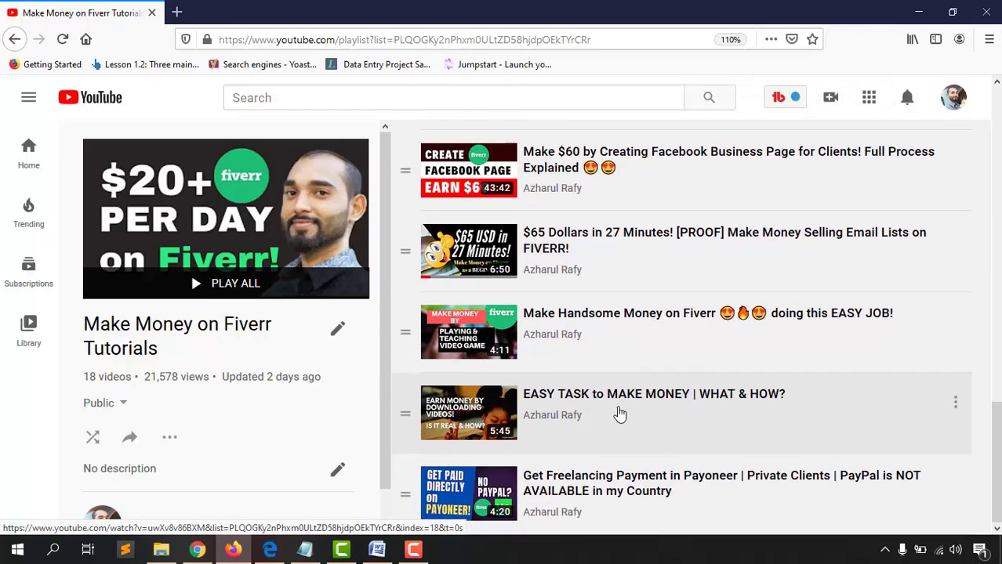
scroll(619, 412, up, 15)
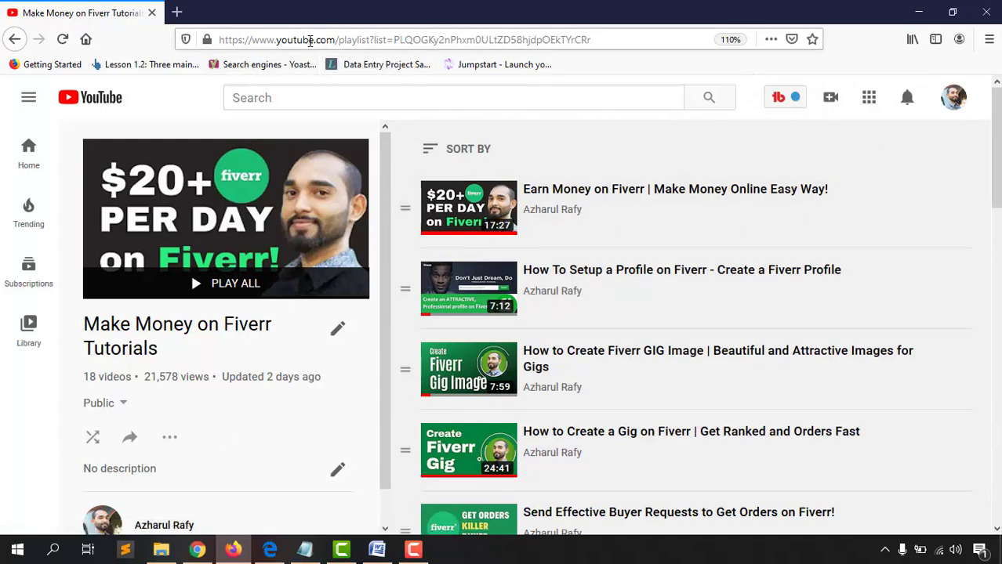
Copy the playlist's page address from the address bar
click(310, 41)
key(Escape)
right_click(305, 44)
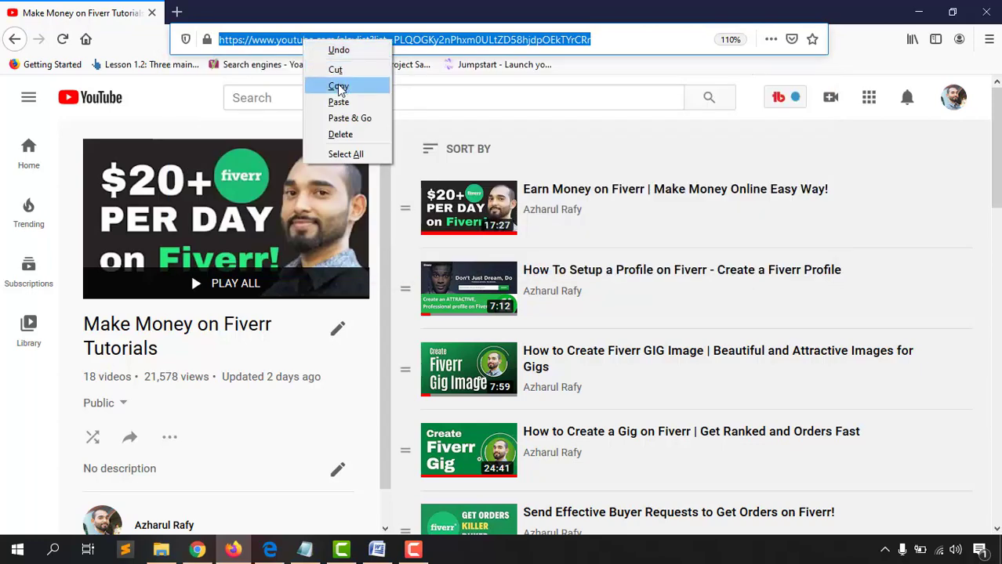
click(339, 86)
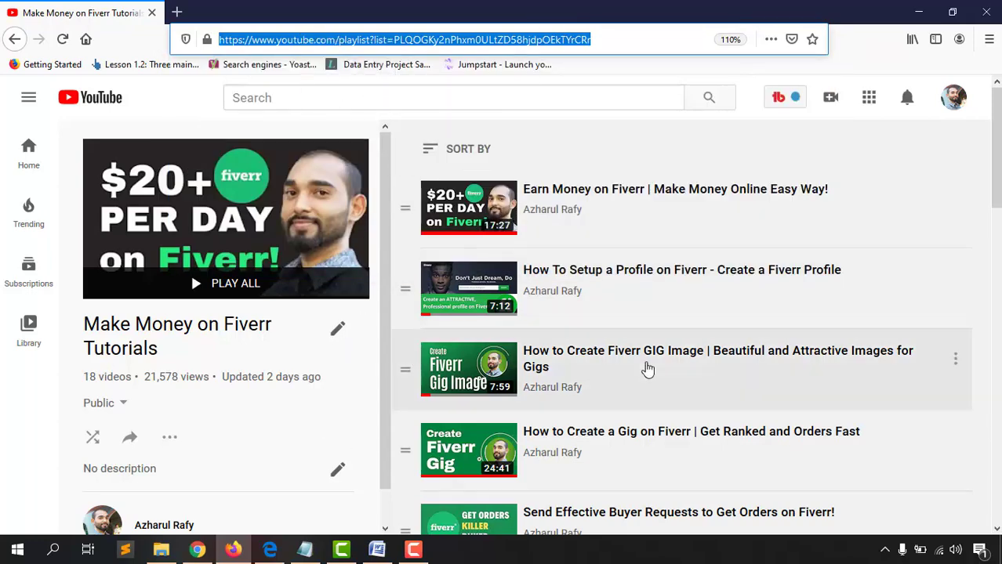
scroll(625, 240, down, 5)
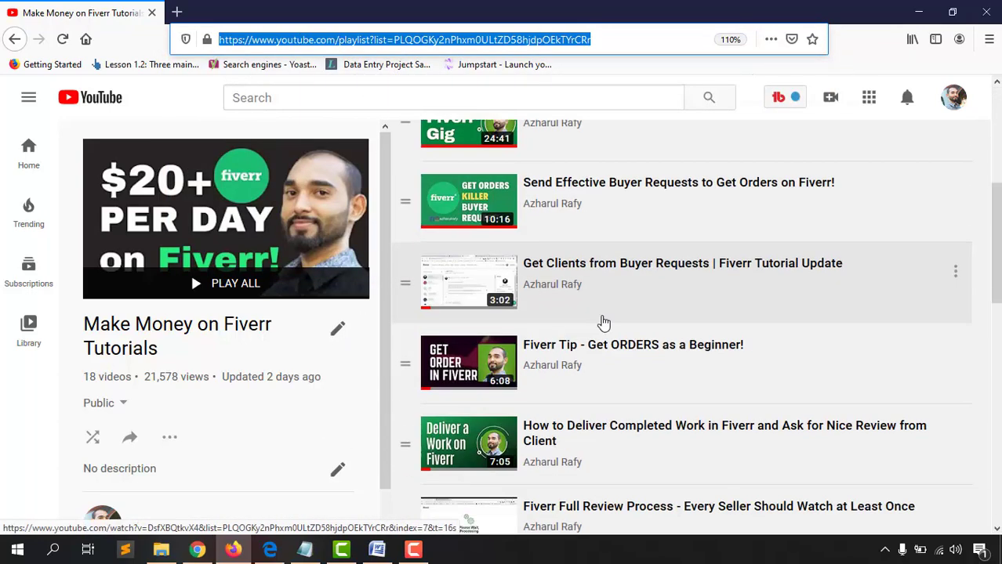